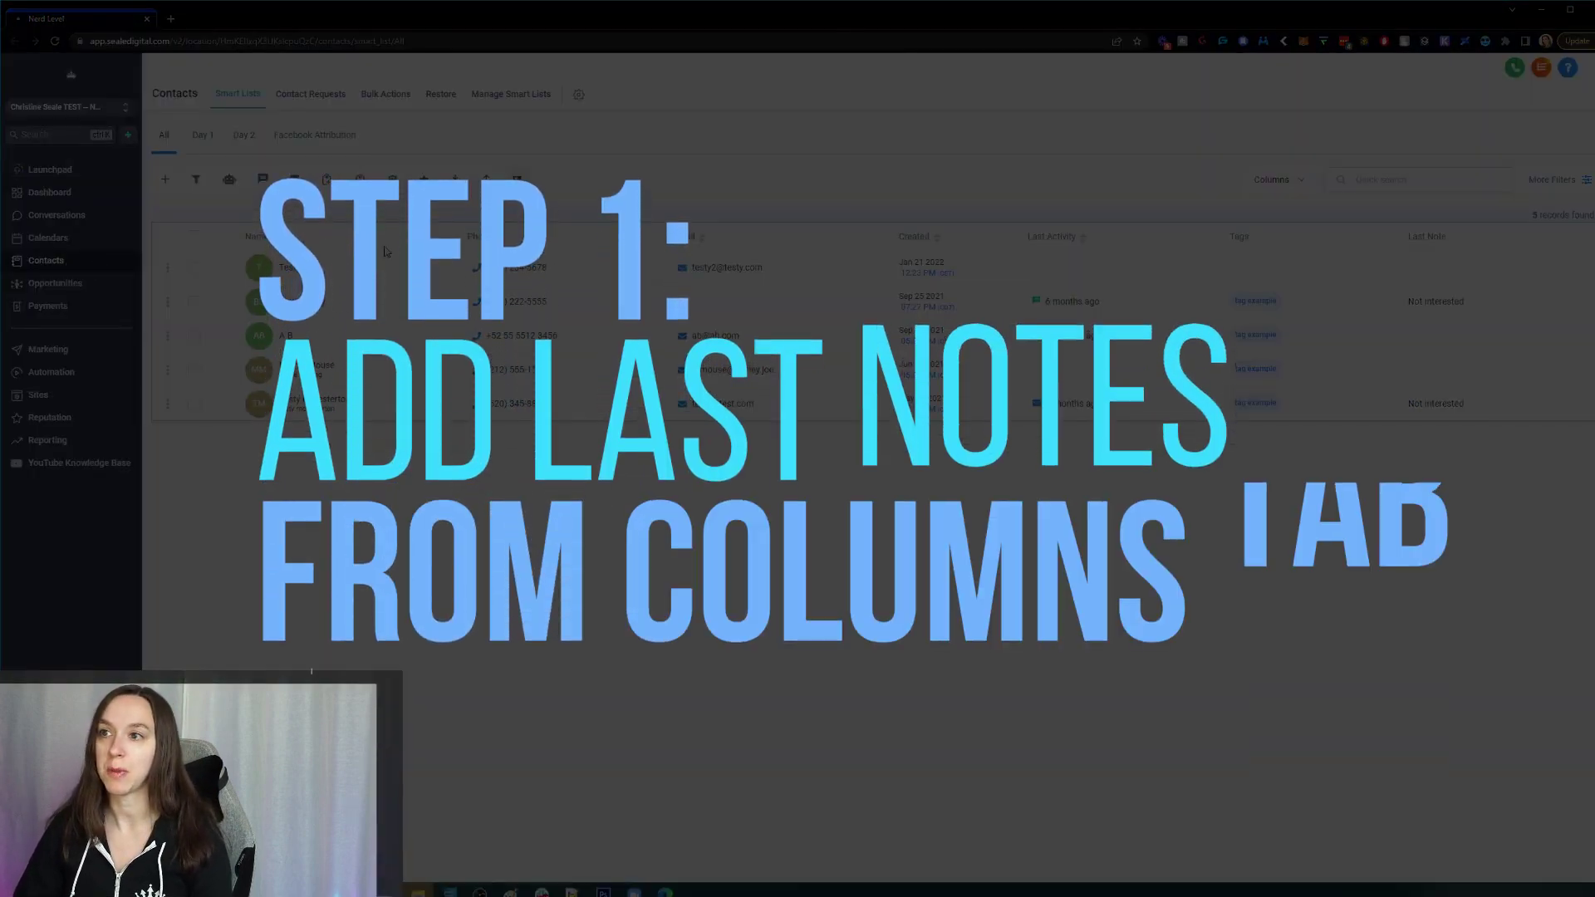
Show the Last Note column in the Contacts smart list table.
left_click(1274, 179)
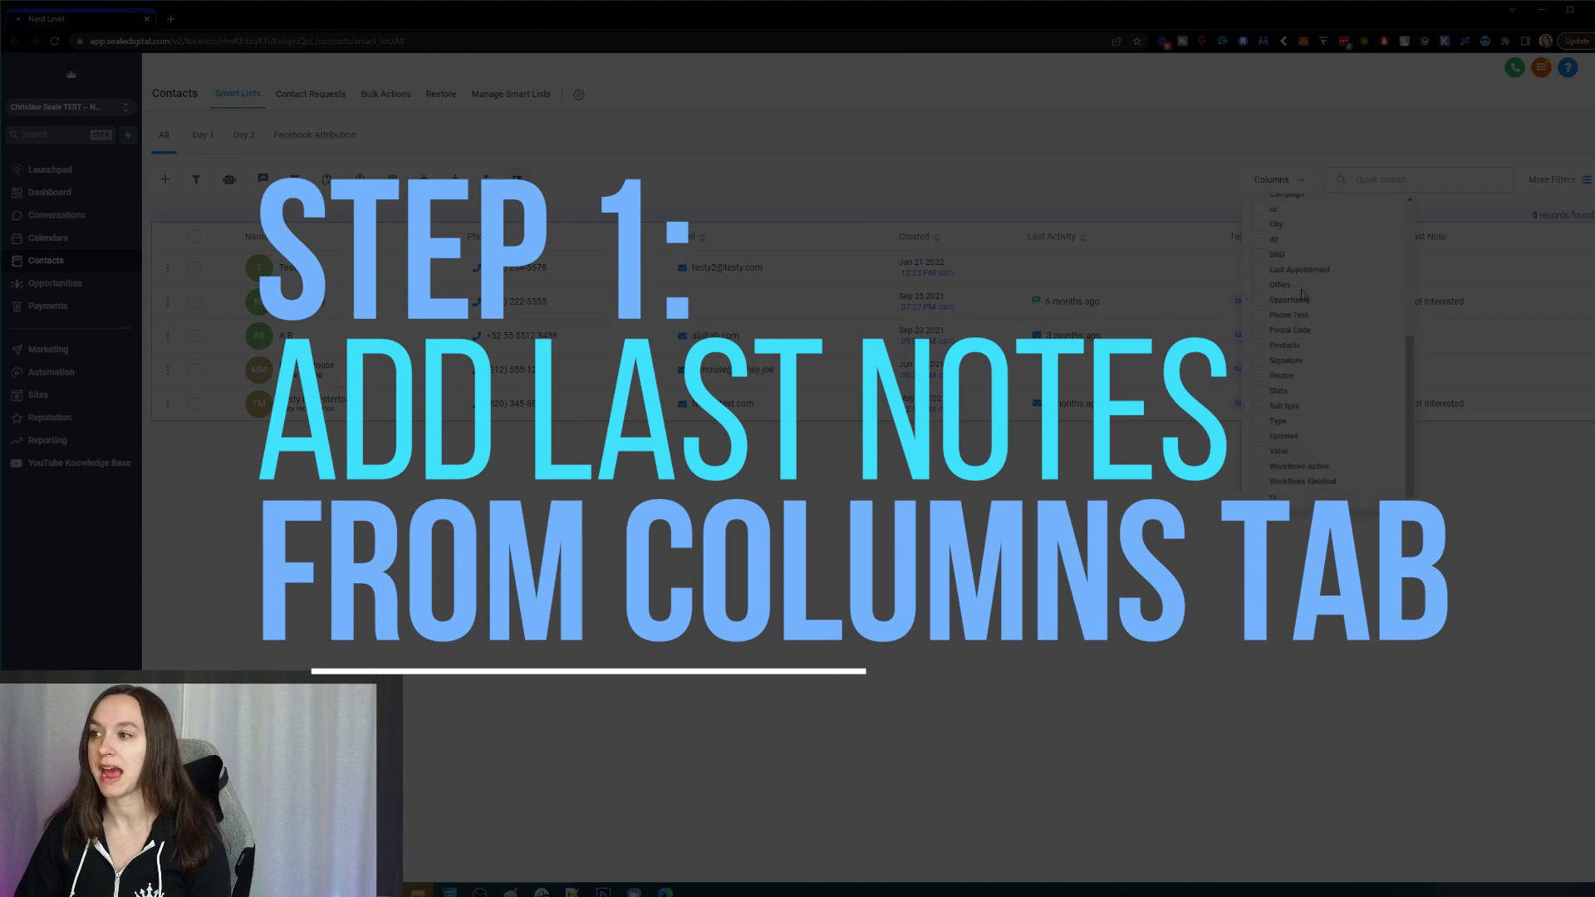
scroll(1302, 293, "up", 5)
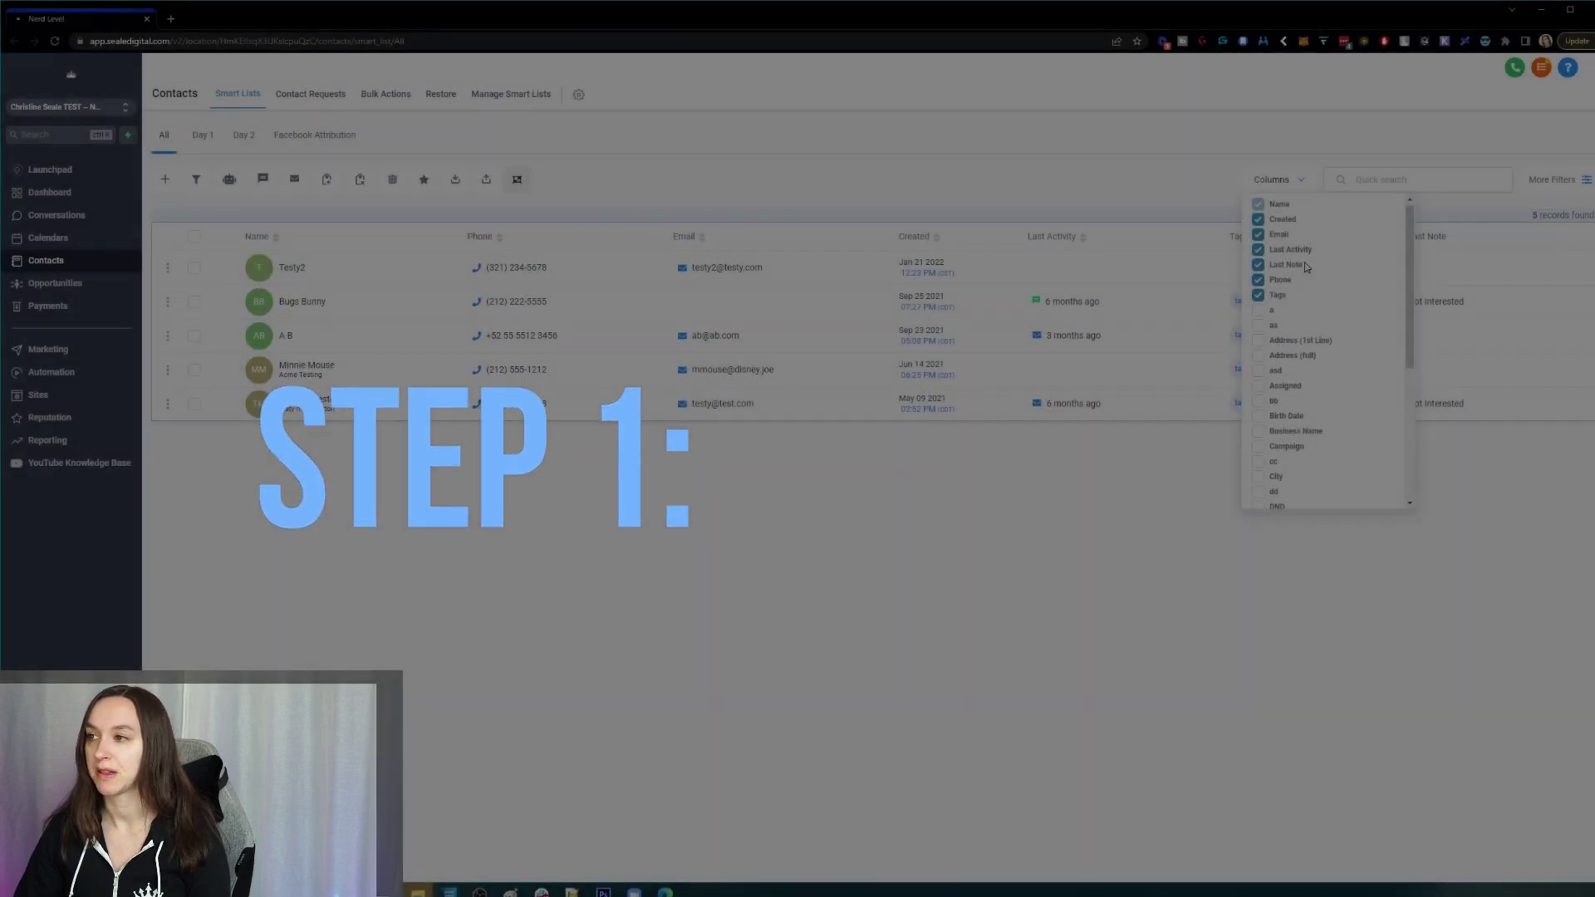
scroll(1306, 349, "down", 5)
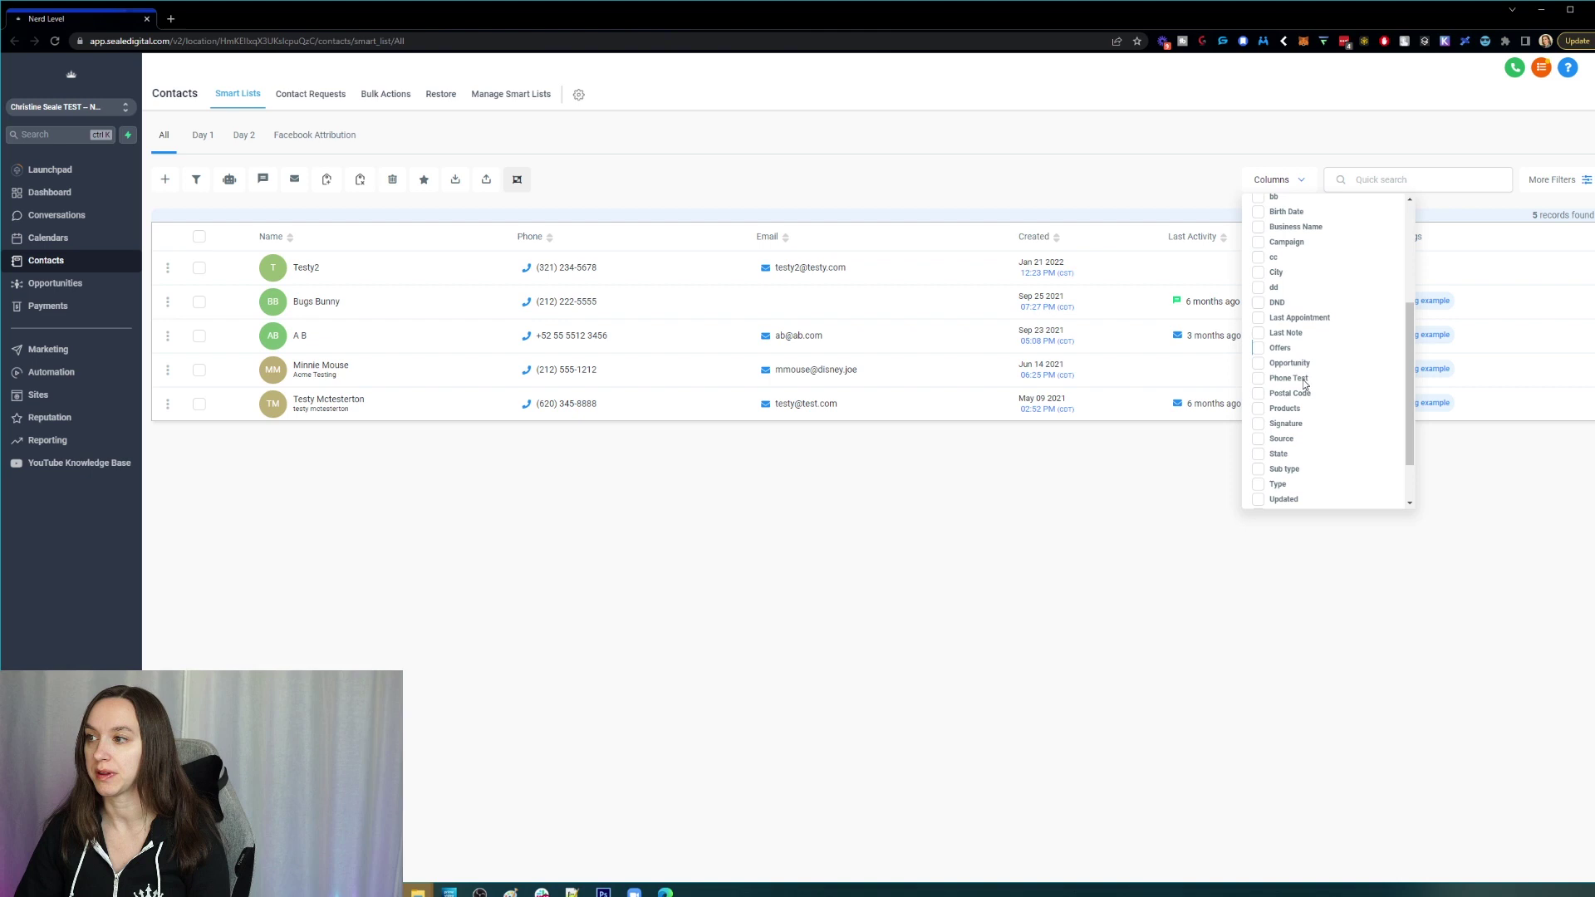
left_click(1259, 333)
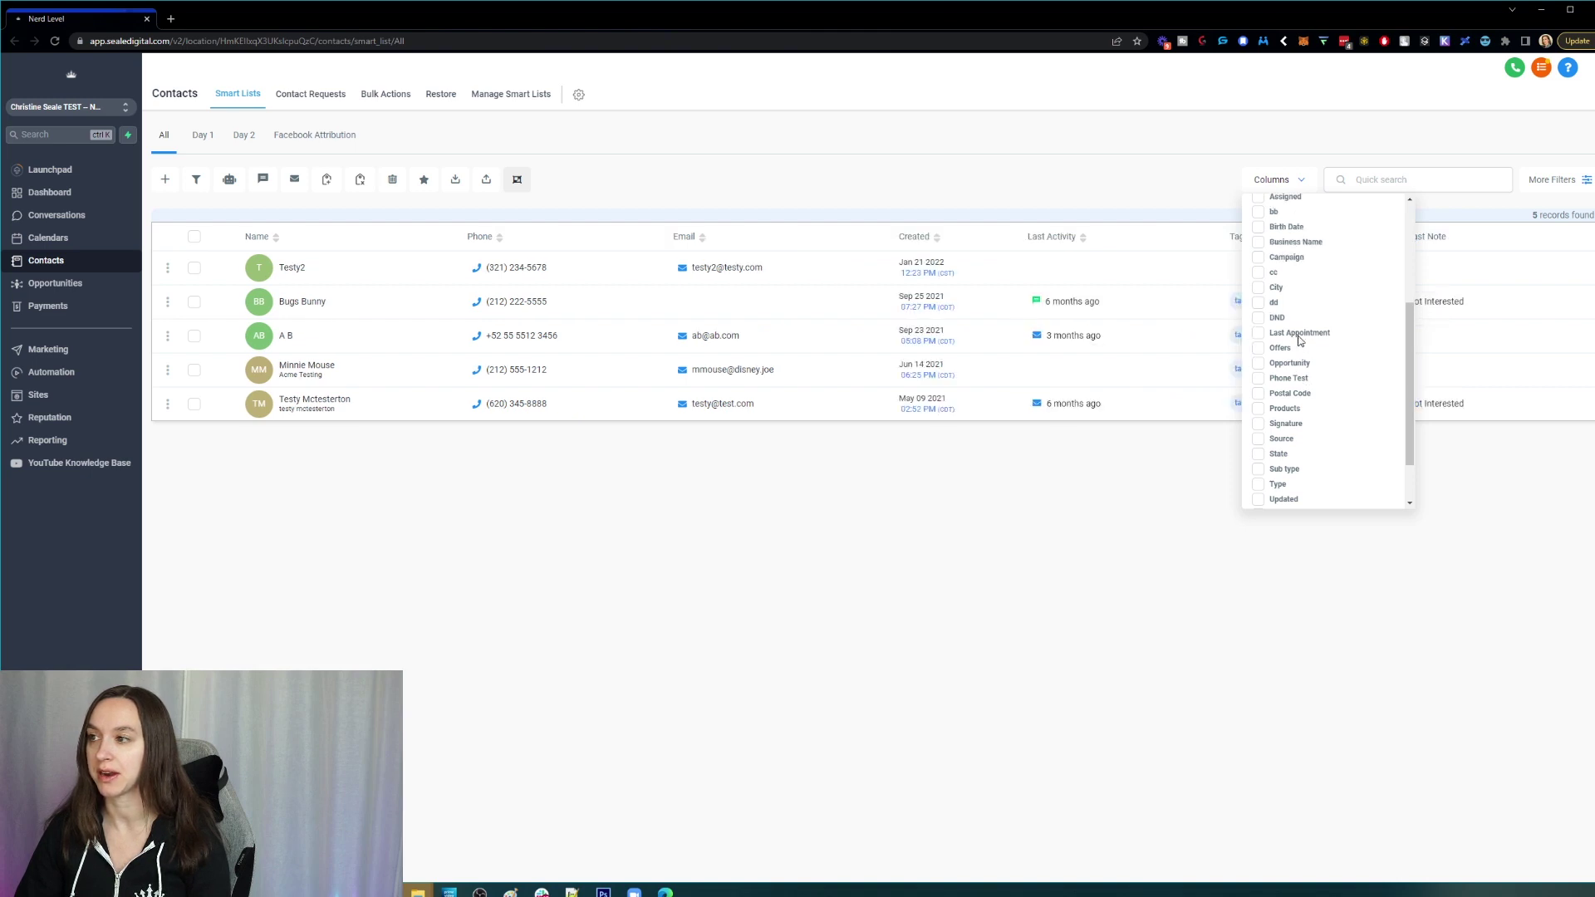
left_click(1405, 600)
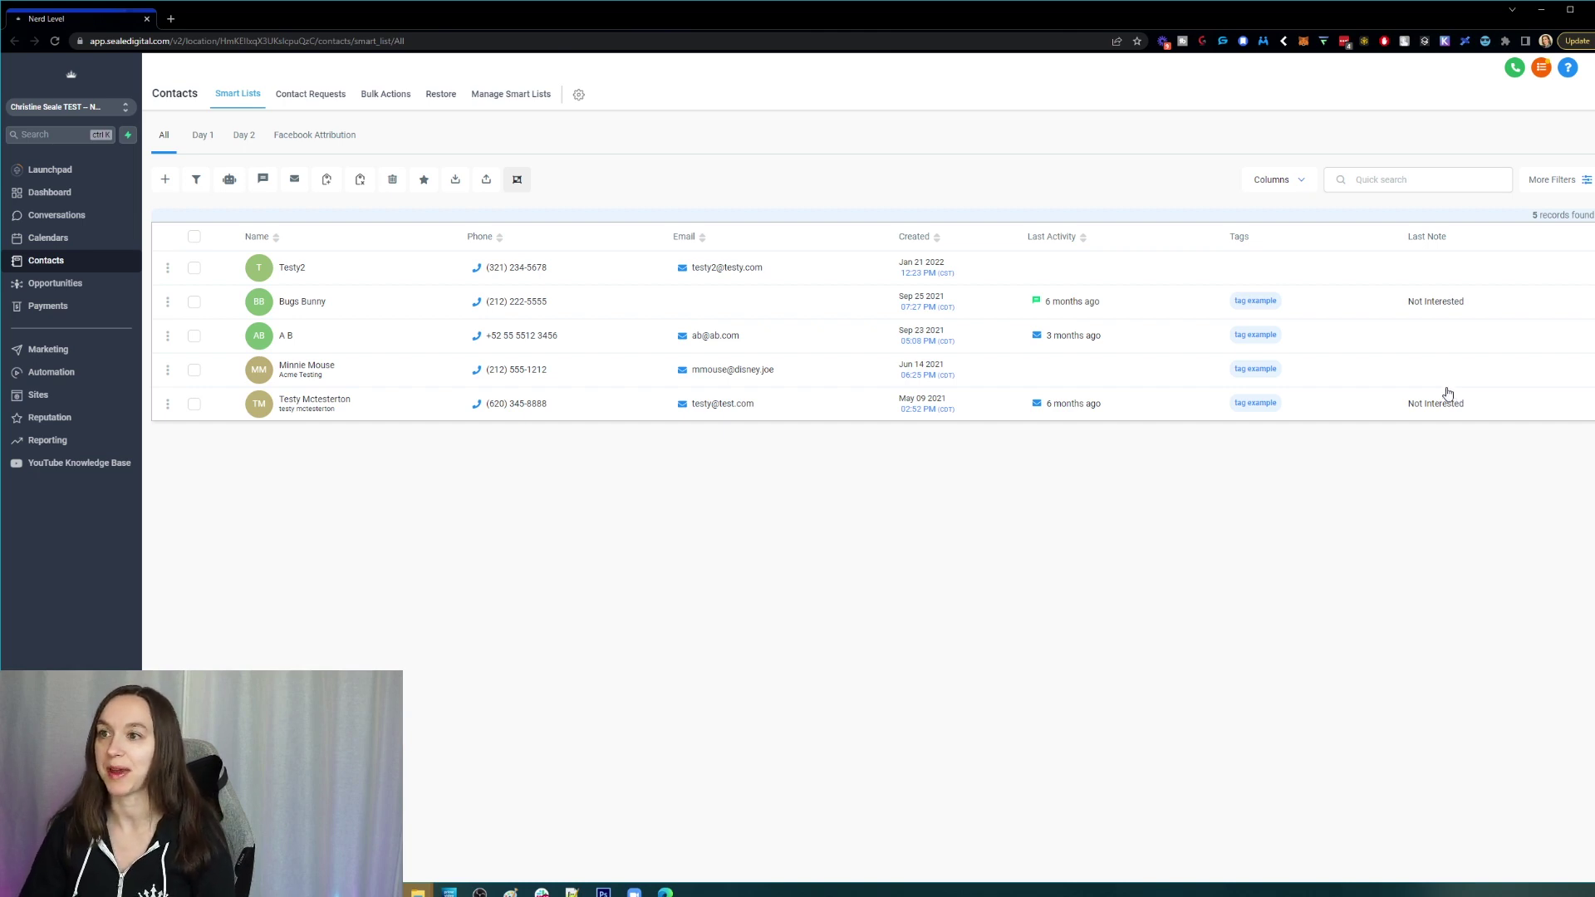
Select all five contacts and export them to a CSV file opened in Excel.
left_click(194, 238)
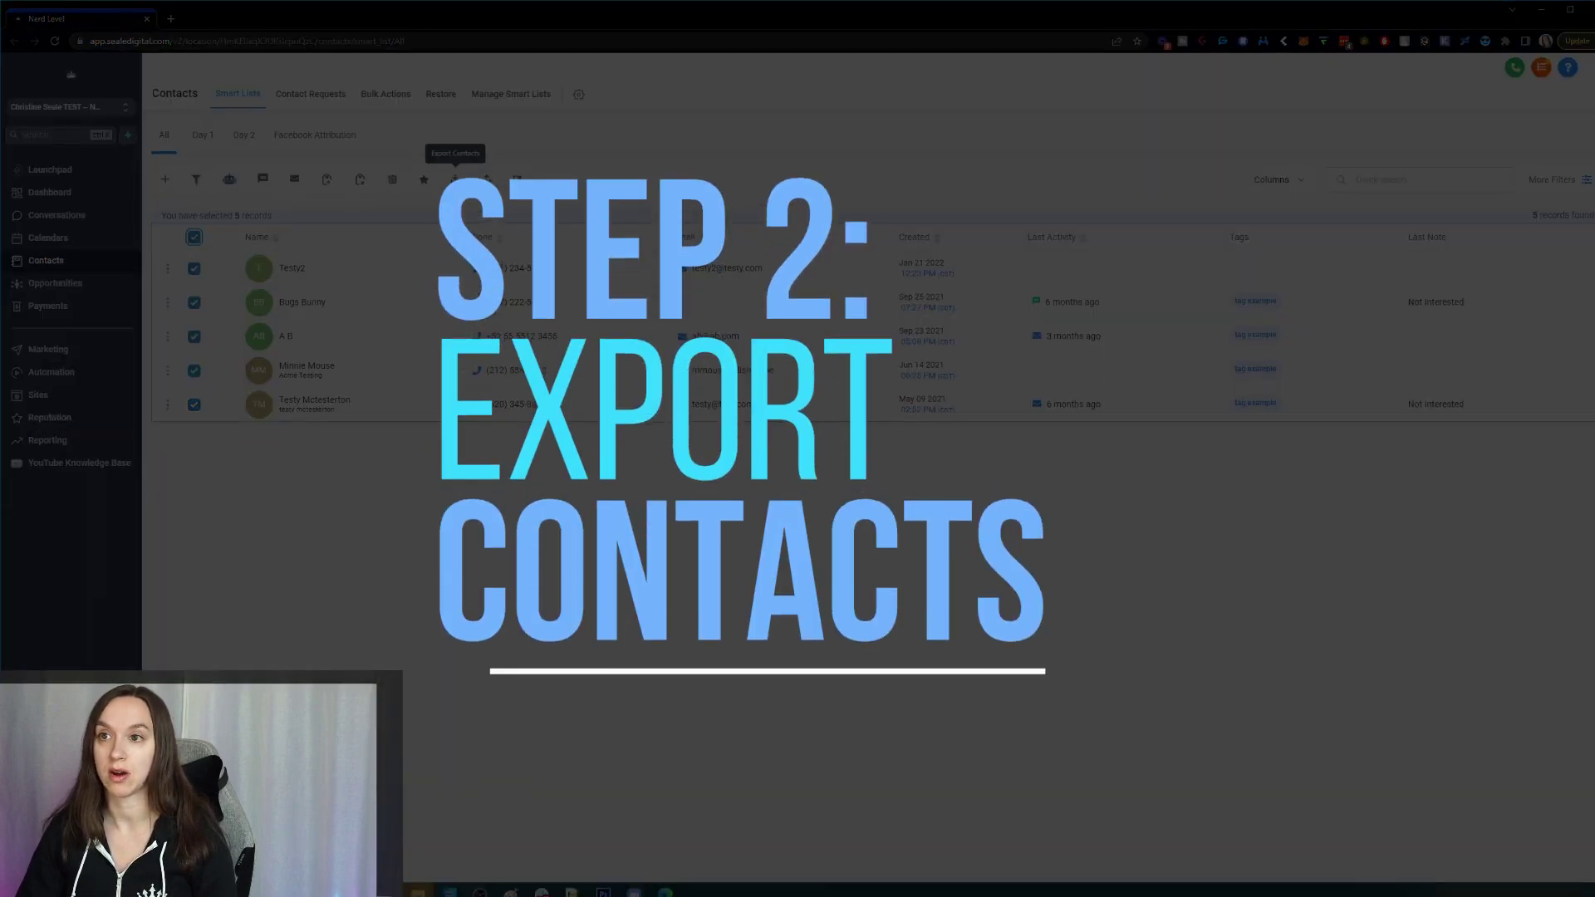
left_click(454, 180)
left_click(859, 201)
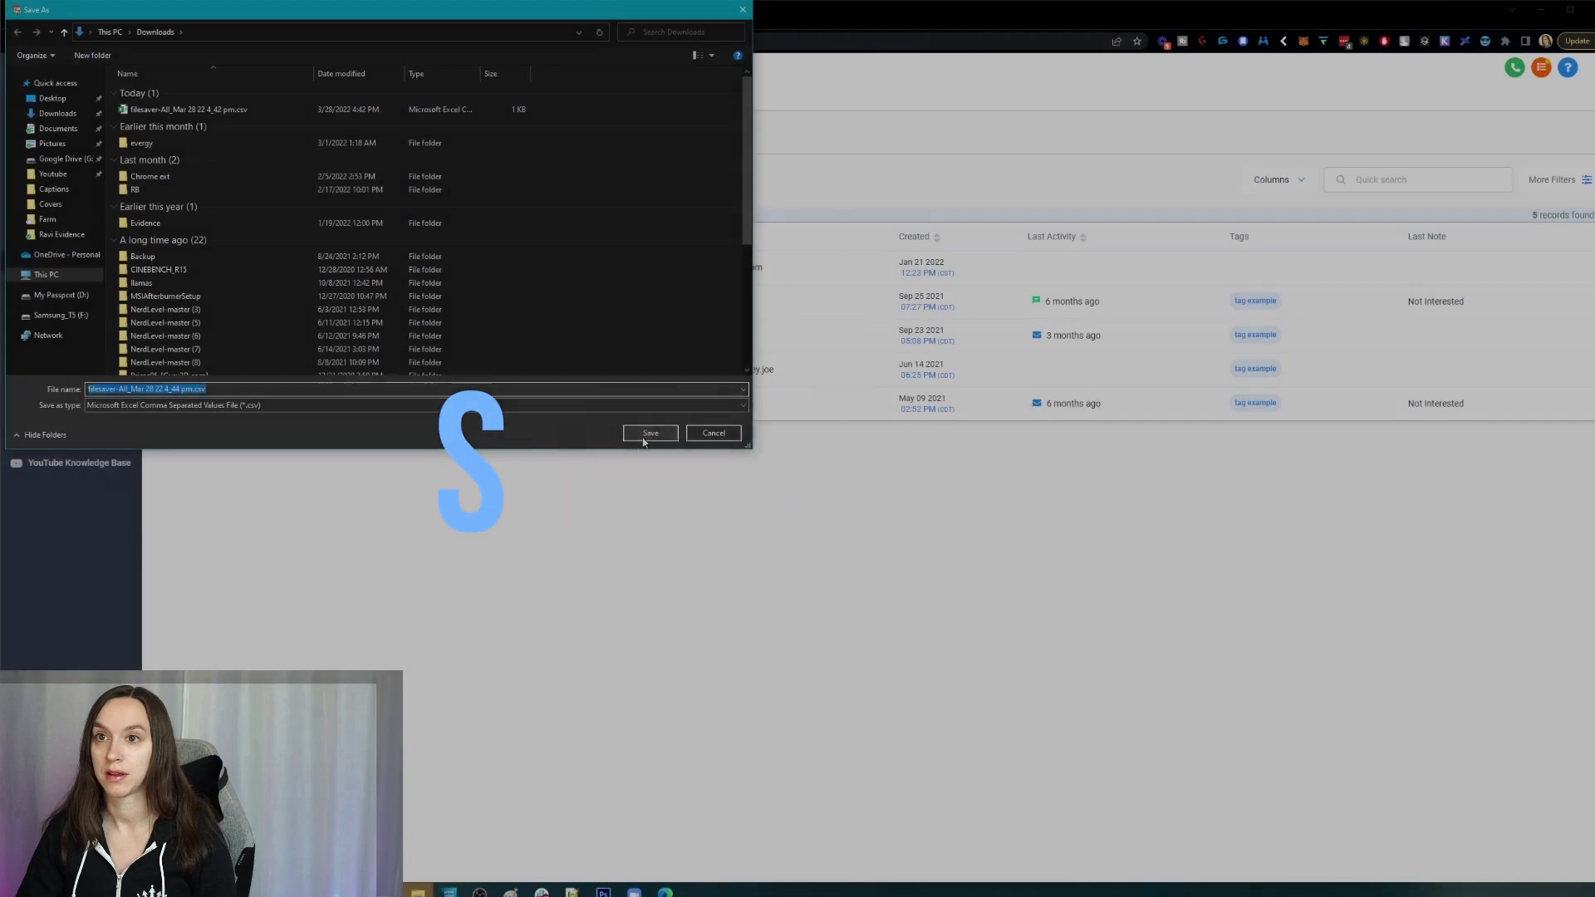
left_click(648, 434)
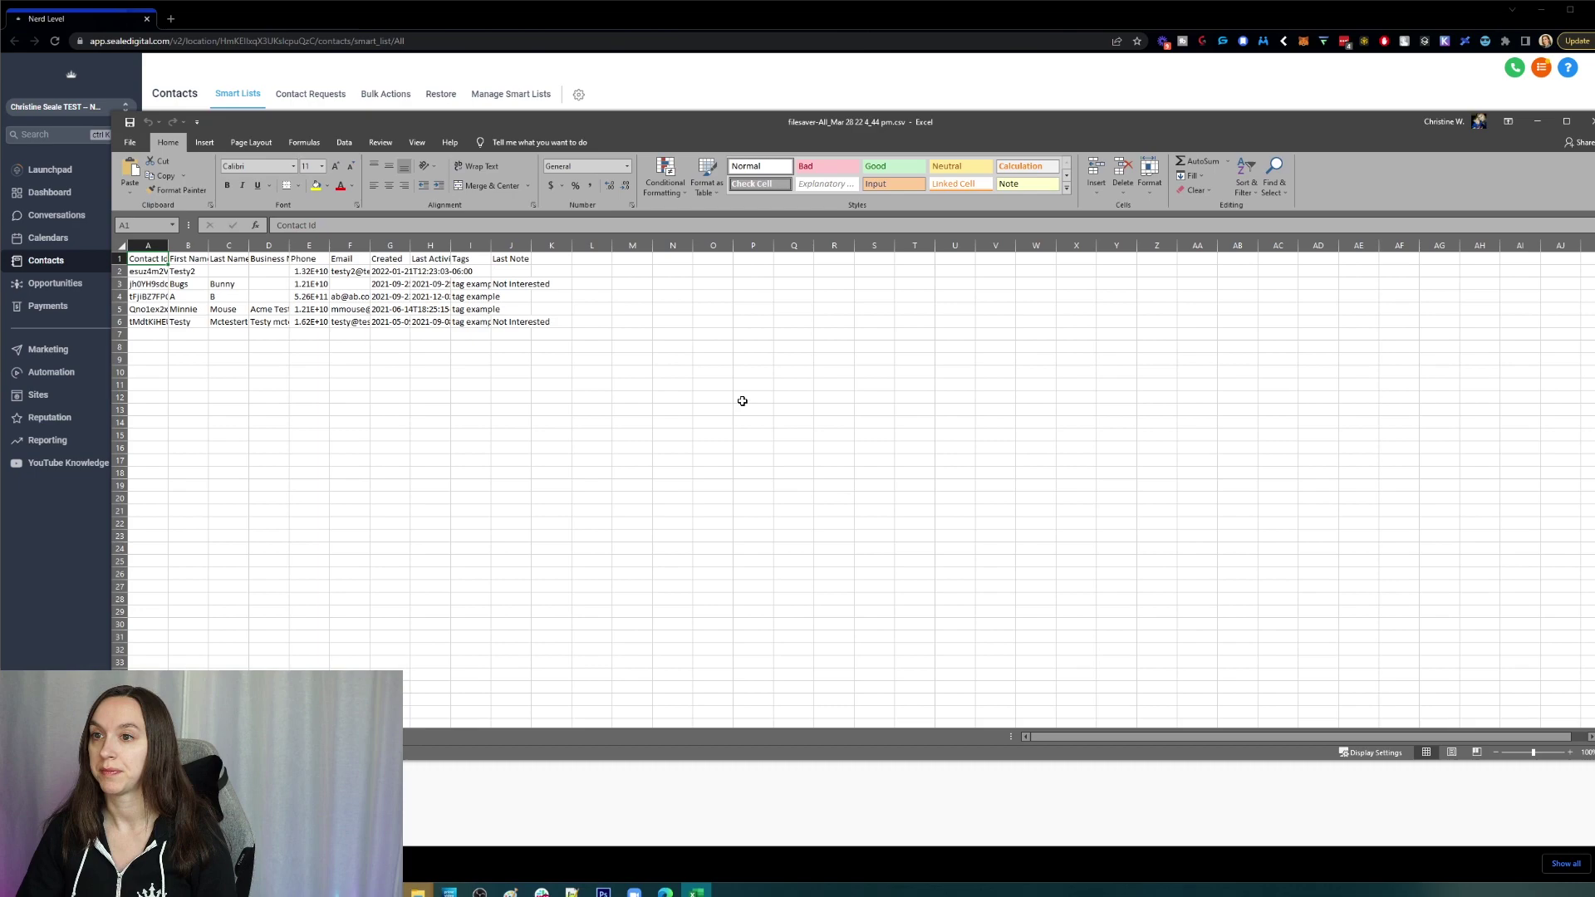
Filter the Last Note column to hide blank entries, leaving only Not Interested contacts.
left_click(502, 261)
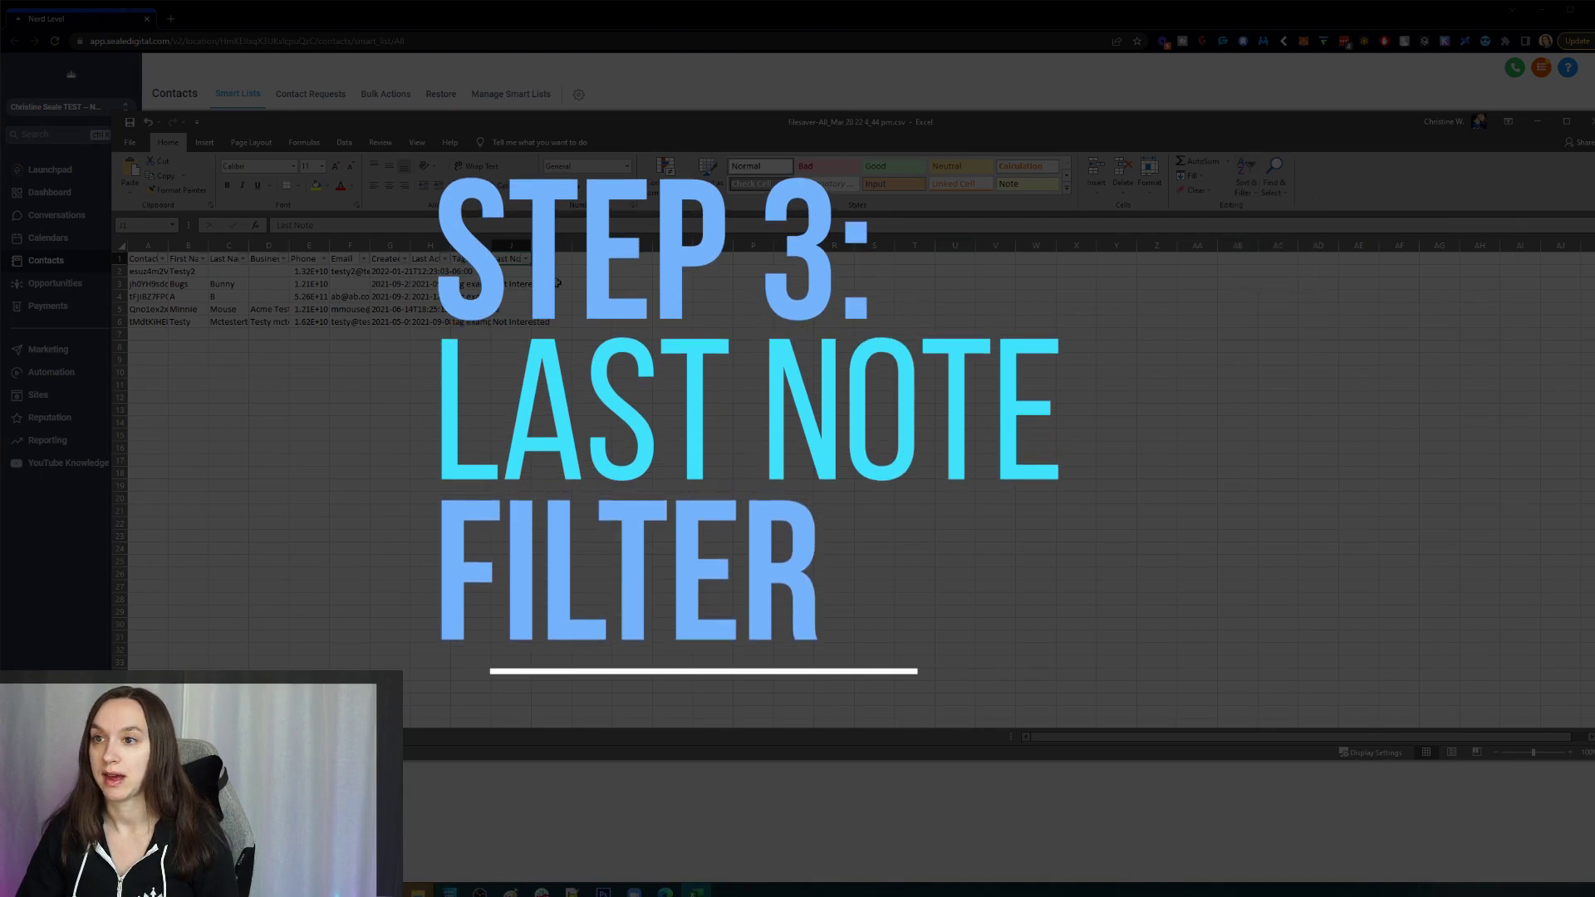
left_click(521, 259)
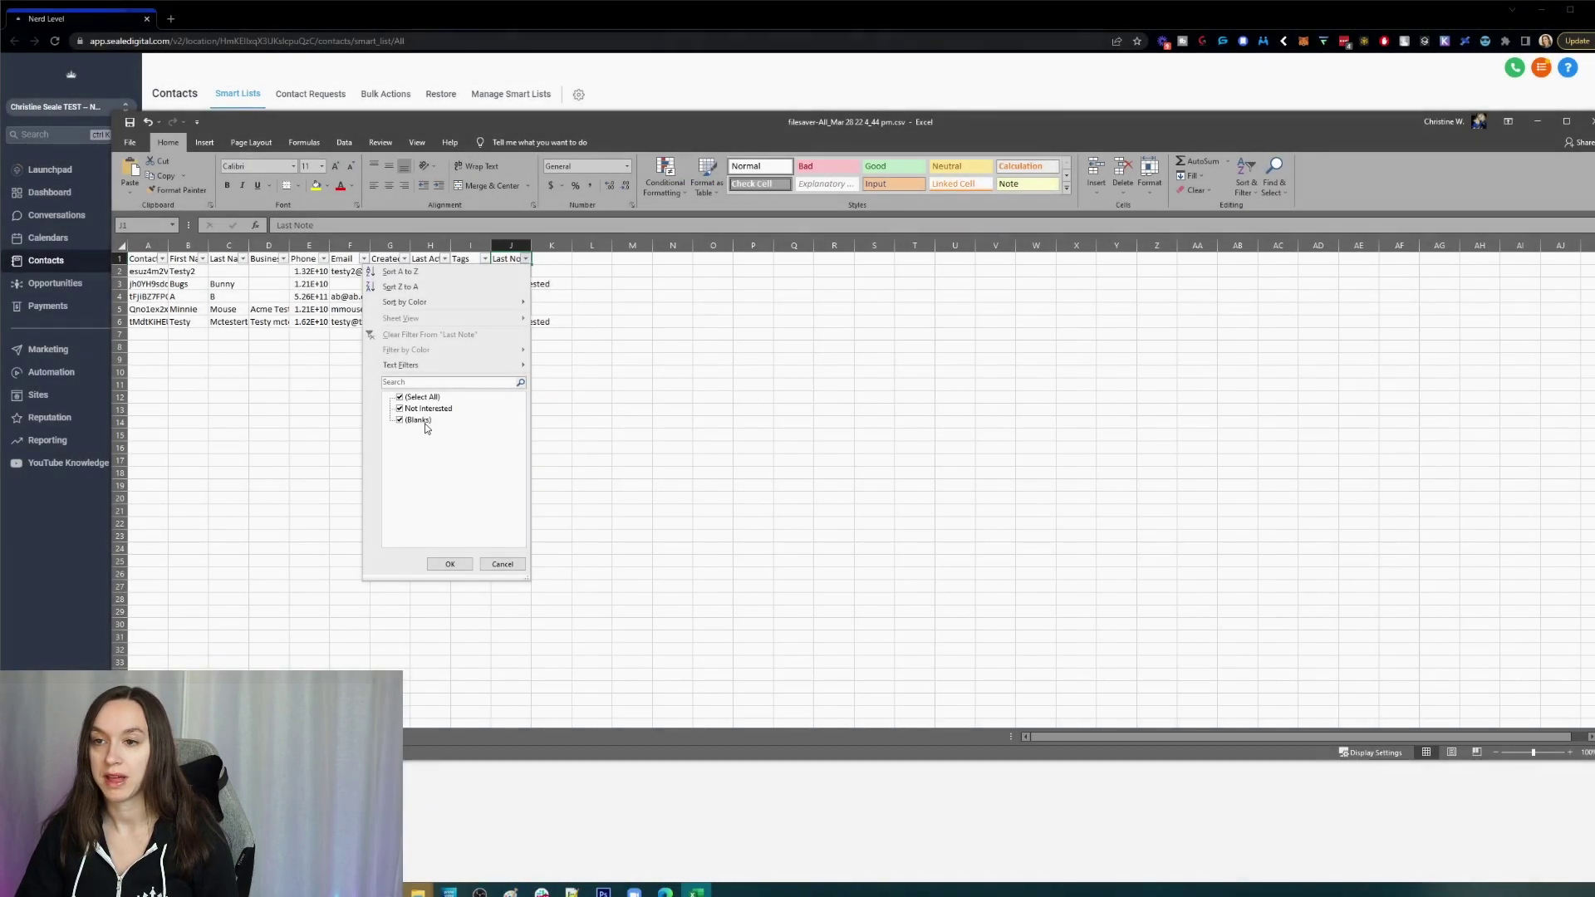
left_click(416, 420)
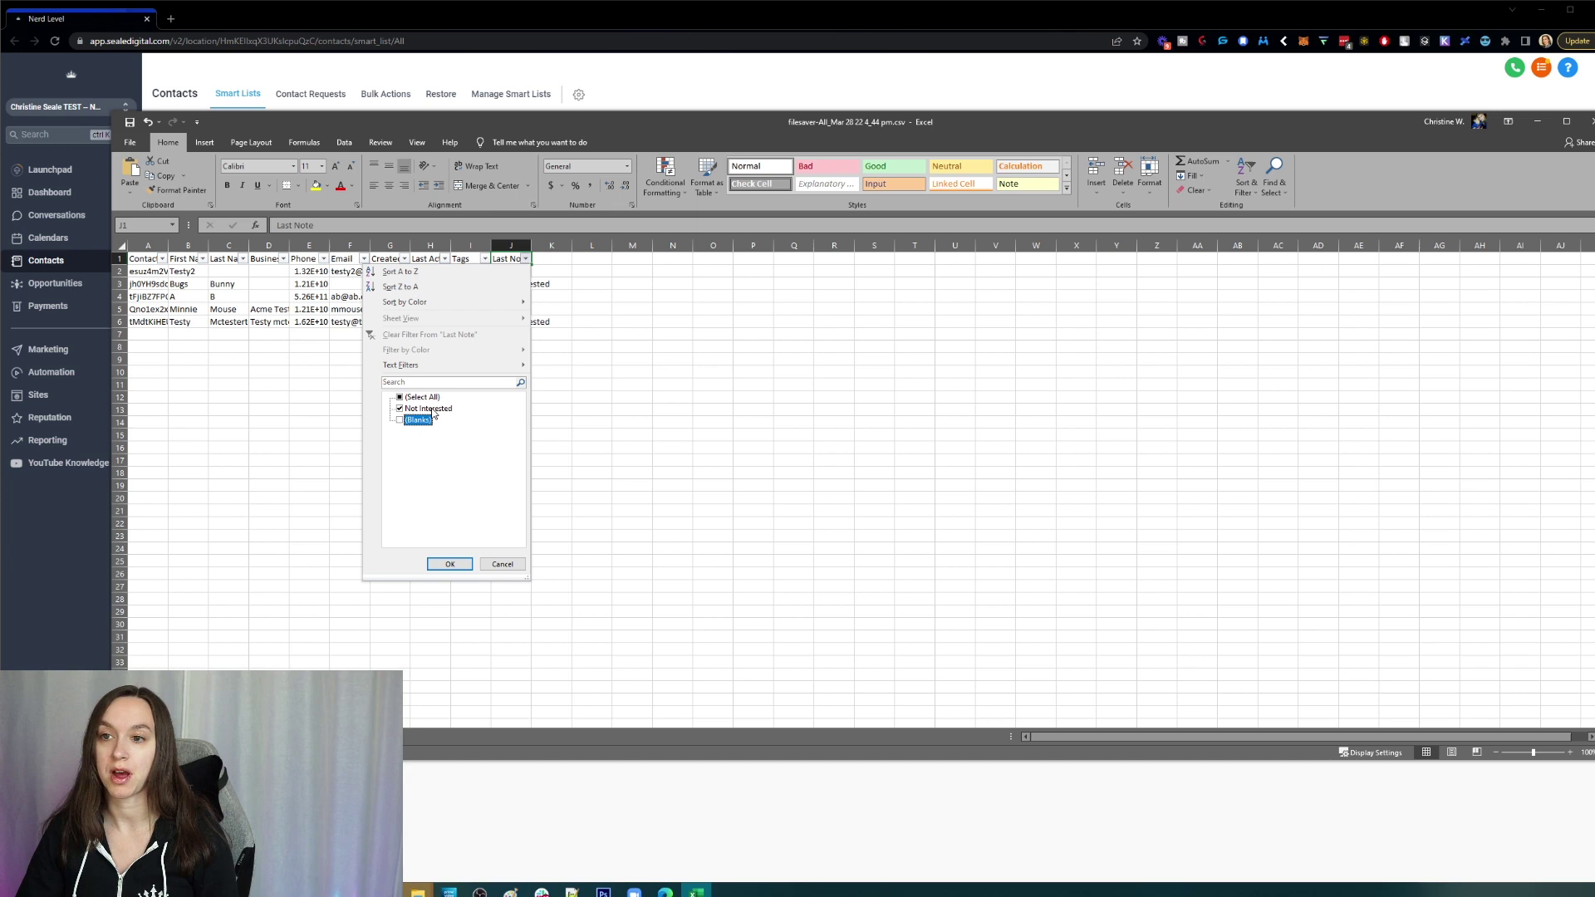
left_click(451, 564)
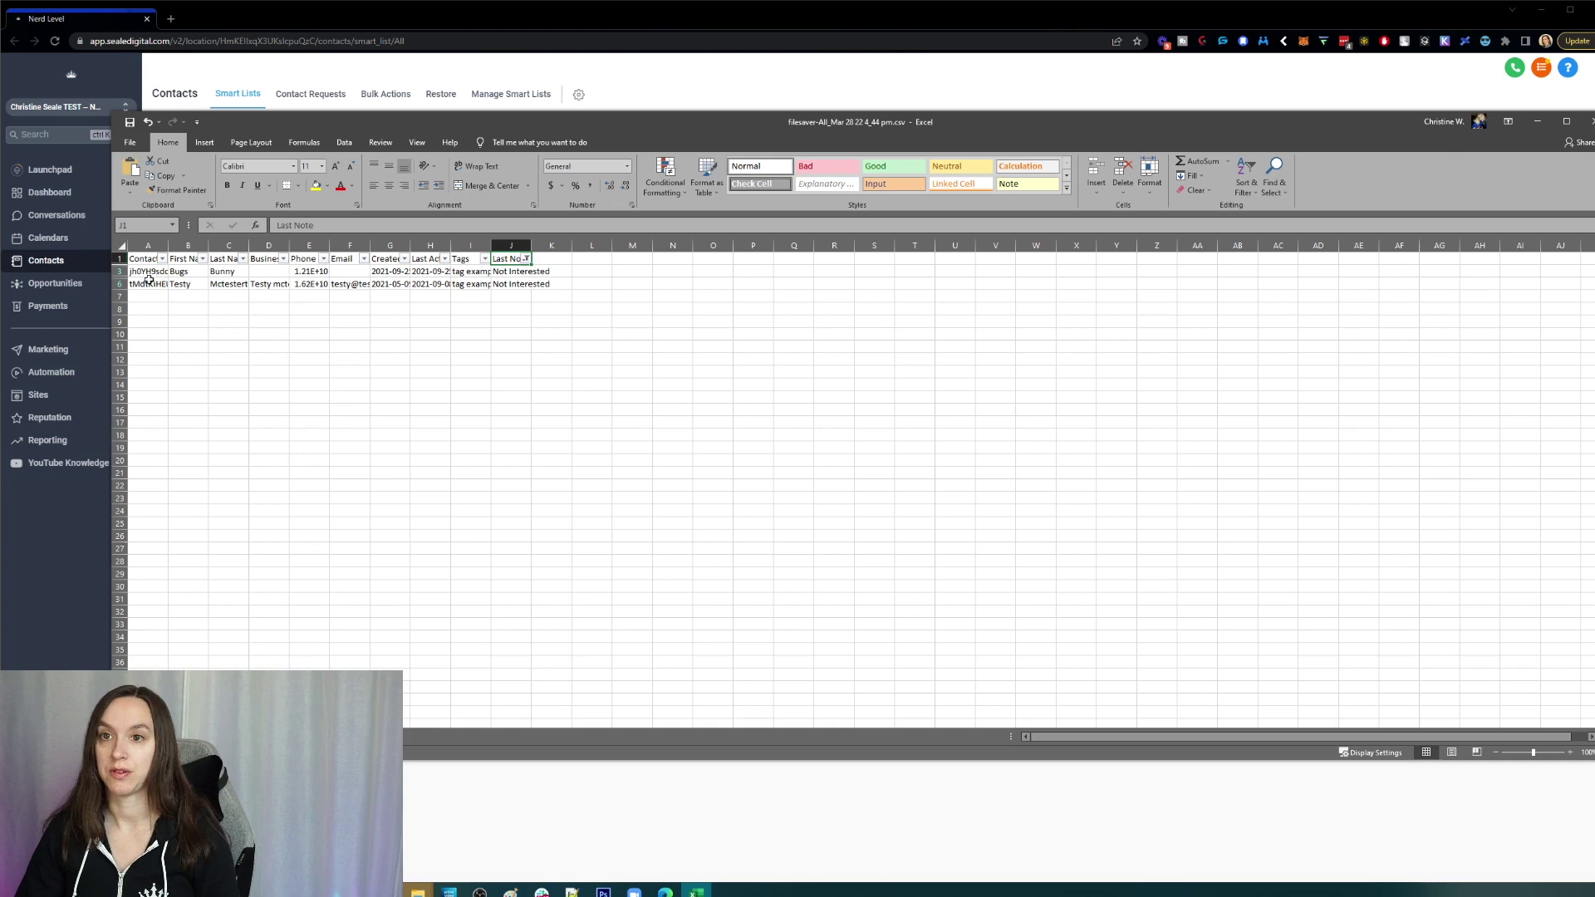
Copy the filtered header and contact rows (A1:J6) onto a new blank sheet.
left_click_drag(142, 260, 531, 284)
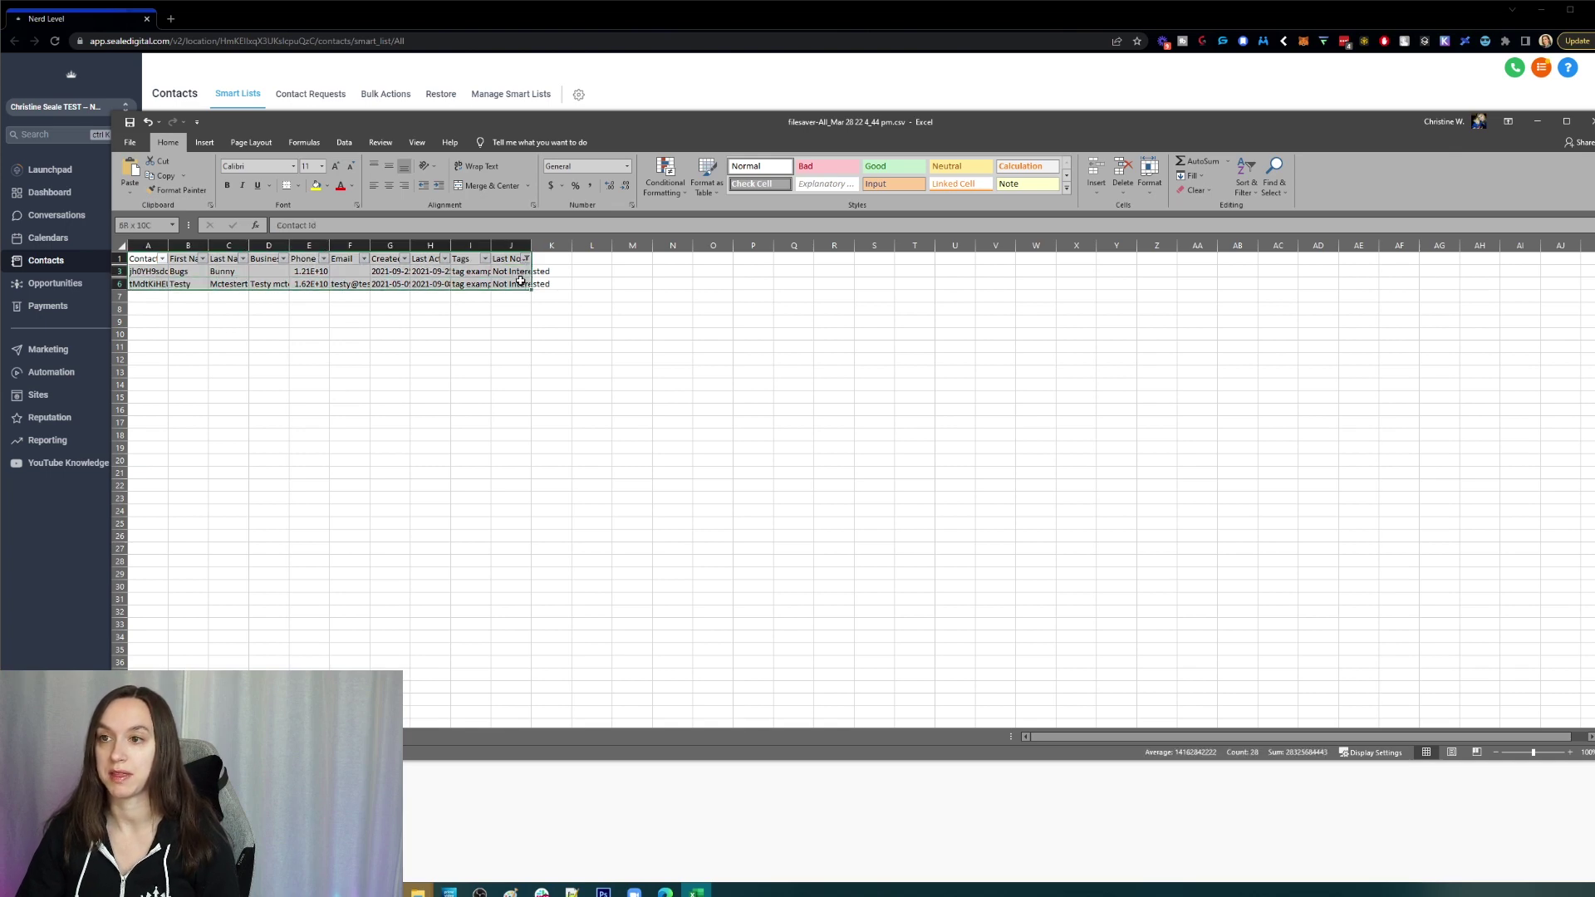
key("ctrl+c")
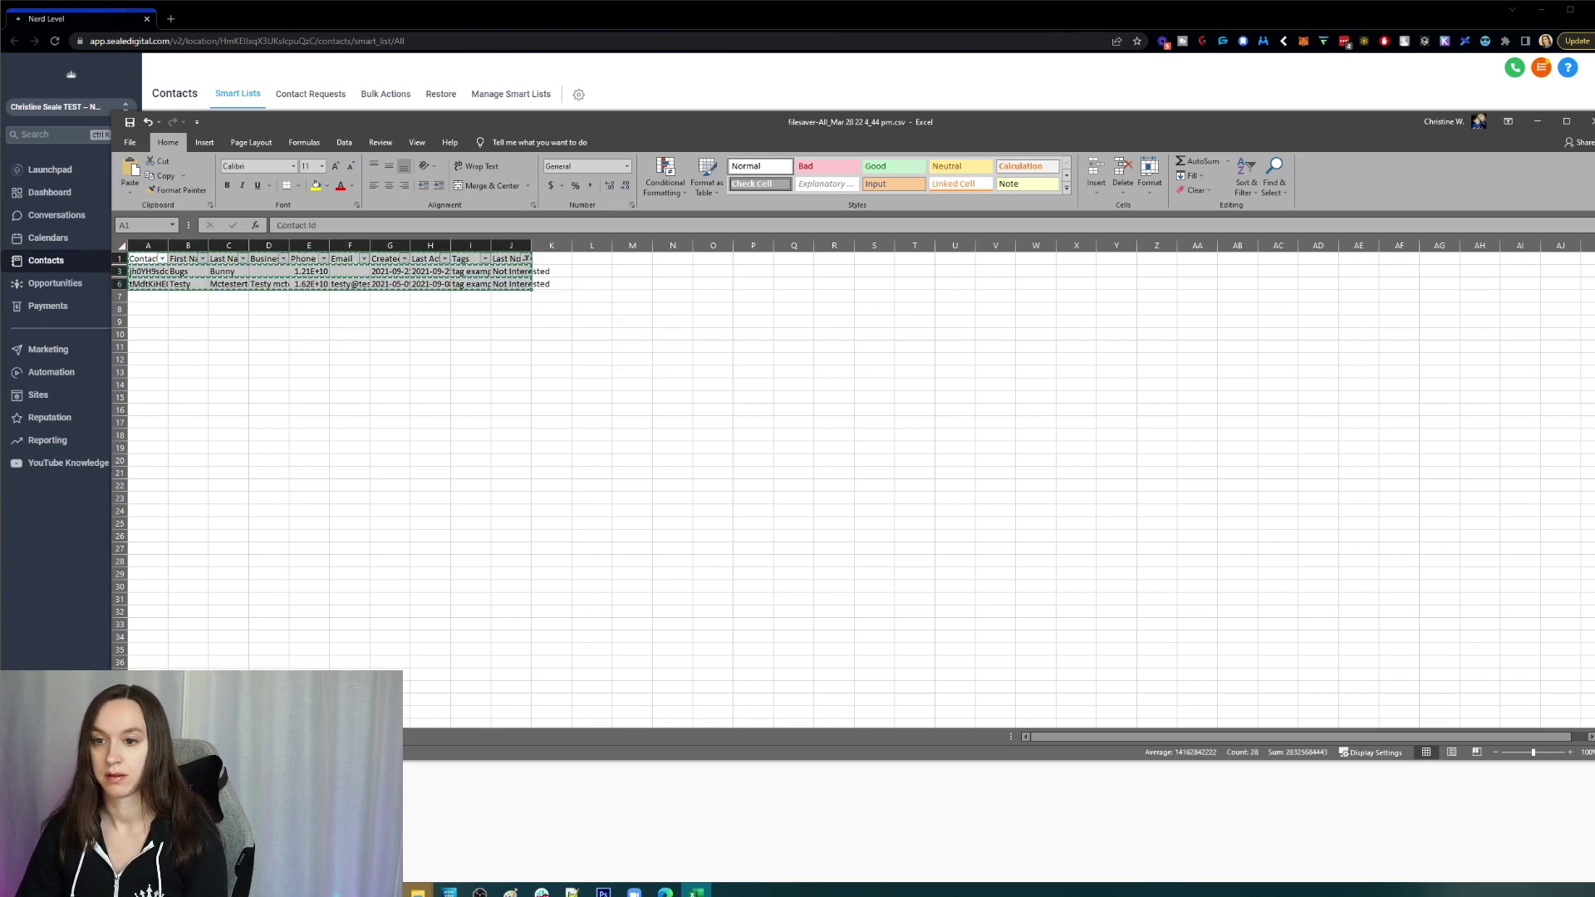
key("ctrl+n")
key("ctrl+v")
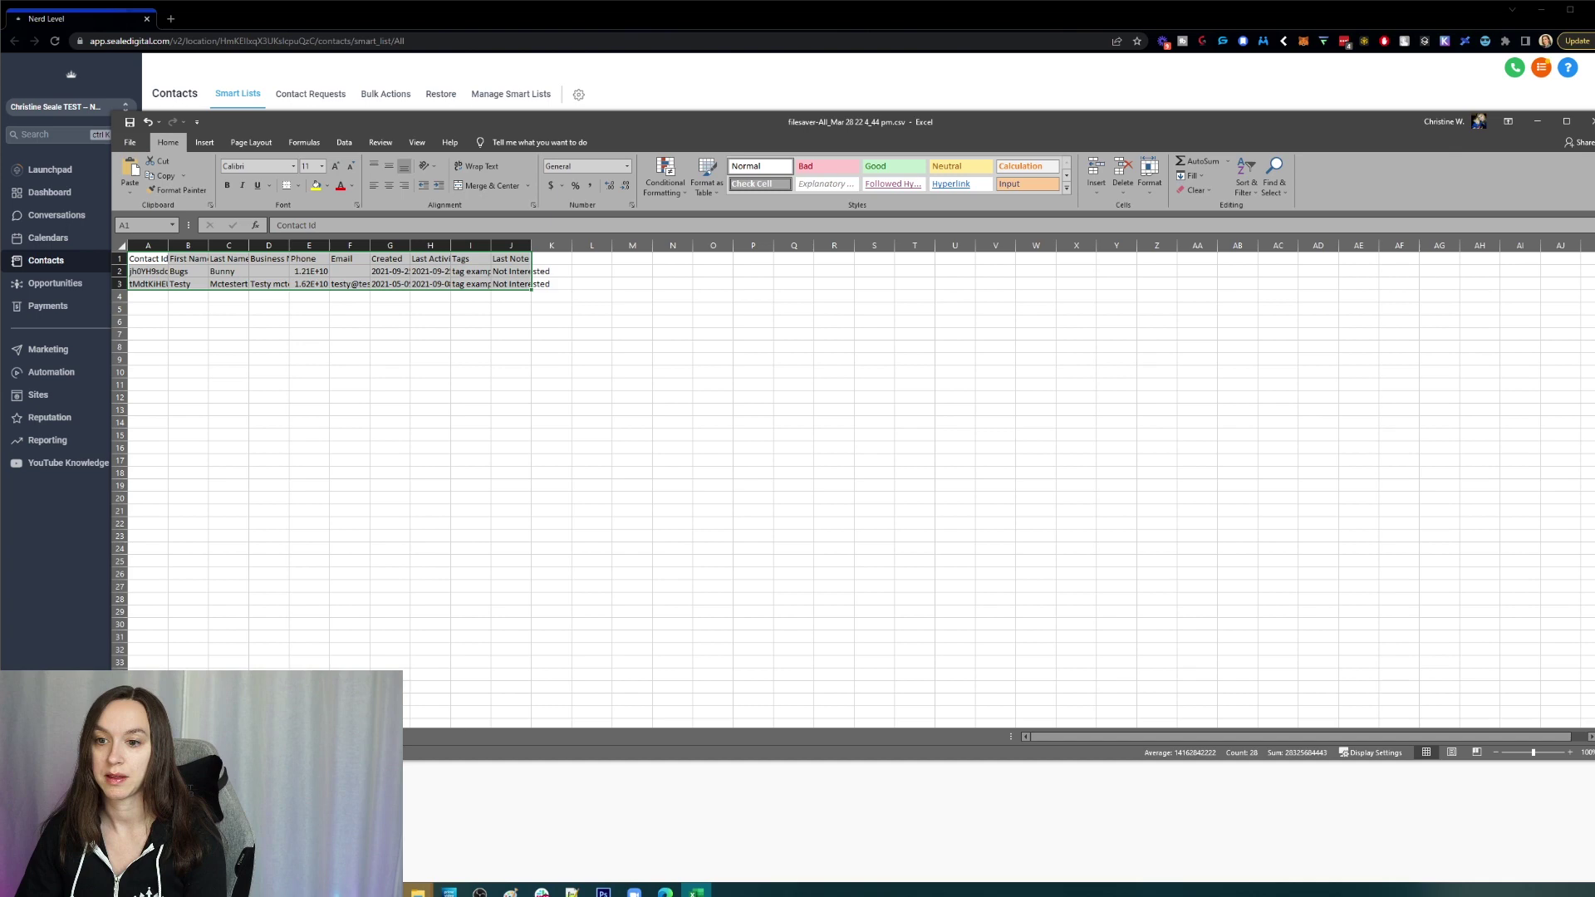
Delete the original full contacts sheet, confirming the permanent deletion.
right_click(295, 672)
left_click(325, 601)
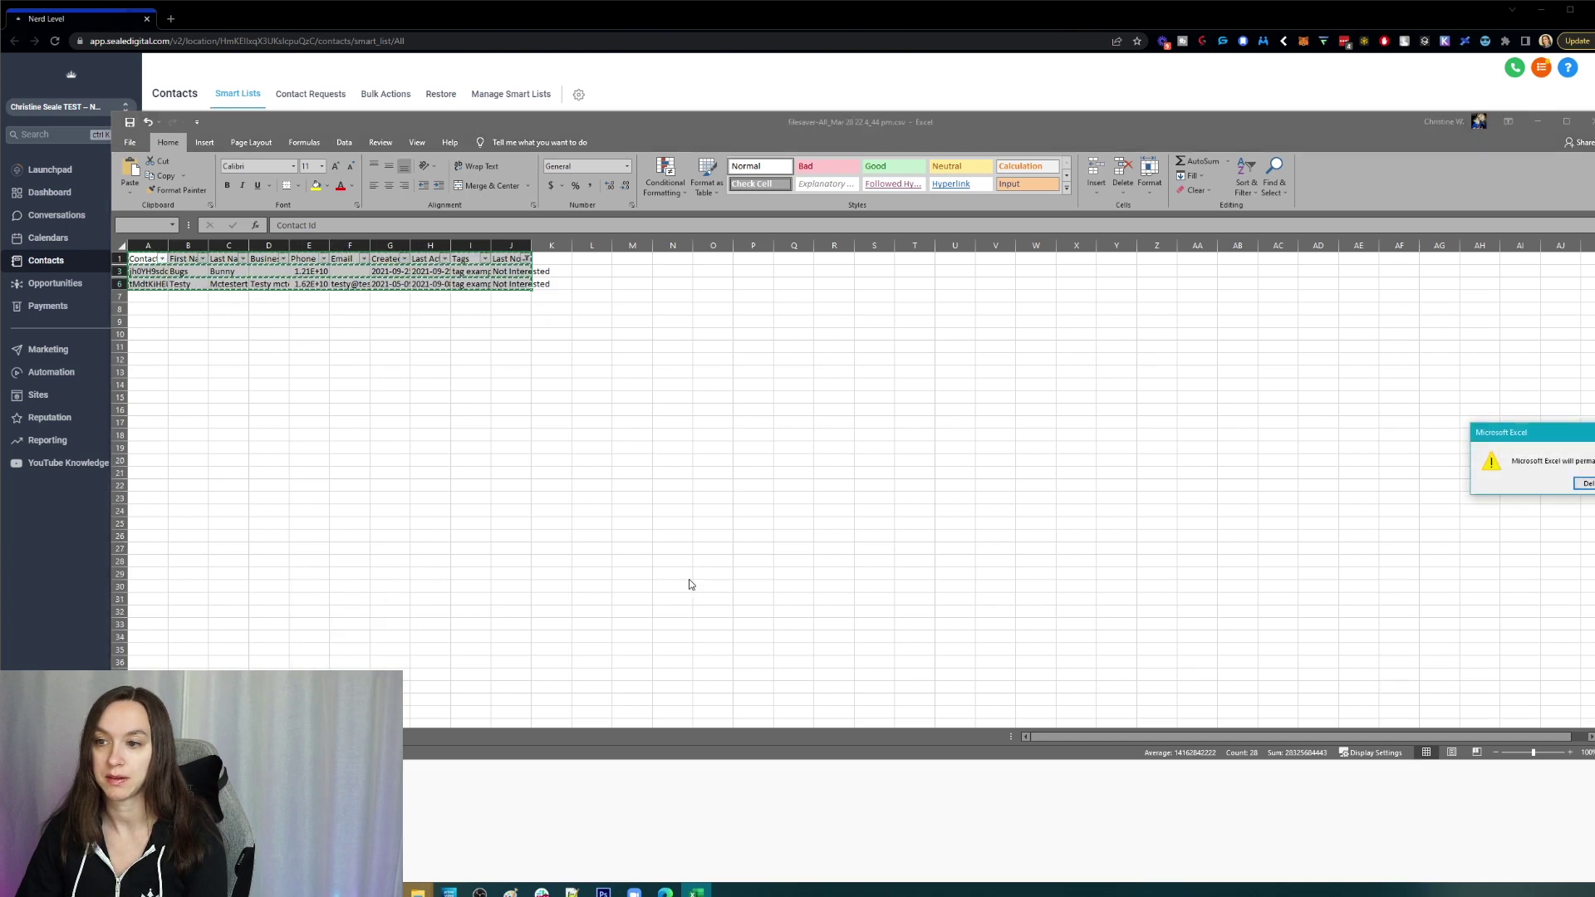
left_click(1588, 485)
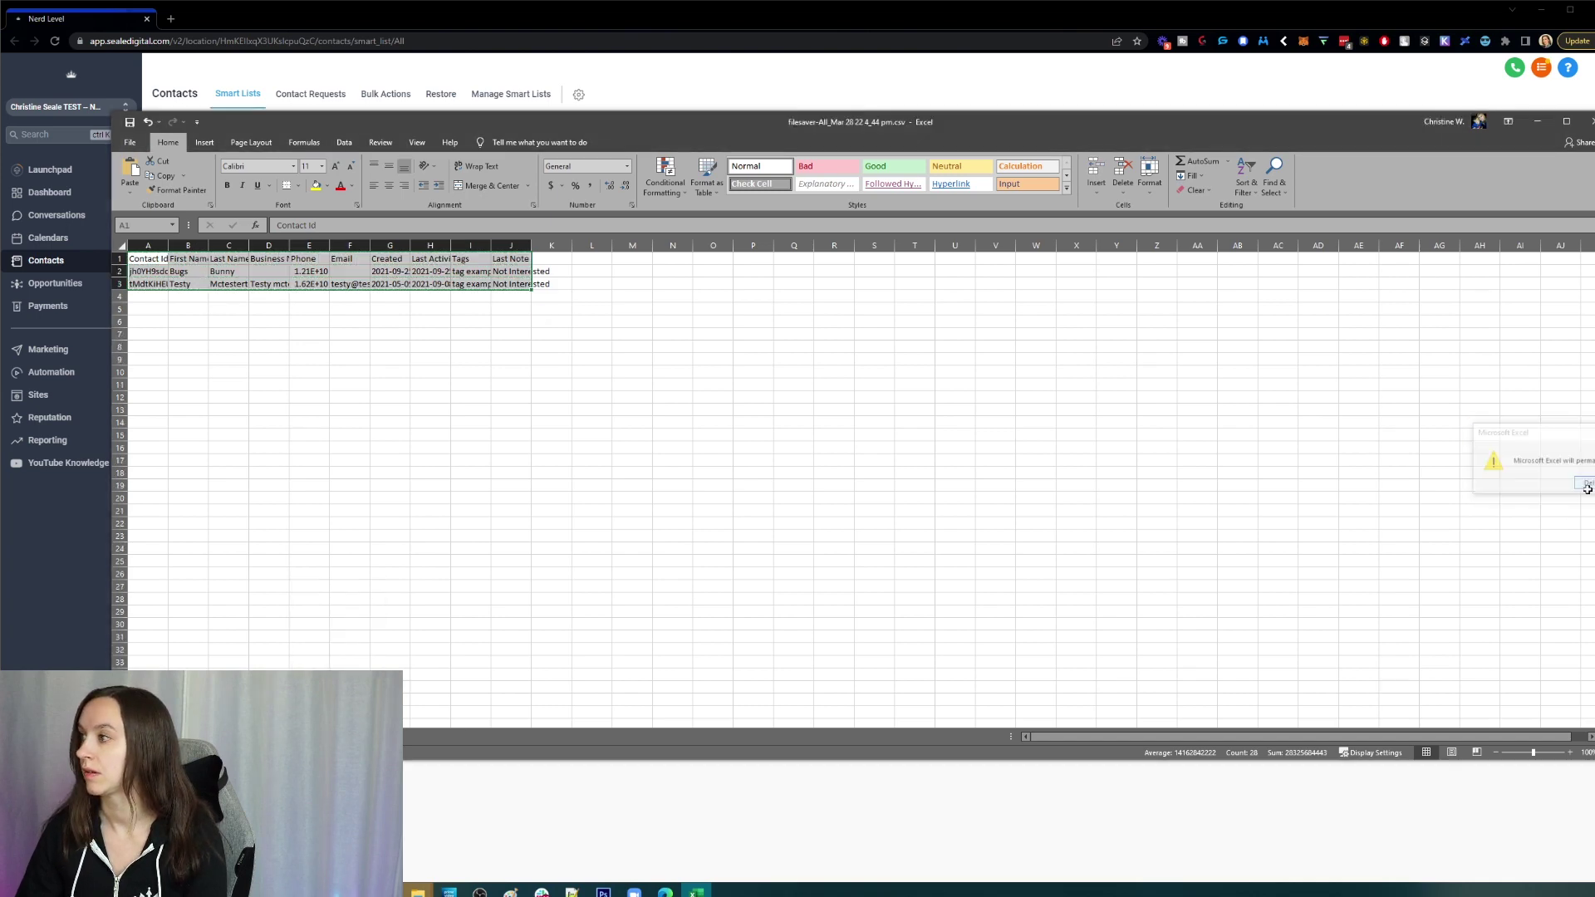
Save the file keeping its CSV format and close Excel to return to Contacts.
left_click(350, 321)
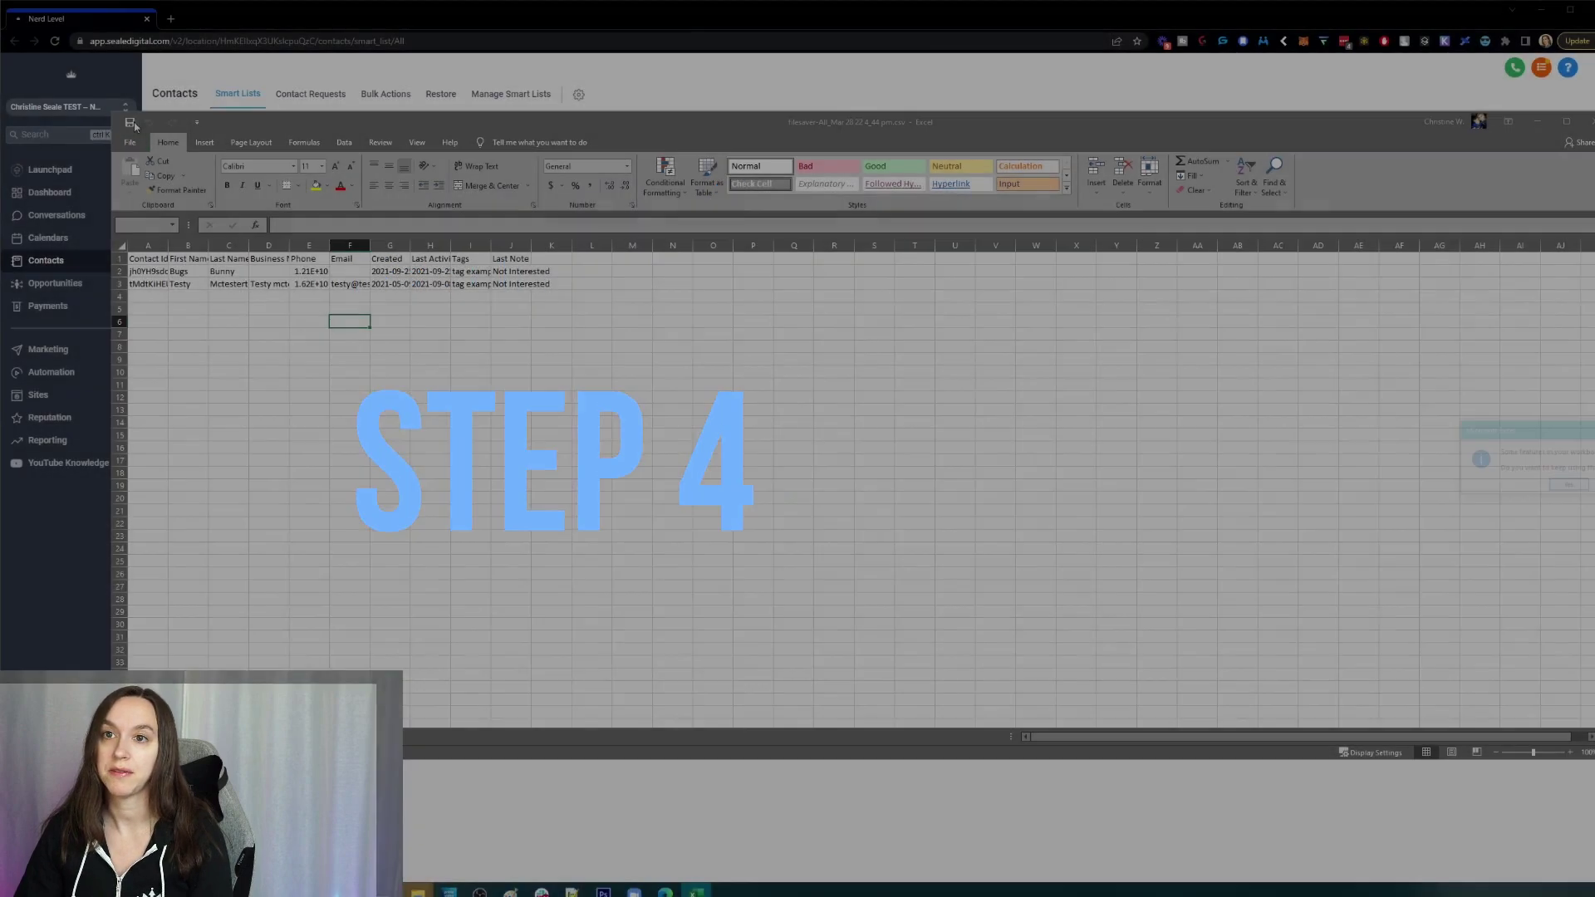
left_click(1565, 488)
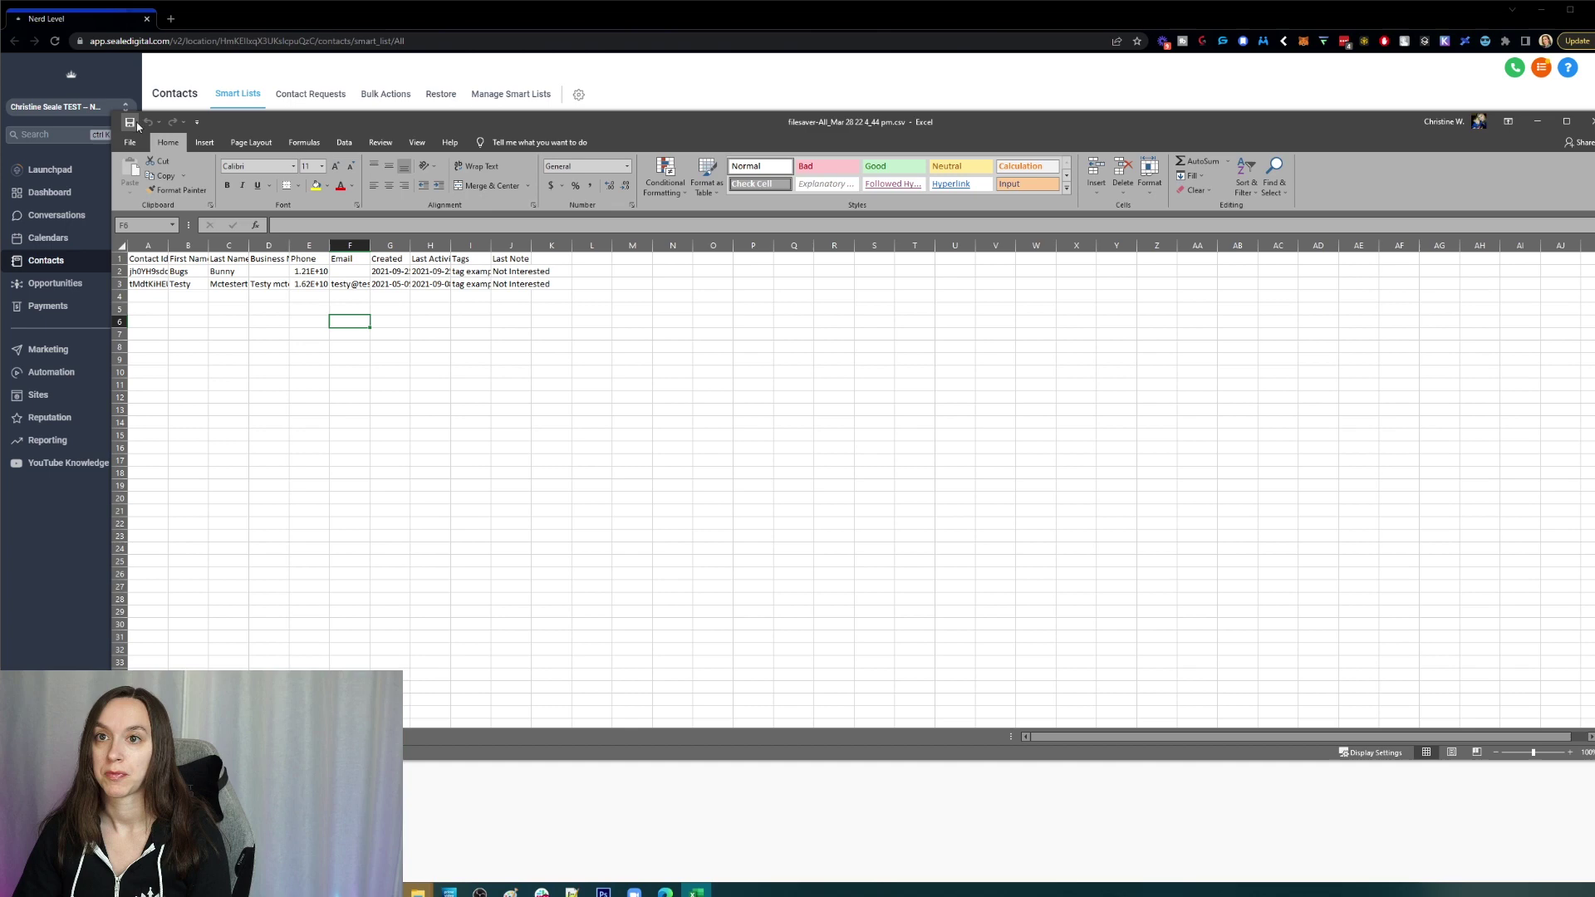
left_click(279, 16)
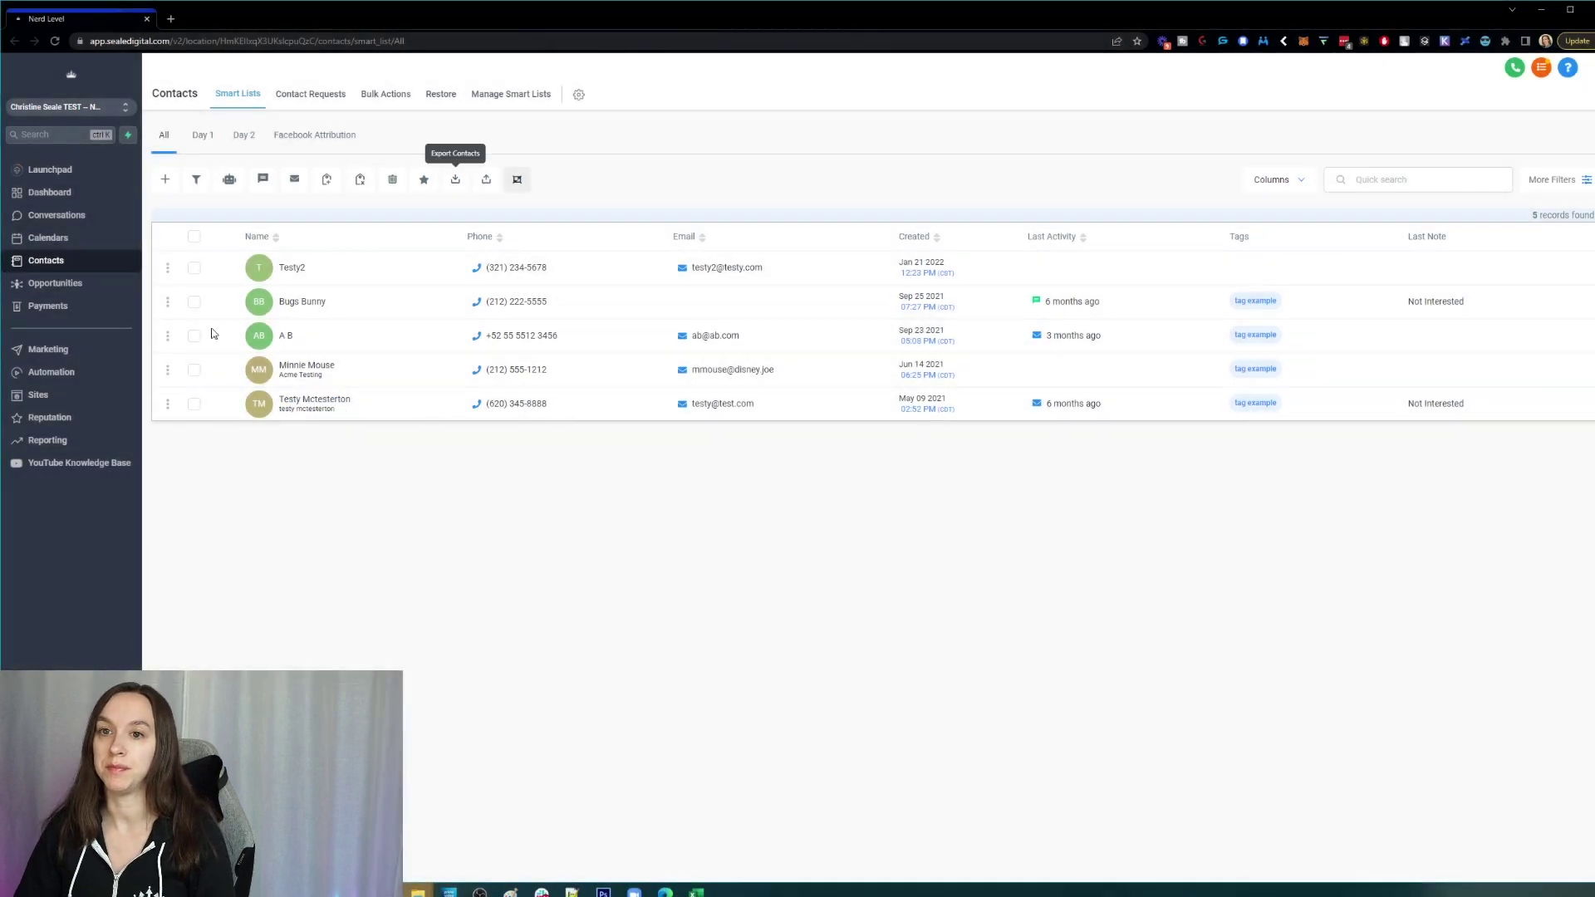
Create a new blank workflow from scratch in Automation > Workflows.
left_click(88, 373)
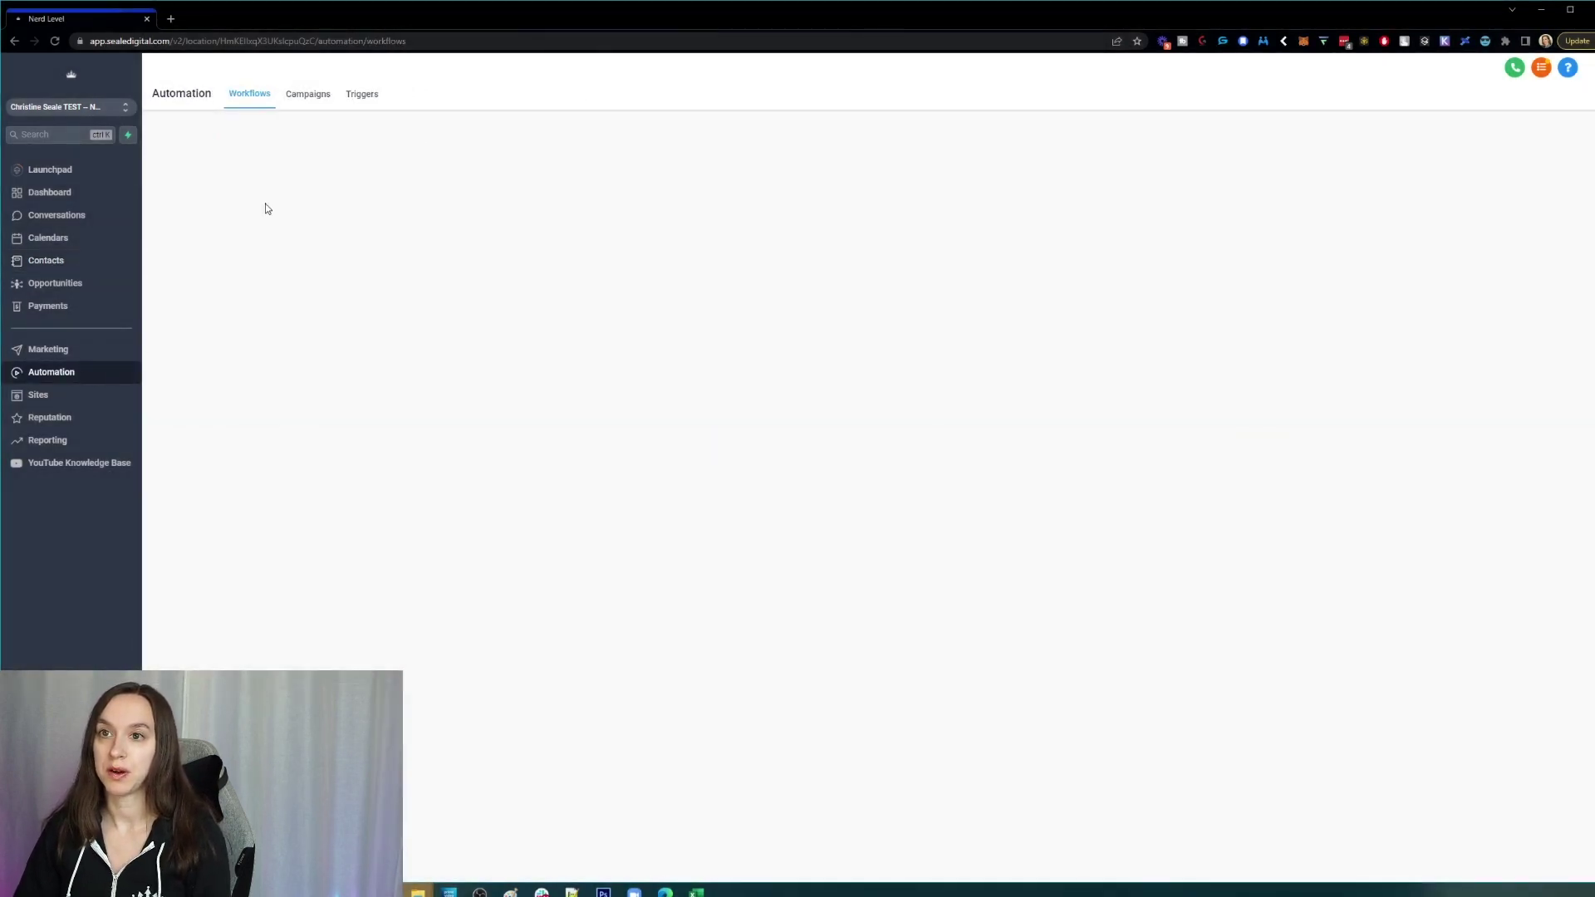
left_click(1300, 144)
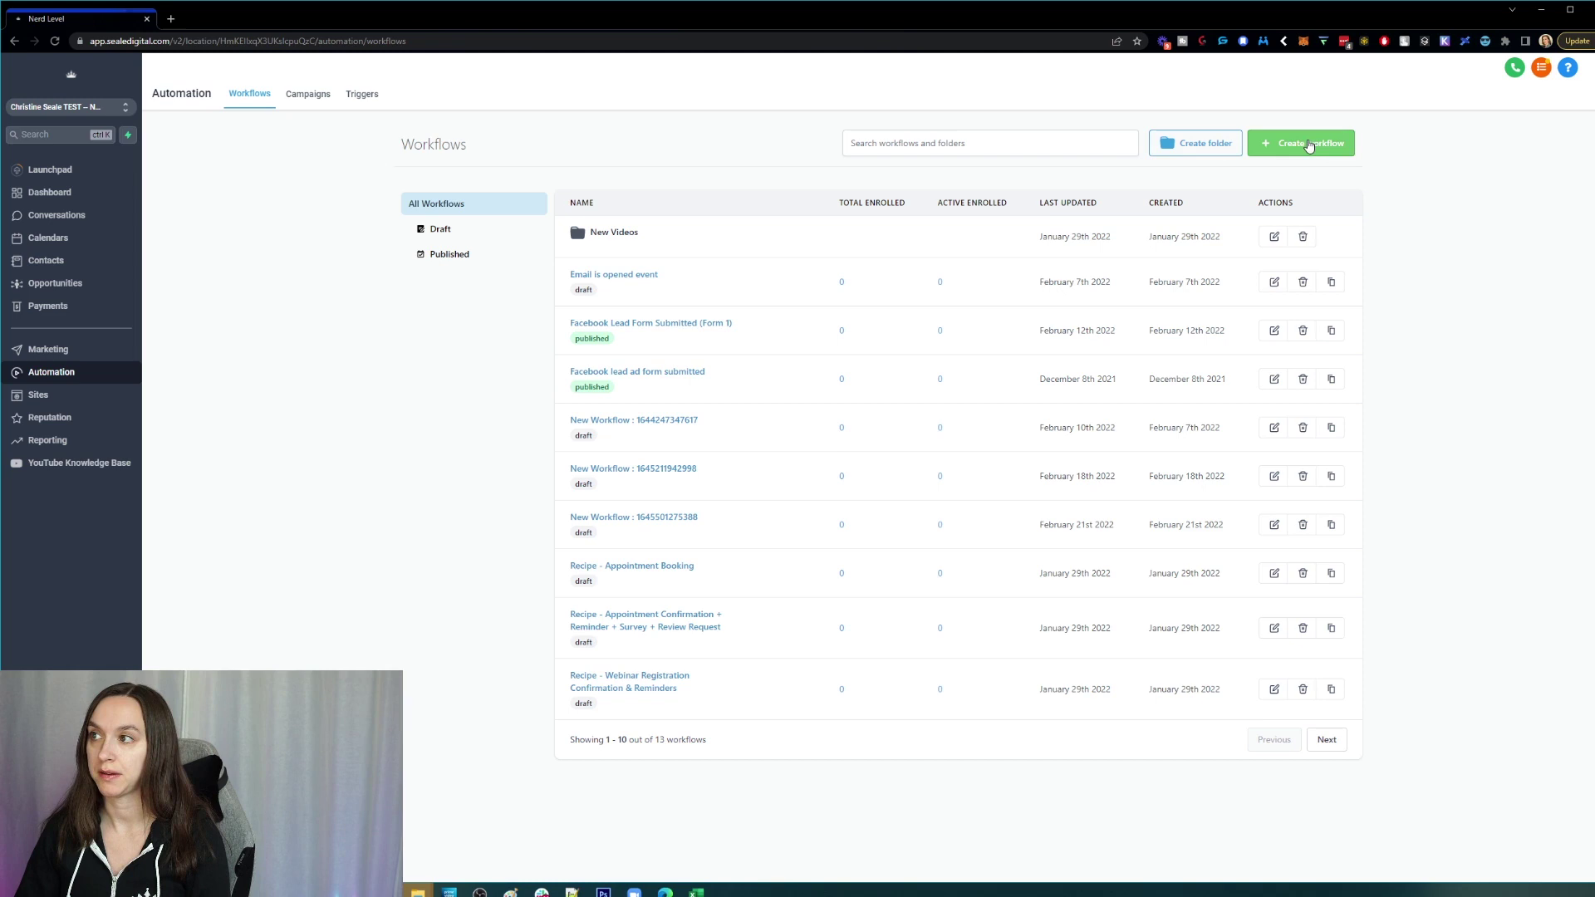
left_click(671, 389)
left_click(1287, 182)
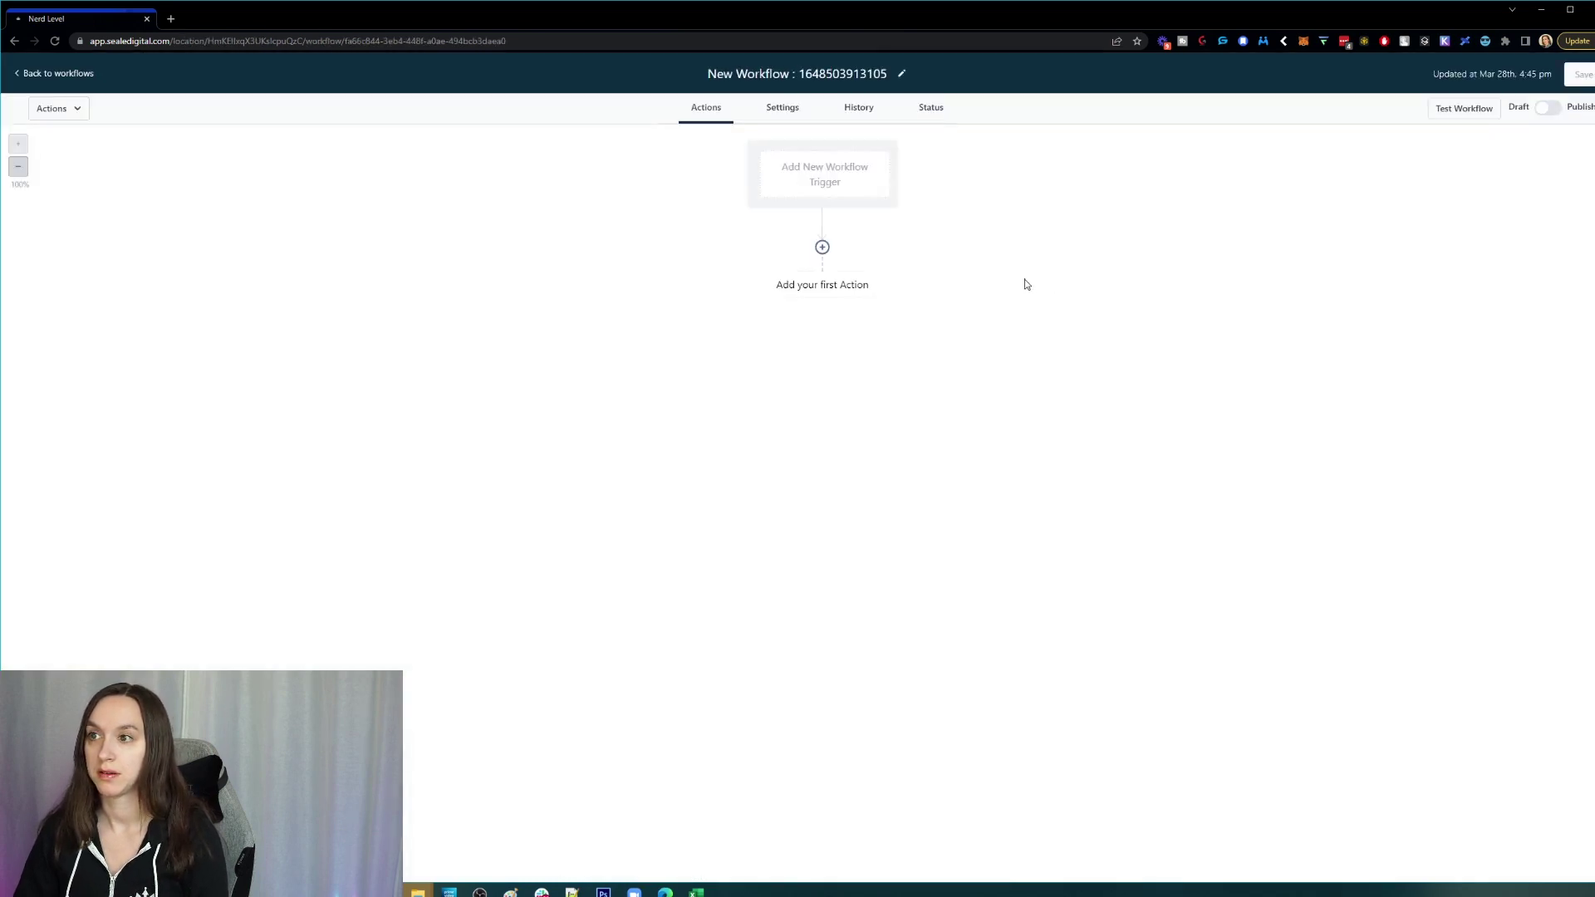
Start a Contact Tag trigger filtered on Tag Added and look for a matching tag.
left_click(836, 183)
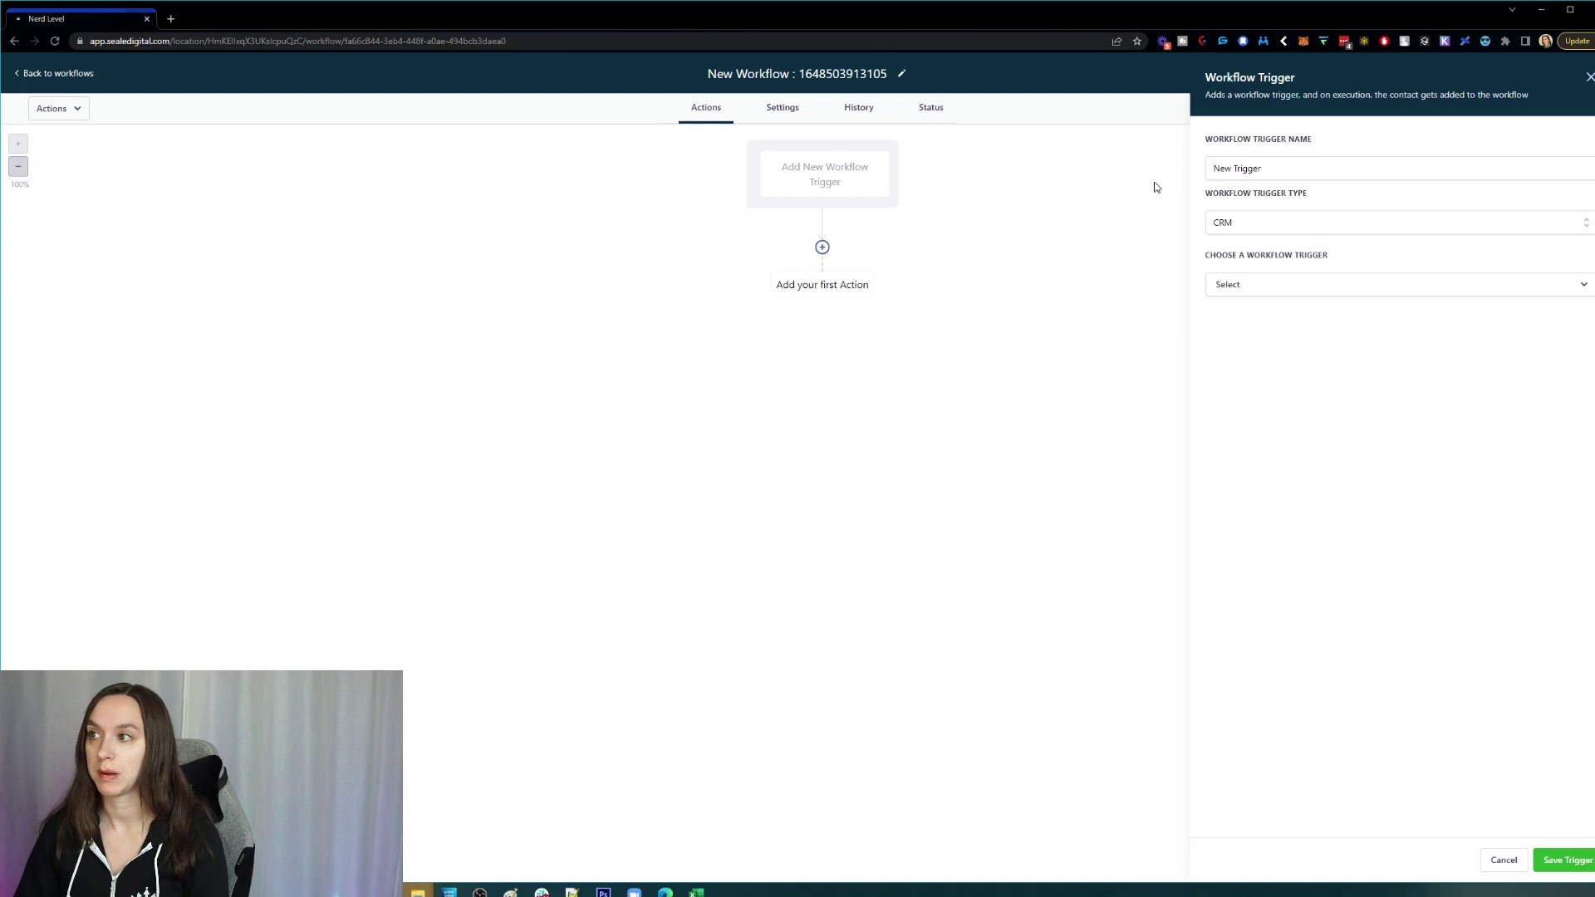
left_click(1271, 284)
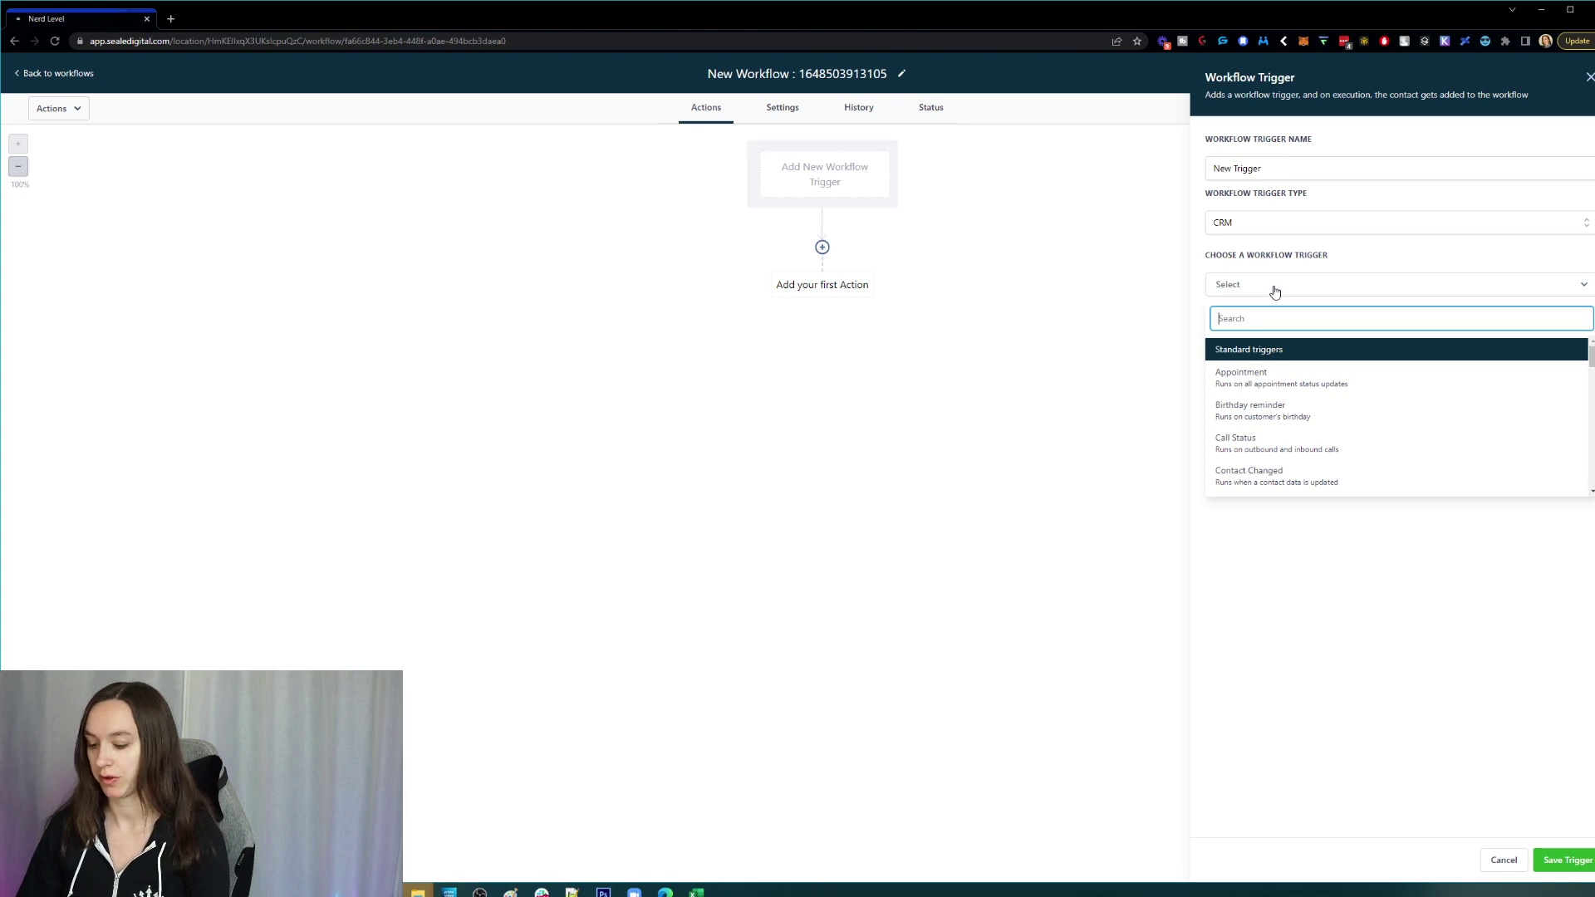
type("tag")
left_click(1281, 378)
left_click(1240, 327)
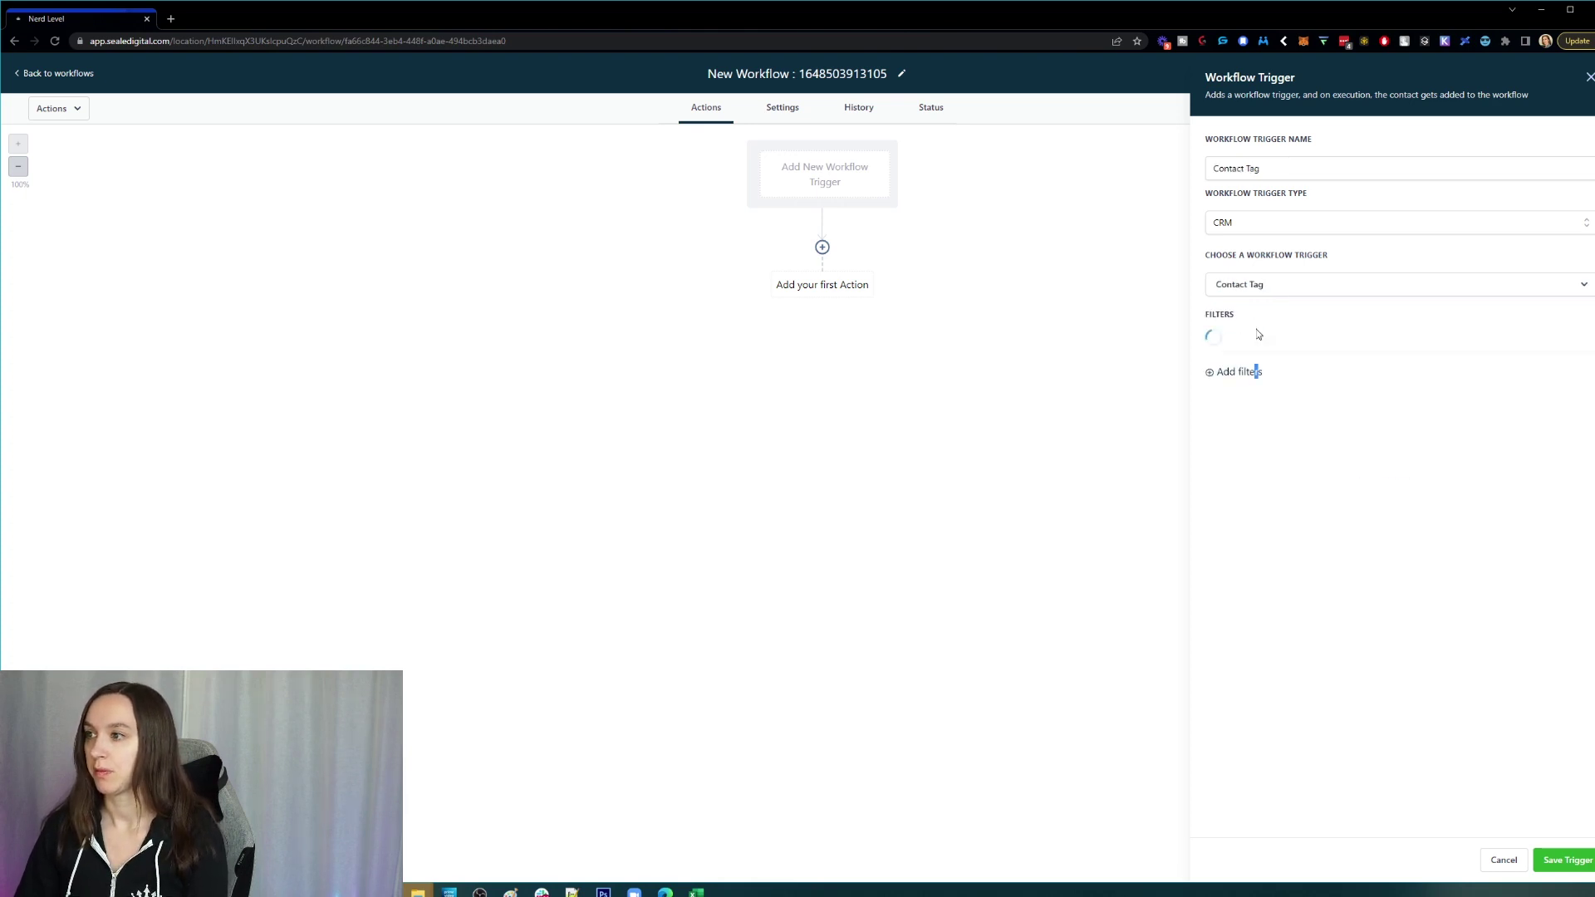
left_click(1284, 342)
left_click(1303, 430)
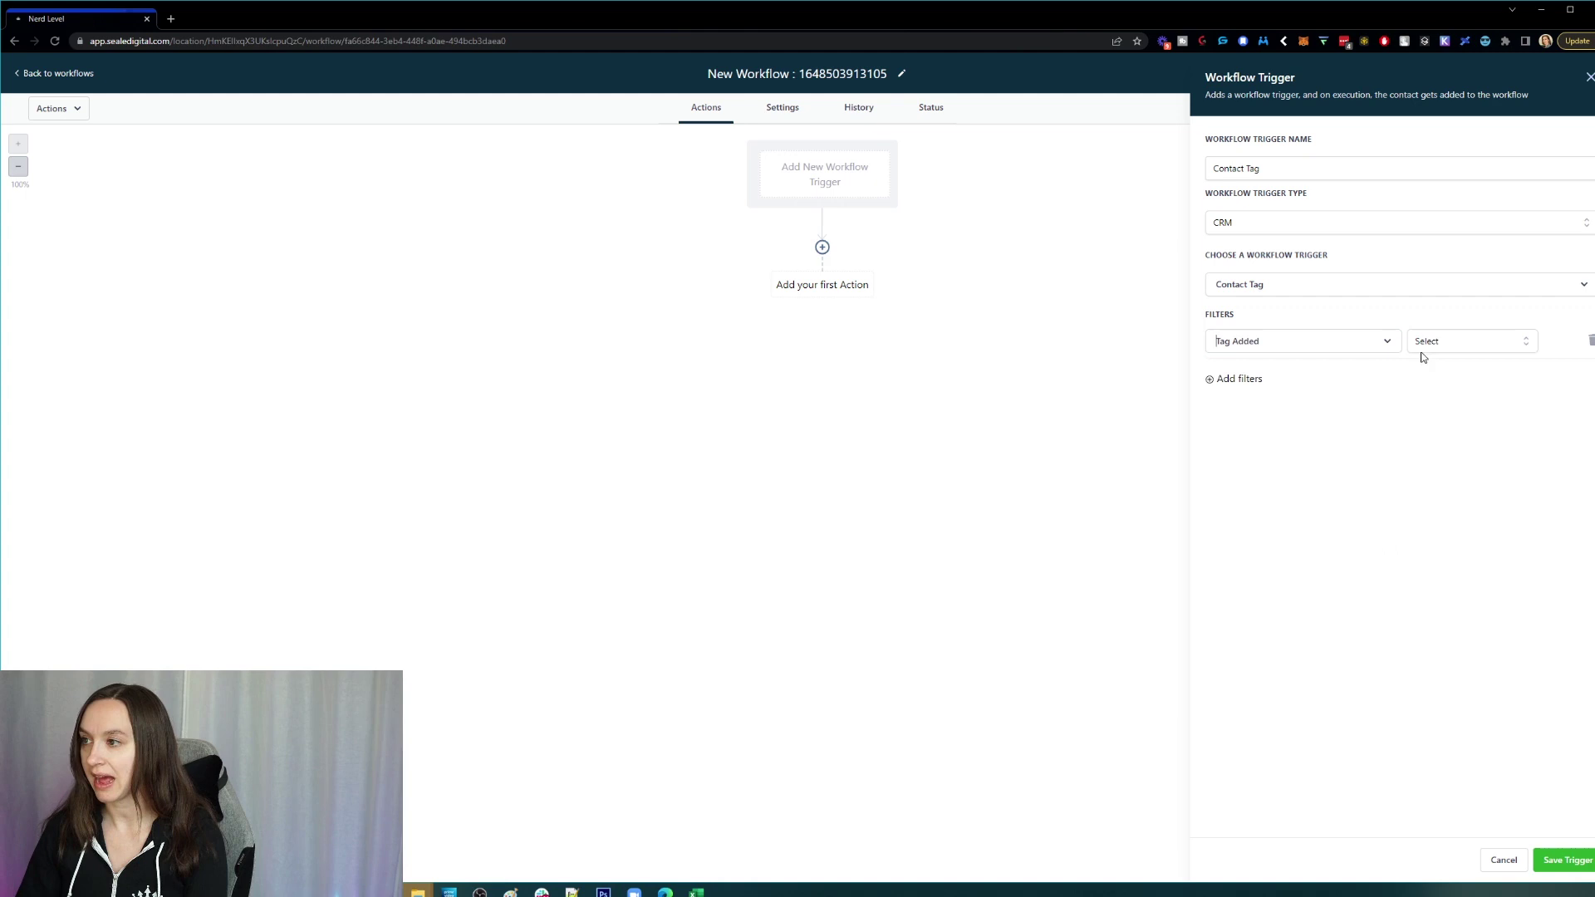
left_click(1438, 344)
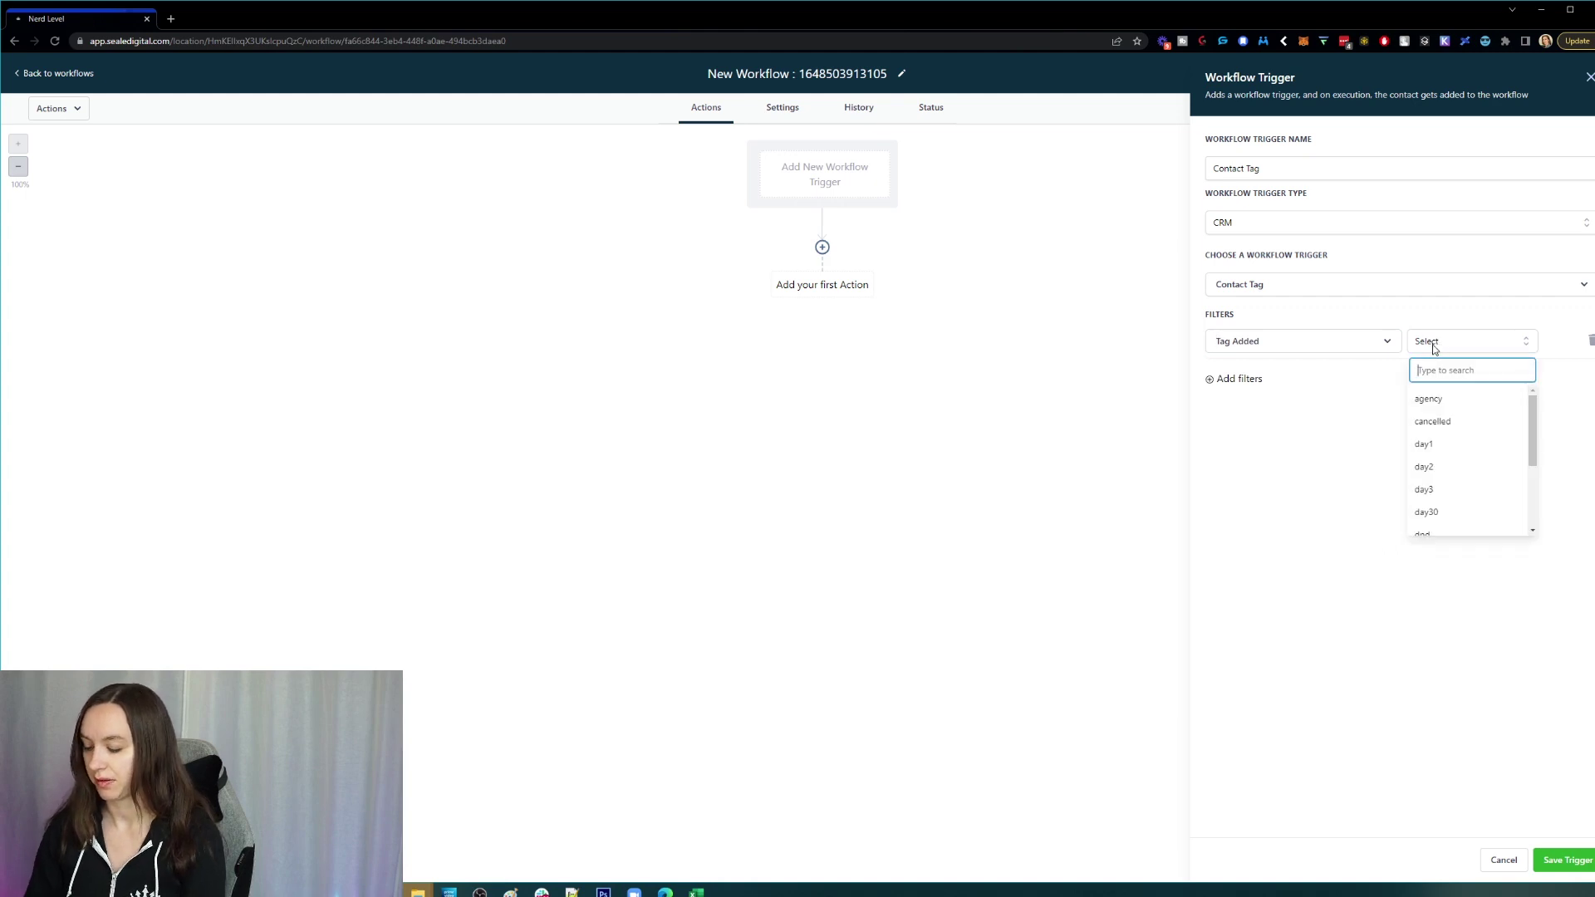
type("not")
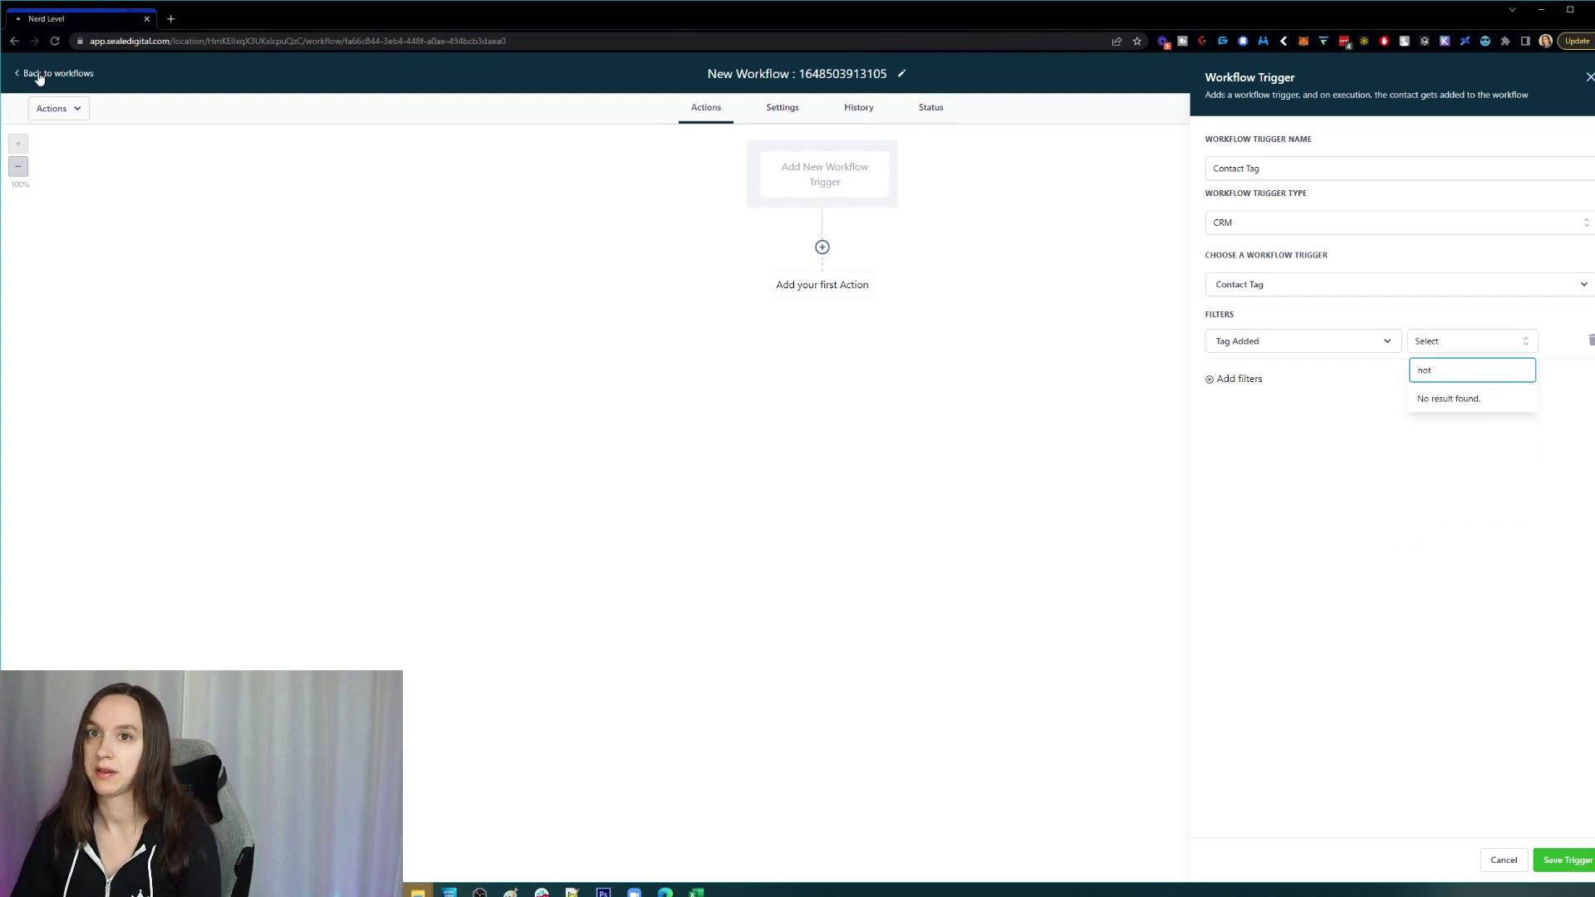
Duplicate the workflow page address into a new browser tab.
left_click(299, 40)
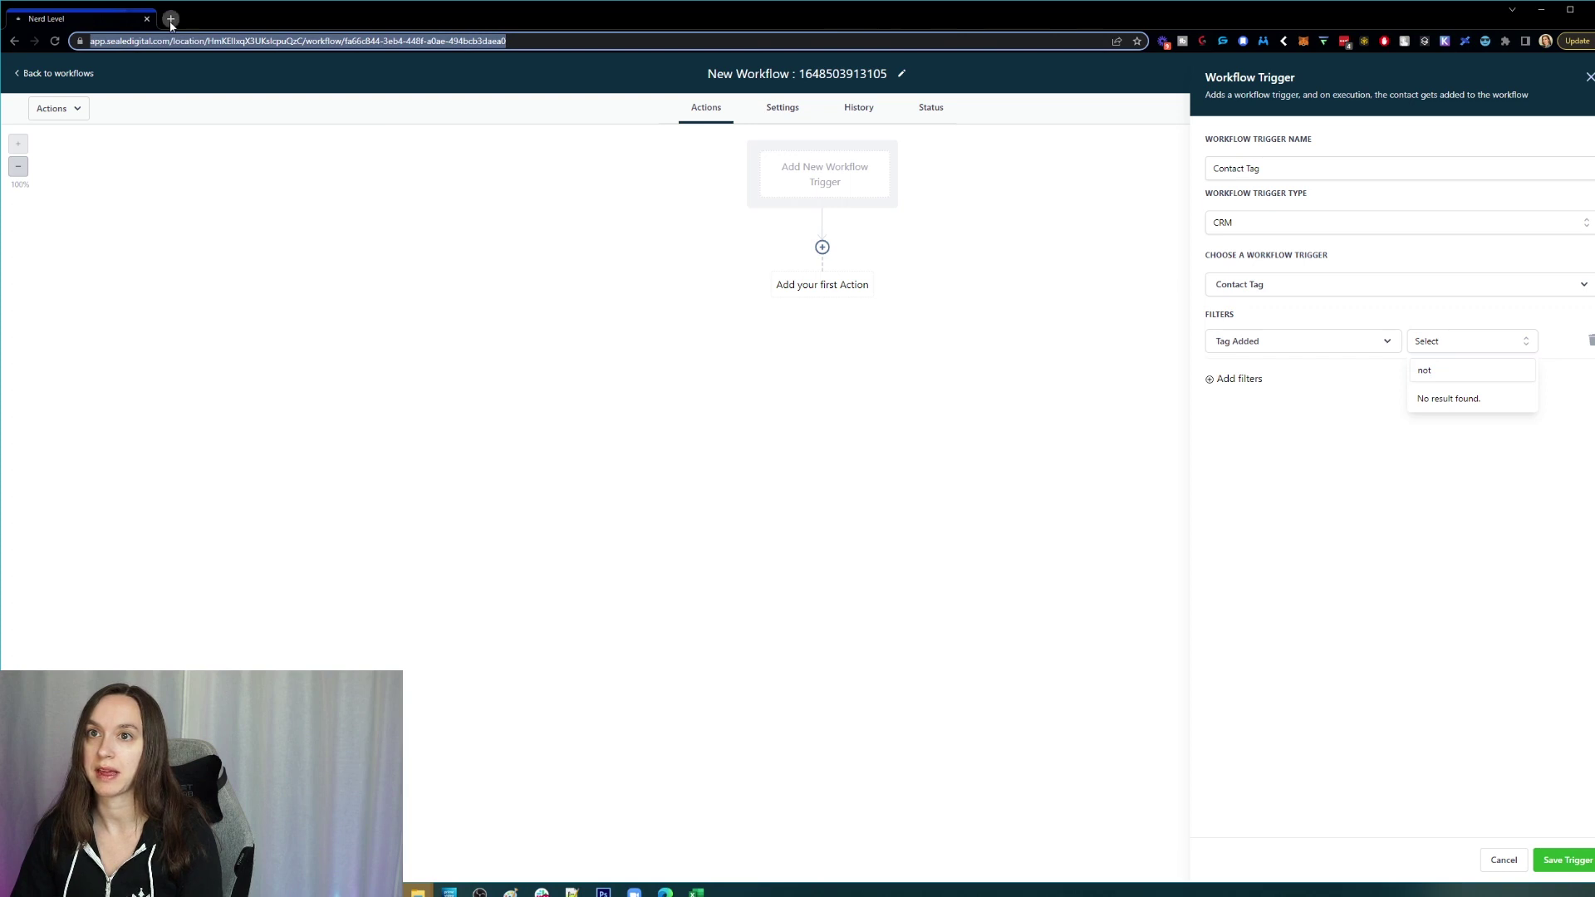
key("ctrl+c")
left_click(171, 20)
key("ctrl+v")
key("Return")
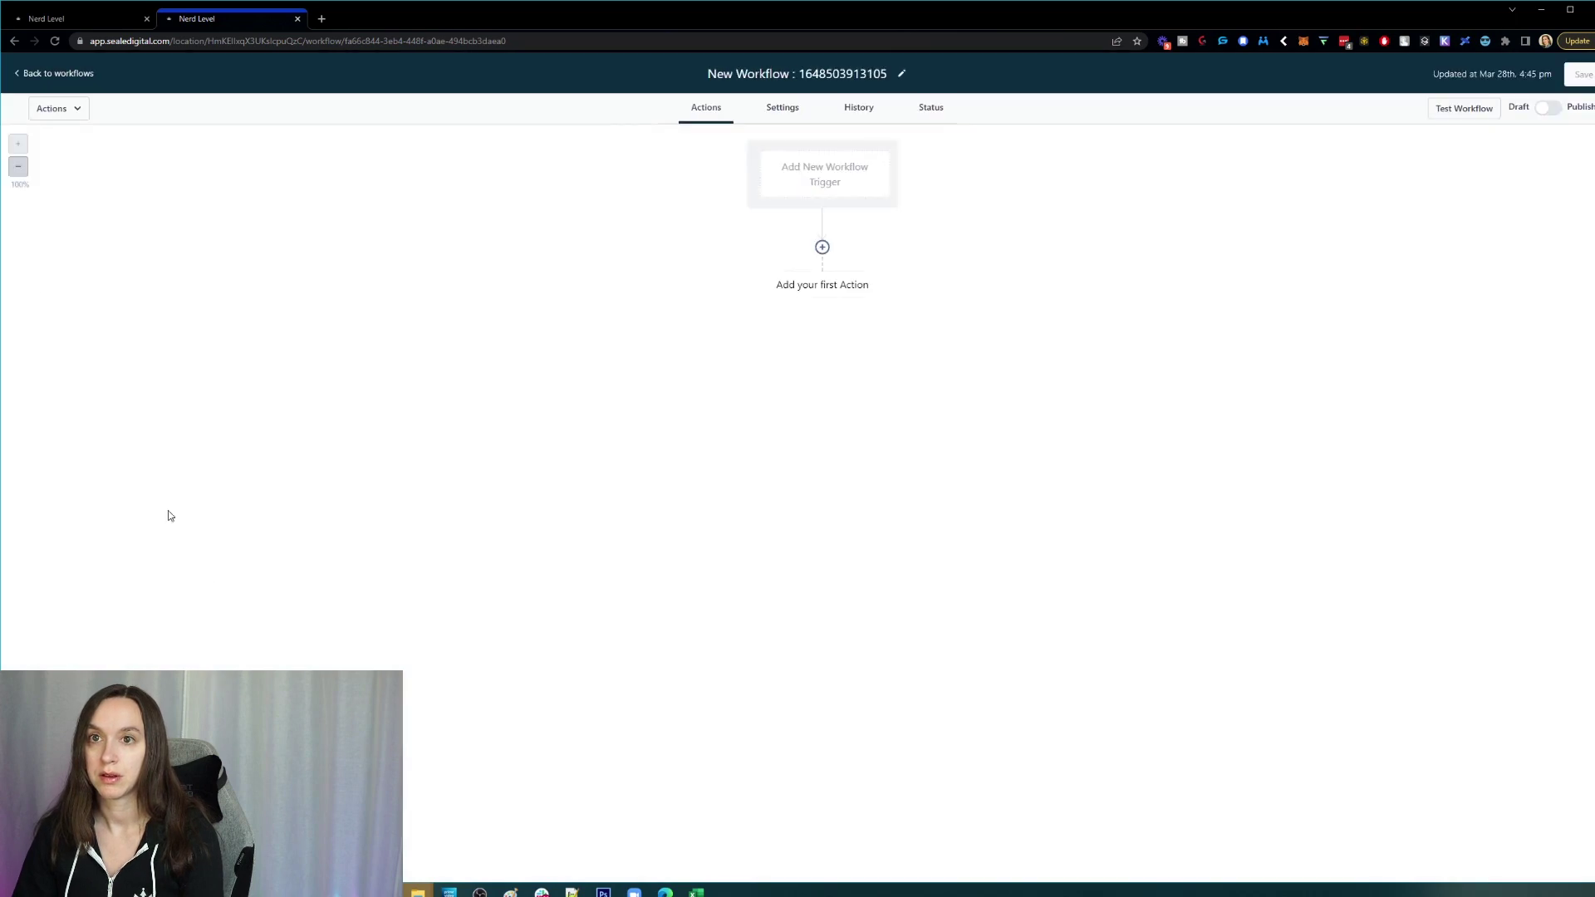
Create a 'not interested' tag in Settings > Tags, then return to the workflow tab.
left_click(62, 73)
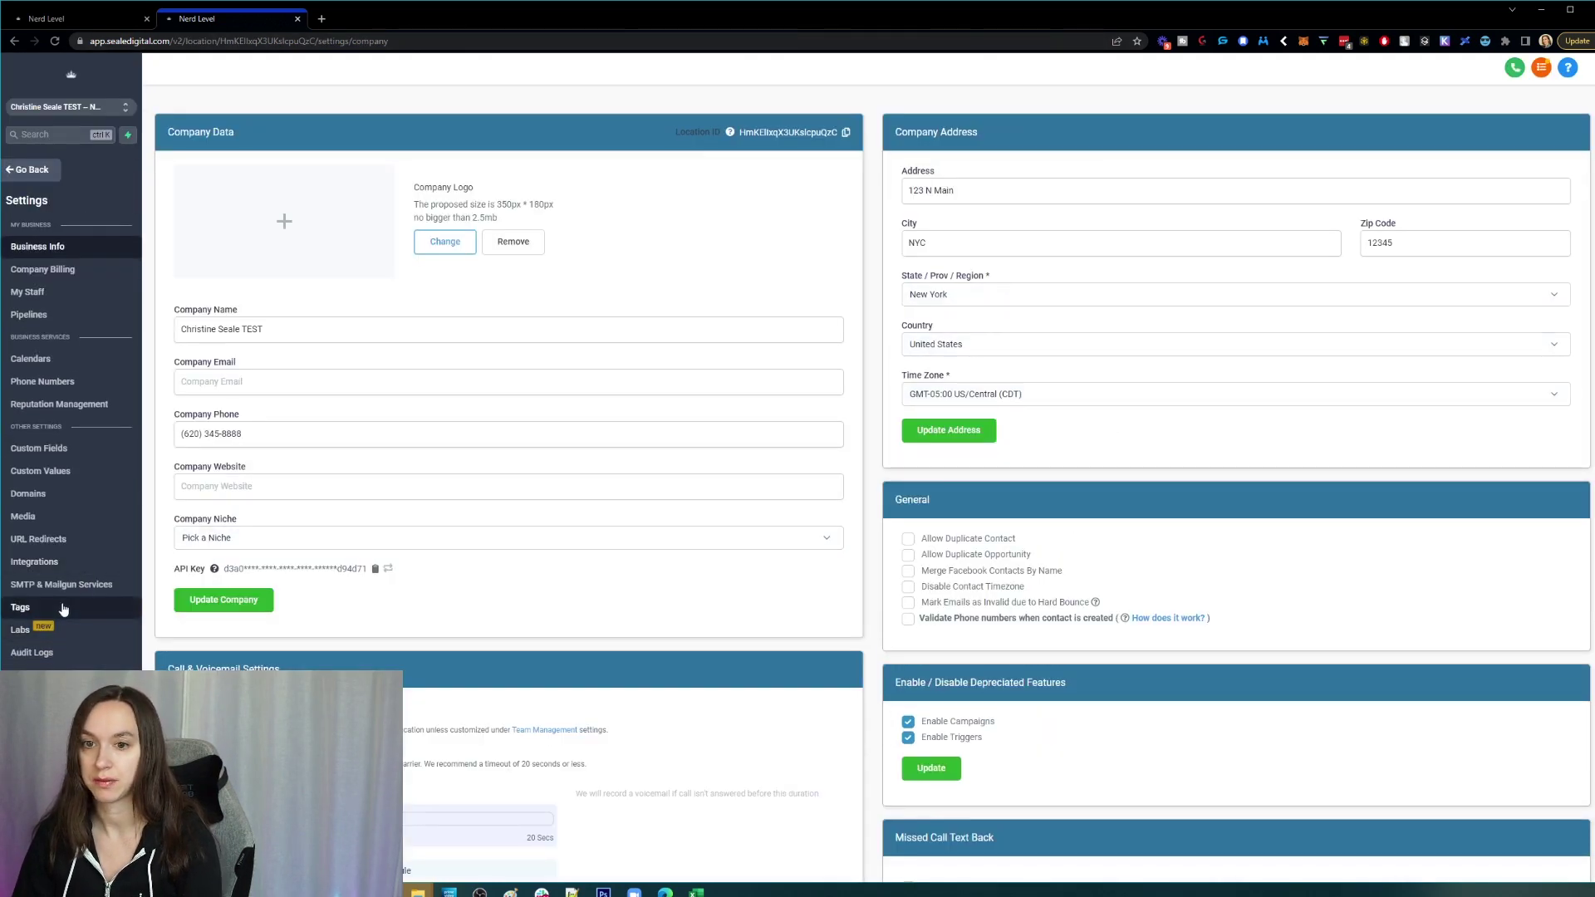
left_click(20, 606)
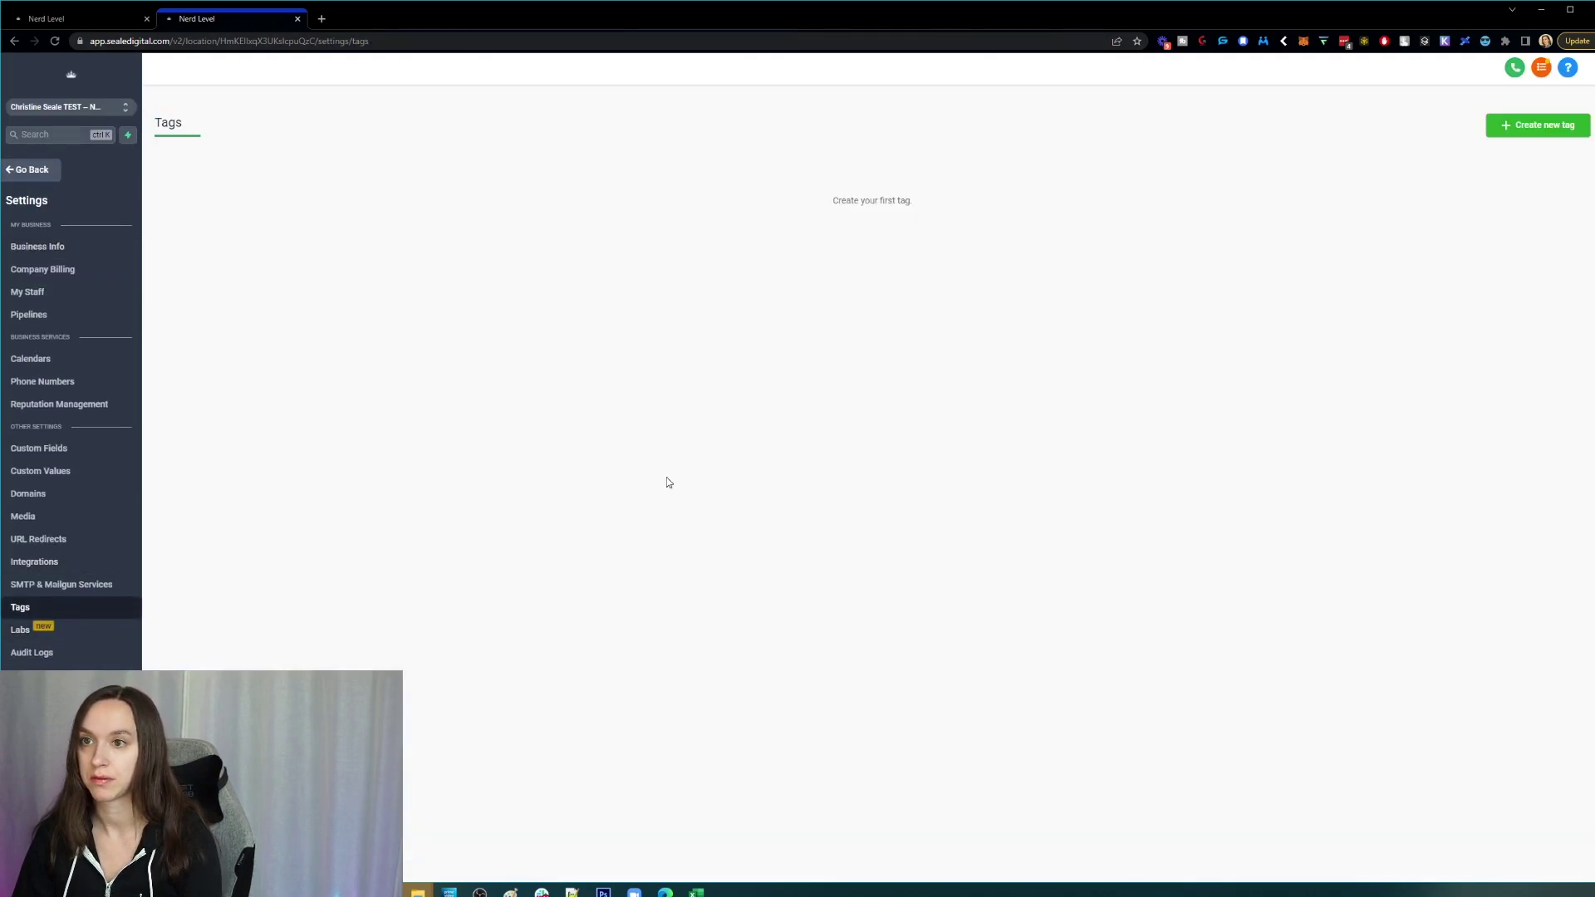
left_click(1535, 125)
left_click(663, 148)
type("not interested")
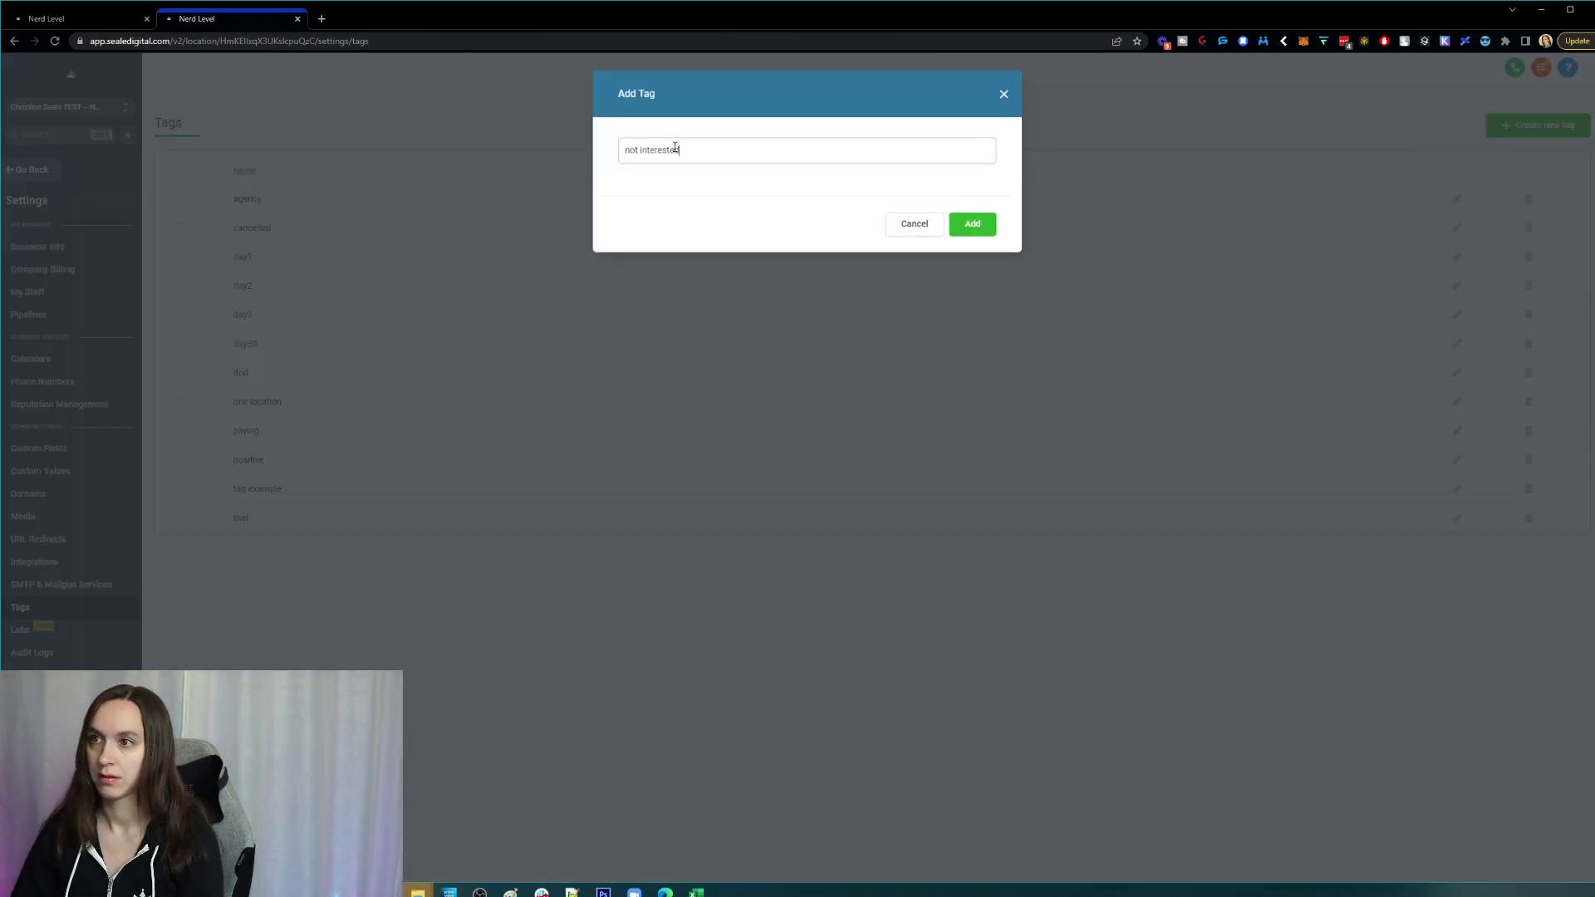
left_click(972, 222)
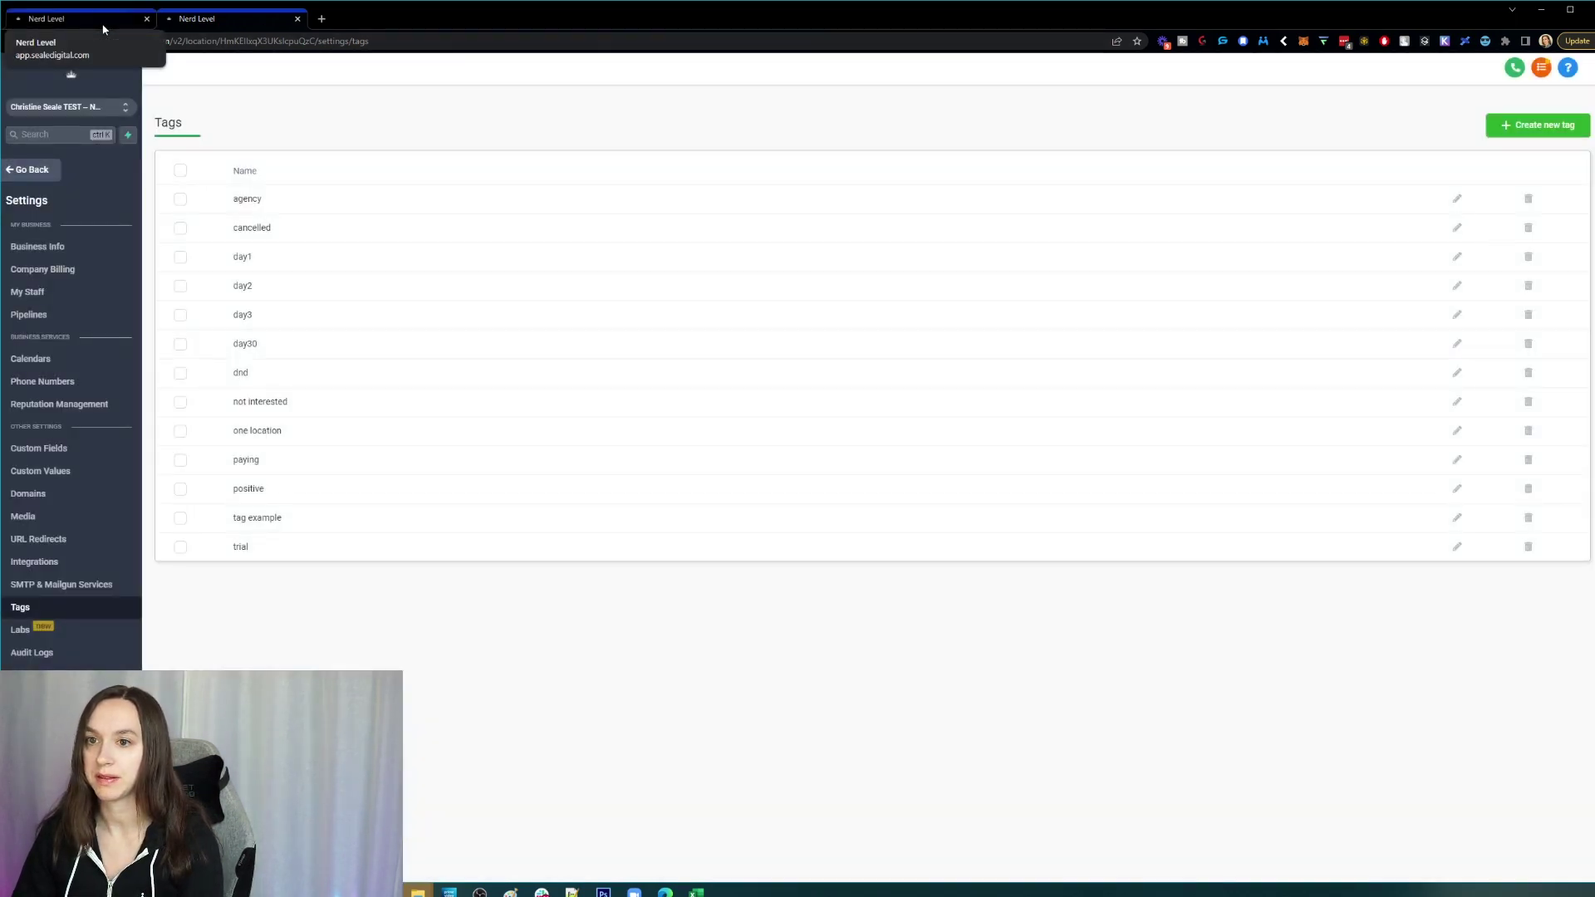
left_click(76, 17)
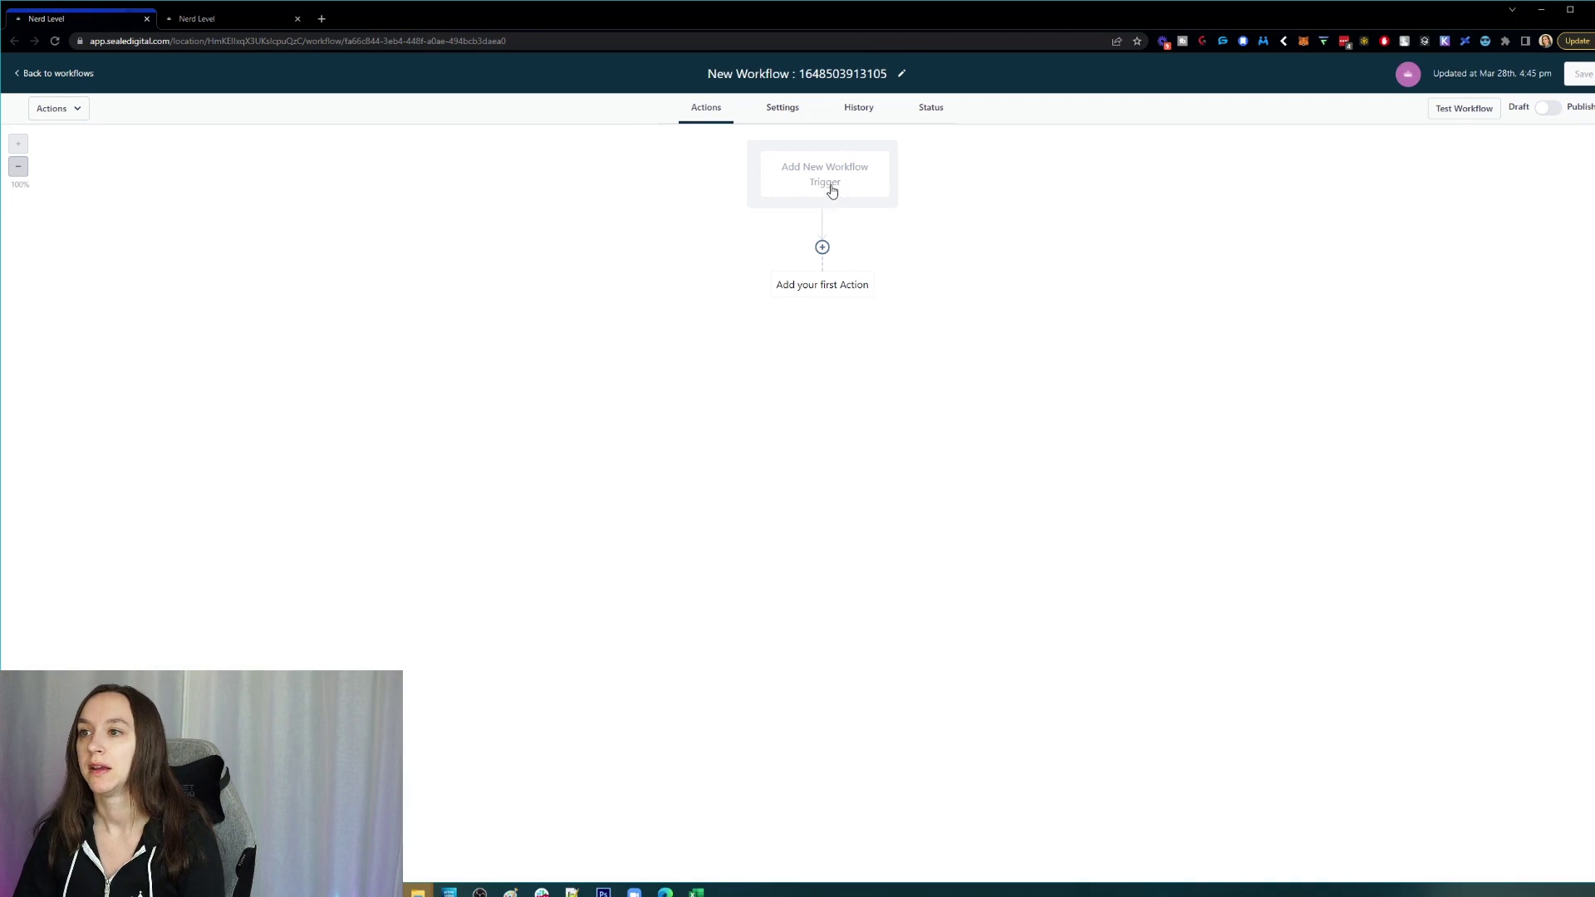
Add a Contact Tag trigger filtered on Tag Added = not interested and save it.
left_click(828, 187)
left_click(1301, 289)
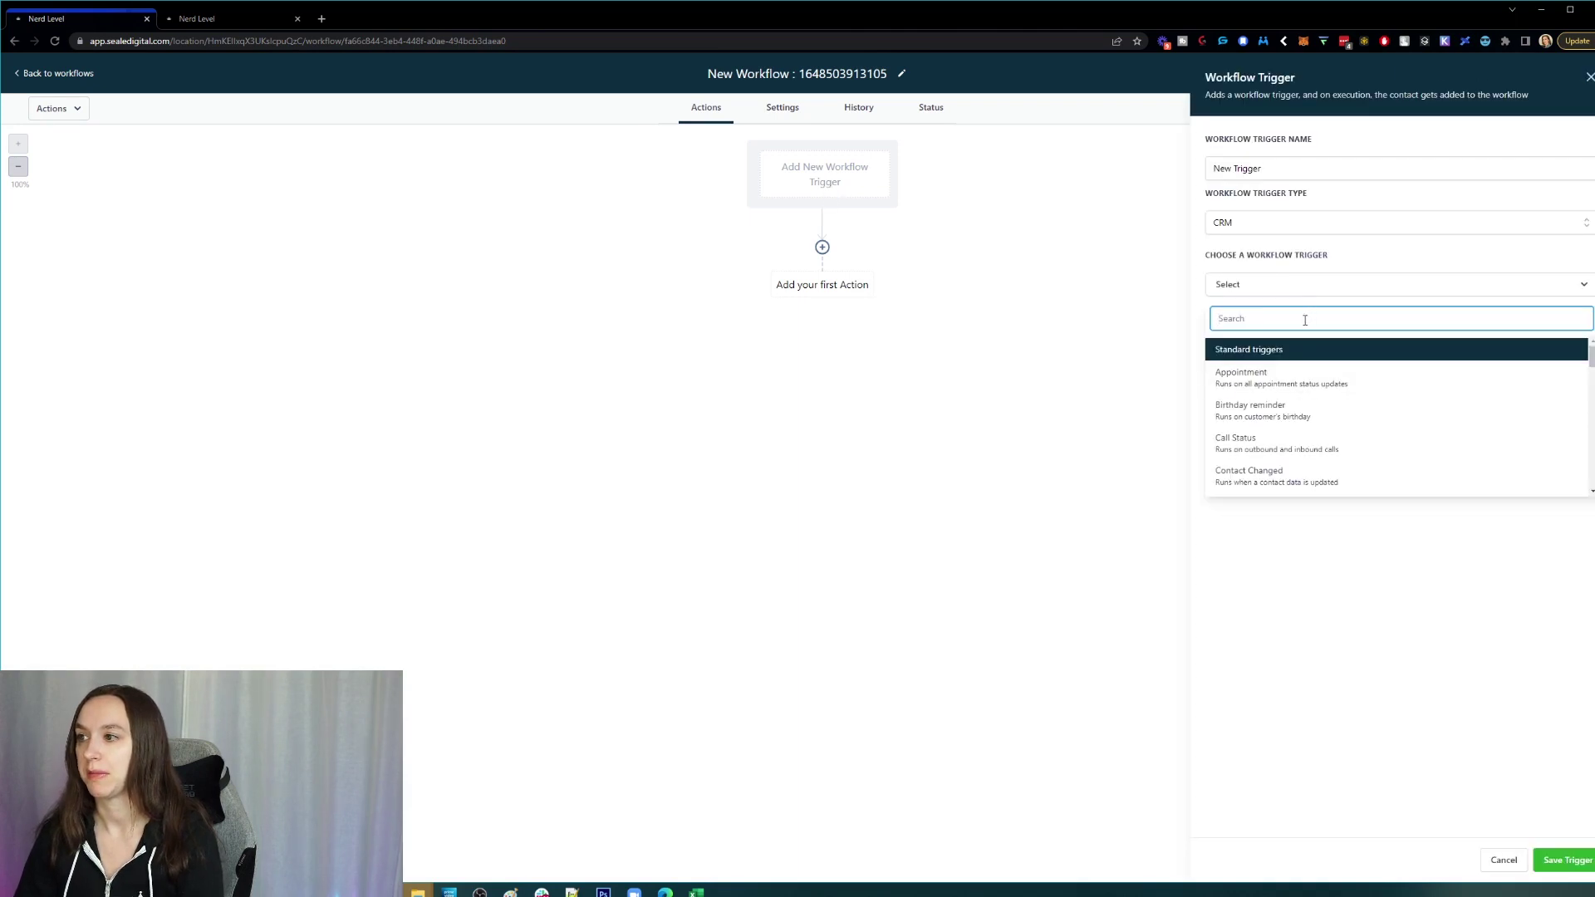
type("tag")
left_click(1271, 378)
left_click(1214, 327)
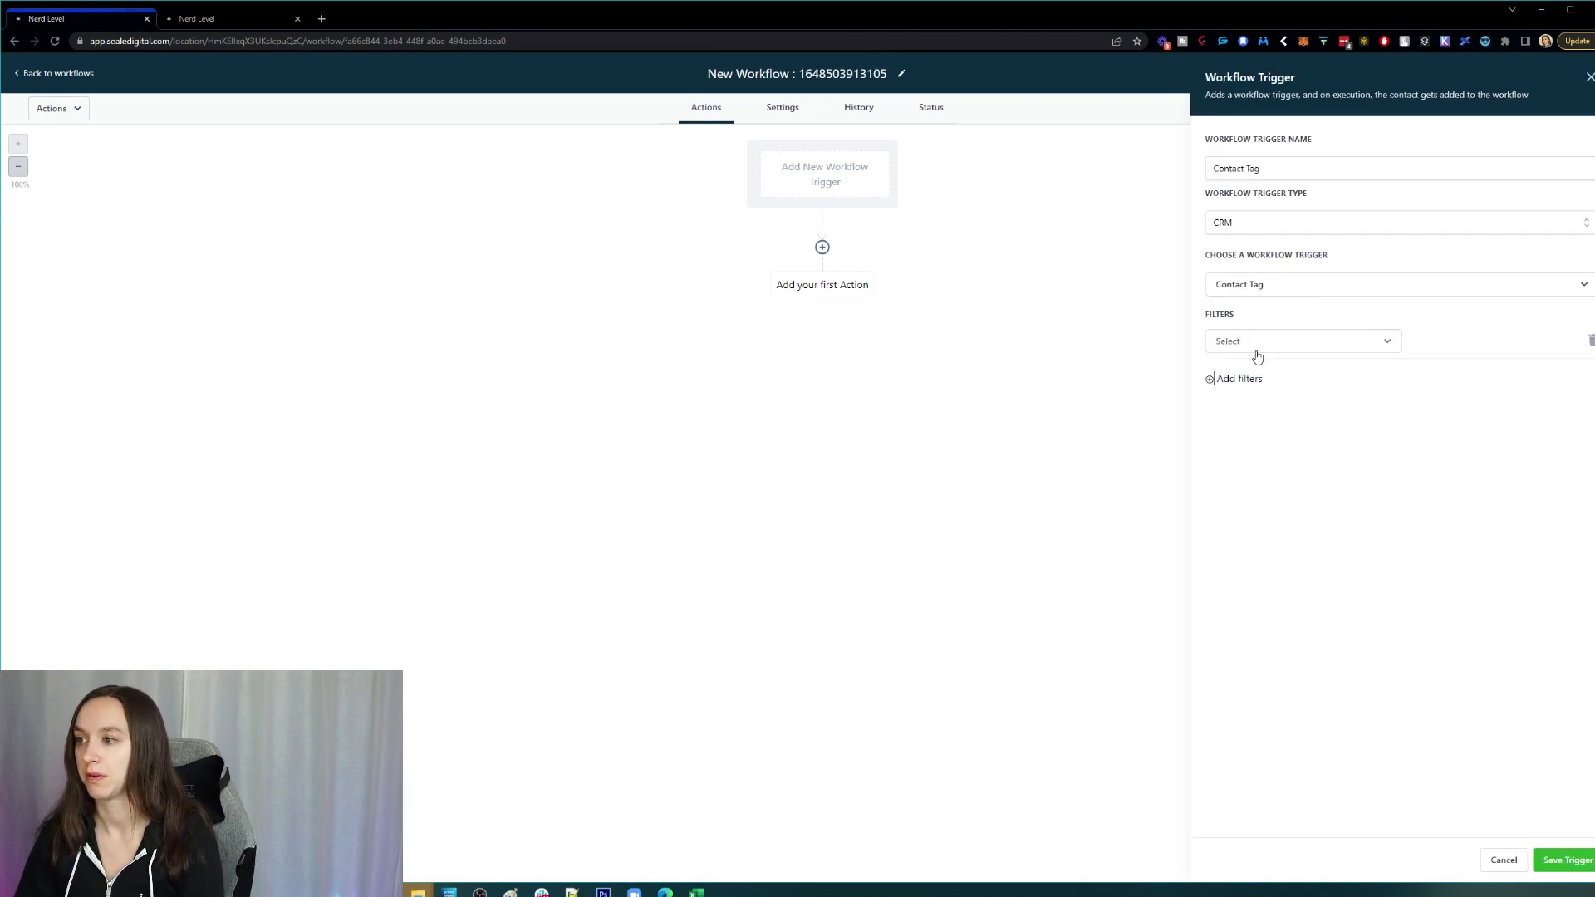
left_click(1256, 343)
left_click(1259, 424)
left_click(1471, 341)
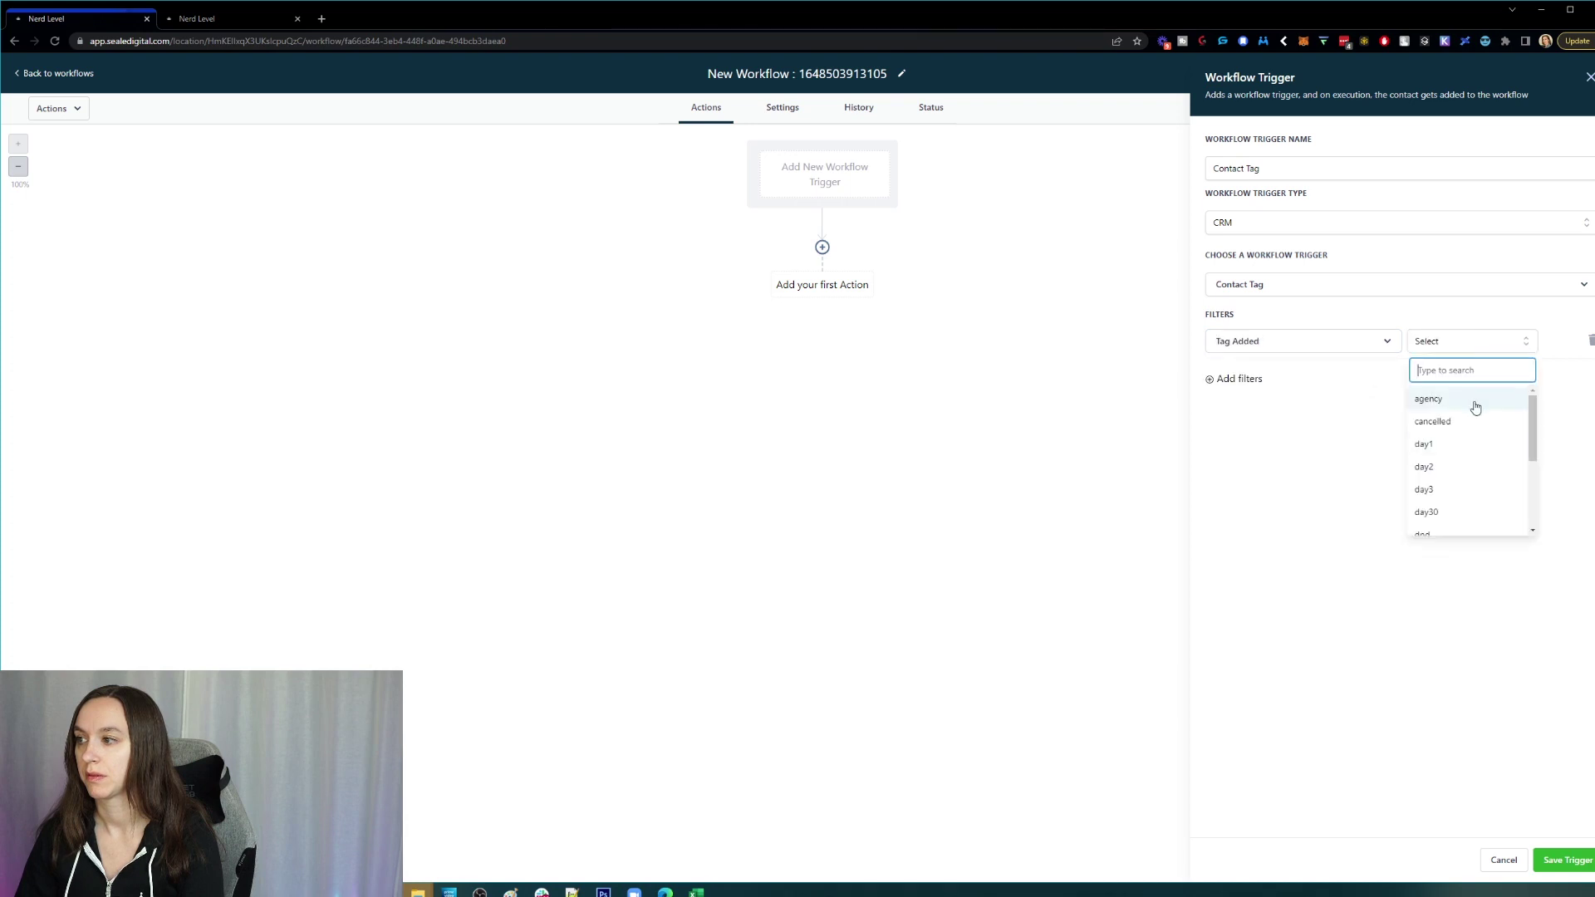
scroll(1471, 449, "down", 3)
left_click(1471, 449)
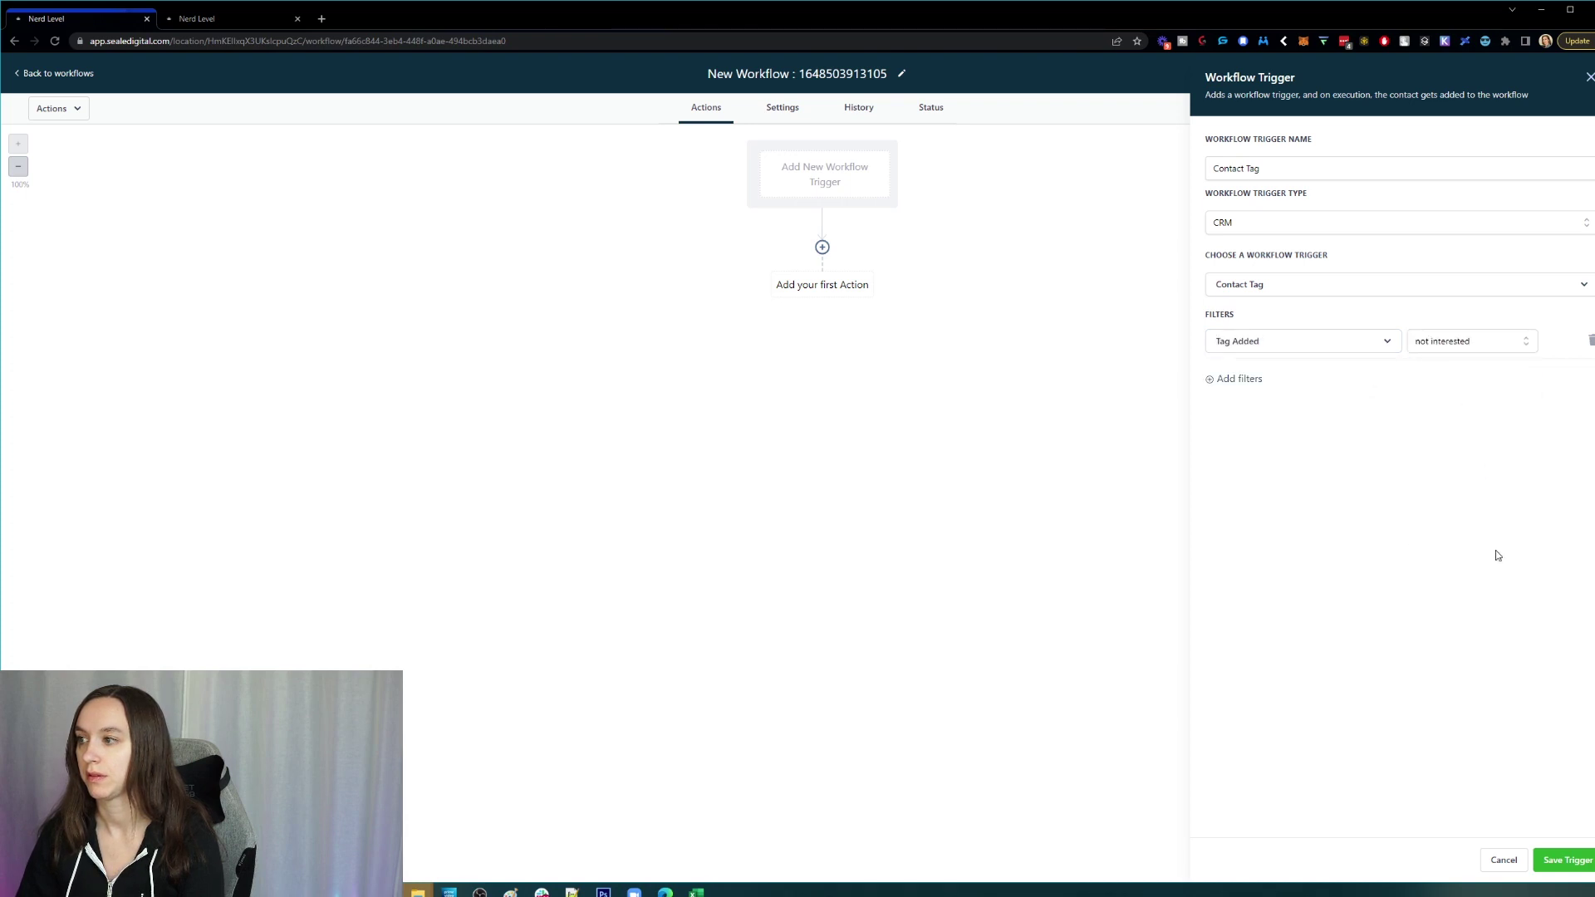
left_click(1564, 860)
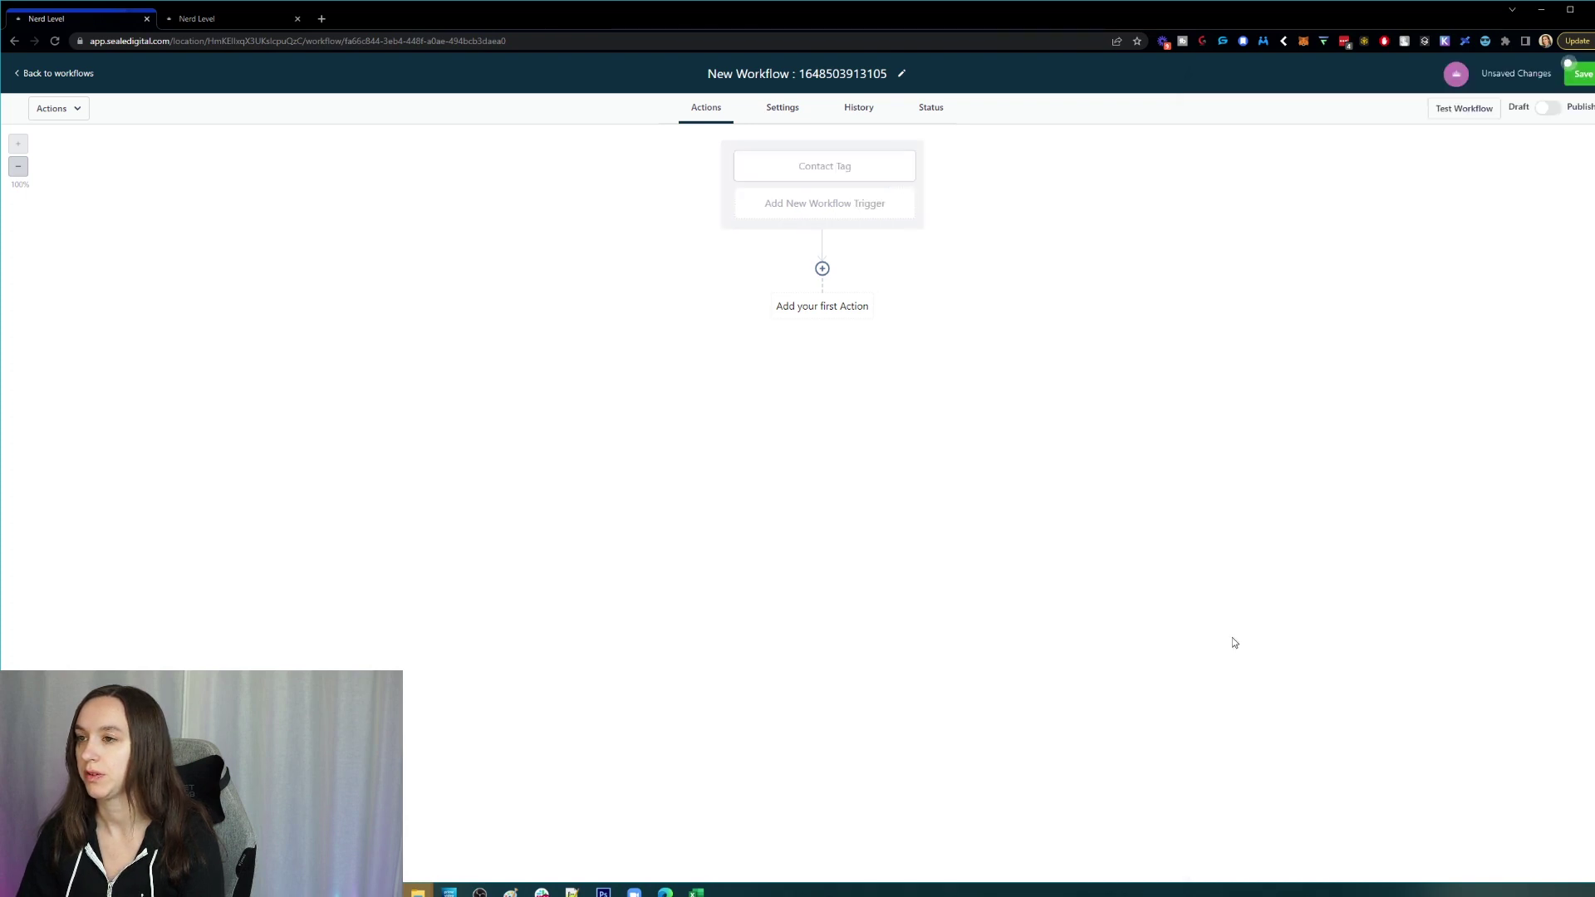
Add a Send Email action with subject and body 'Why aren't you interested?' and save it.
left_click(824, 308)
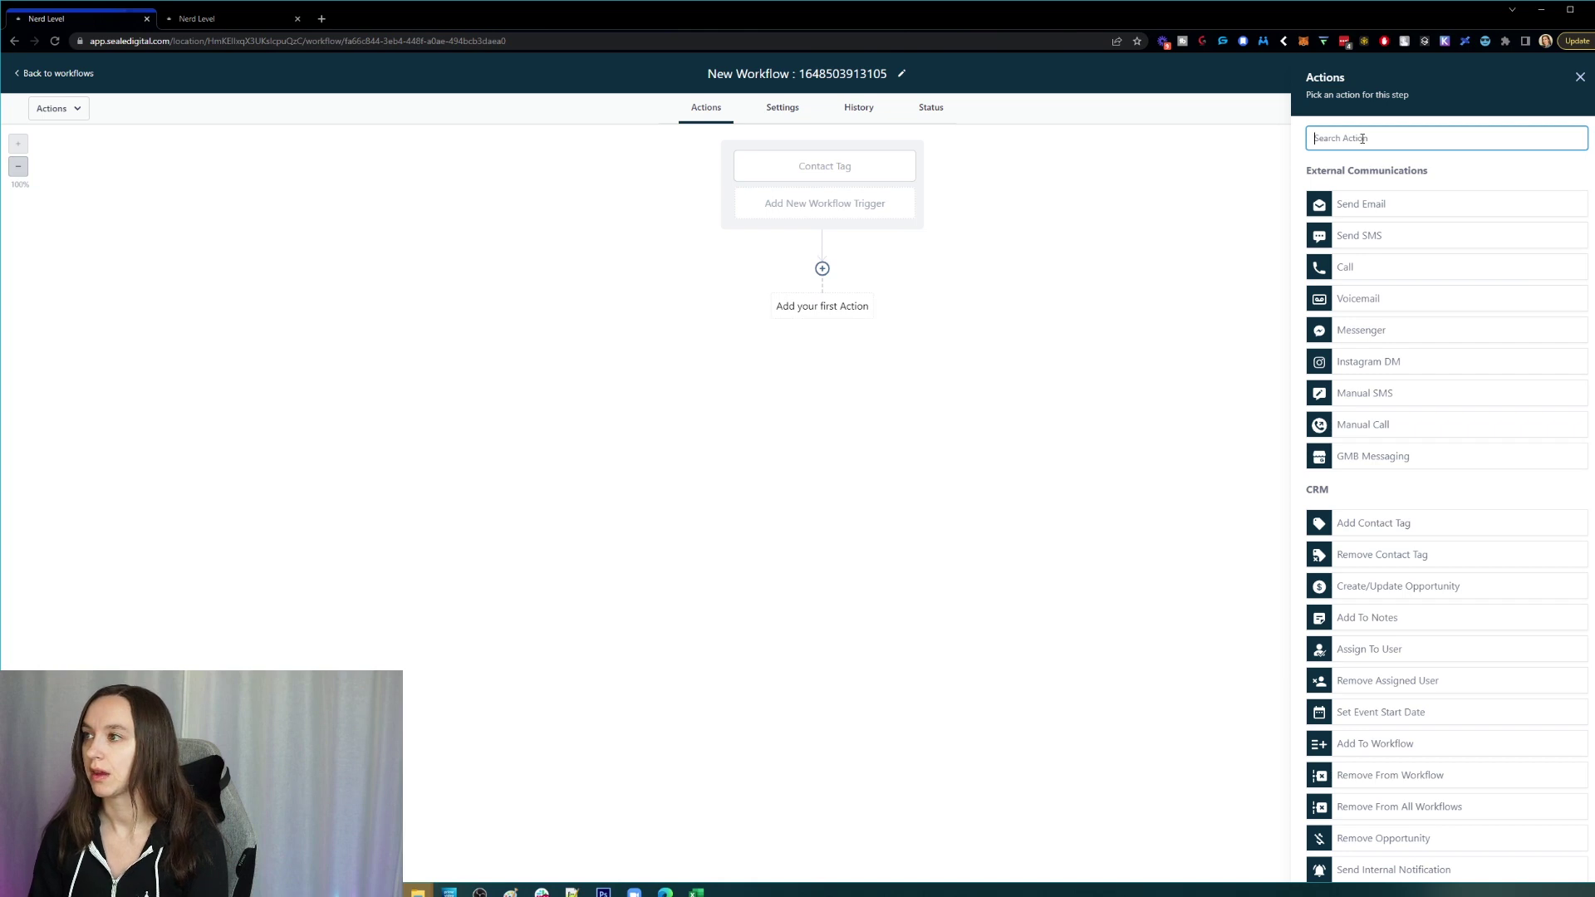
left_click(1380, 204)
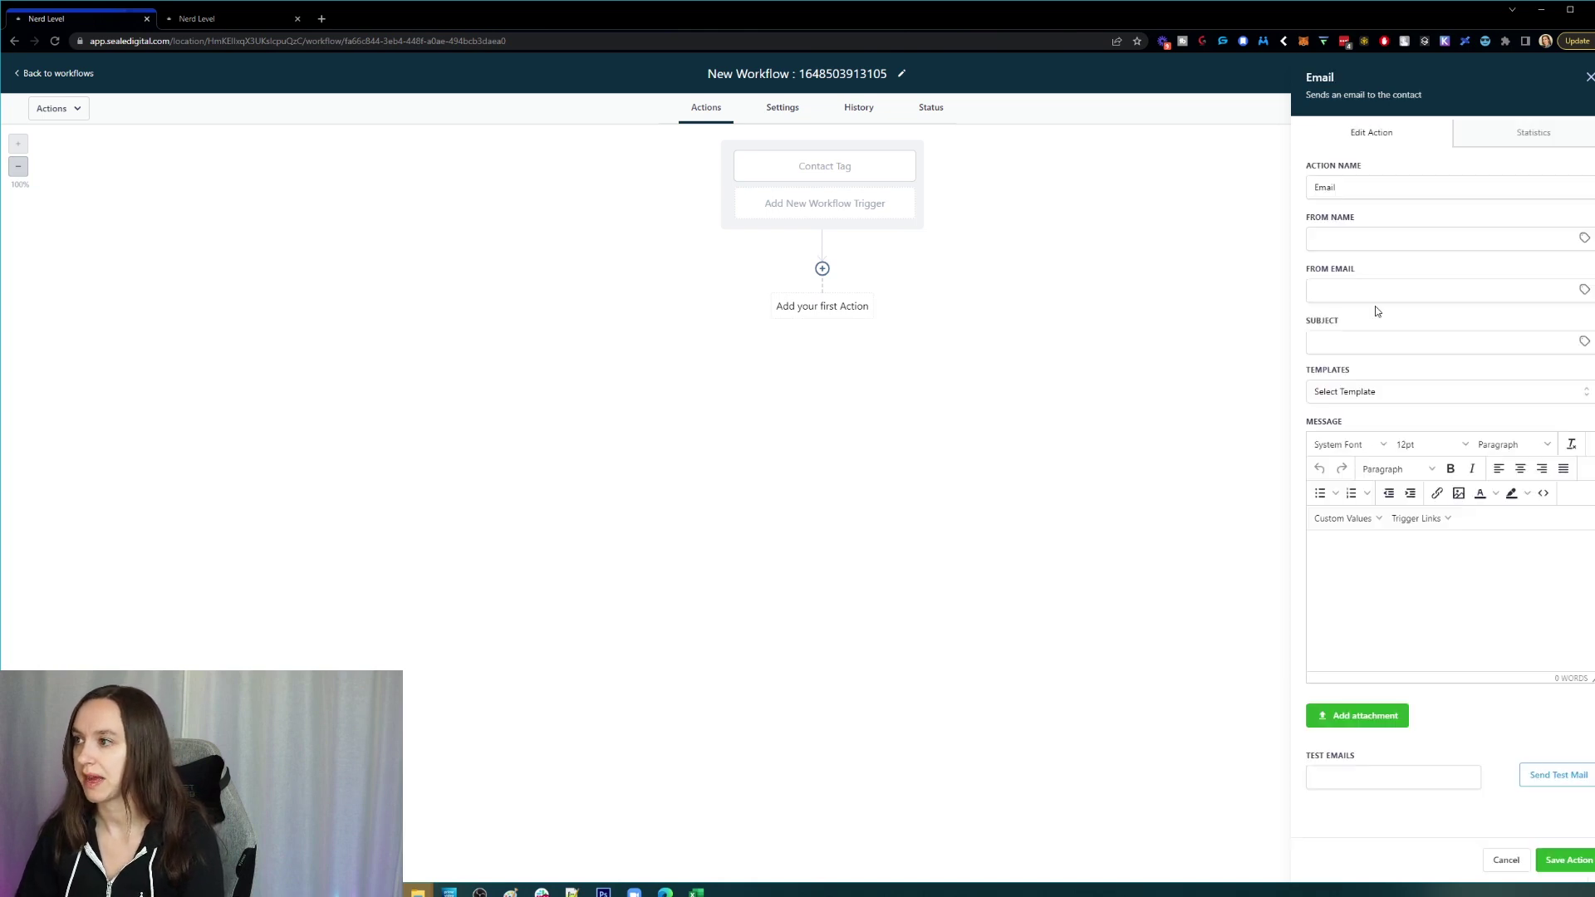
left_click(1370, 344)
type("Why aren't you interest")
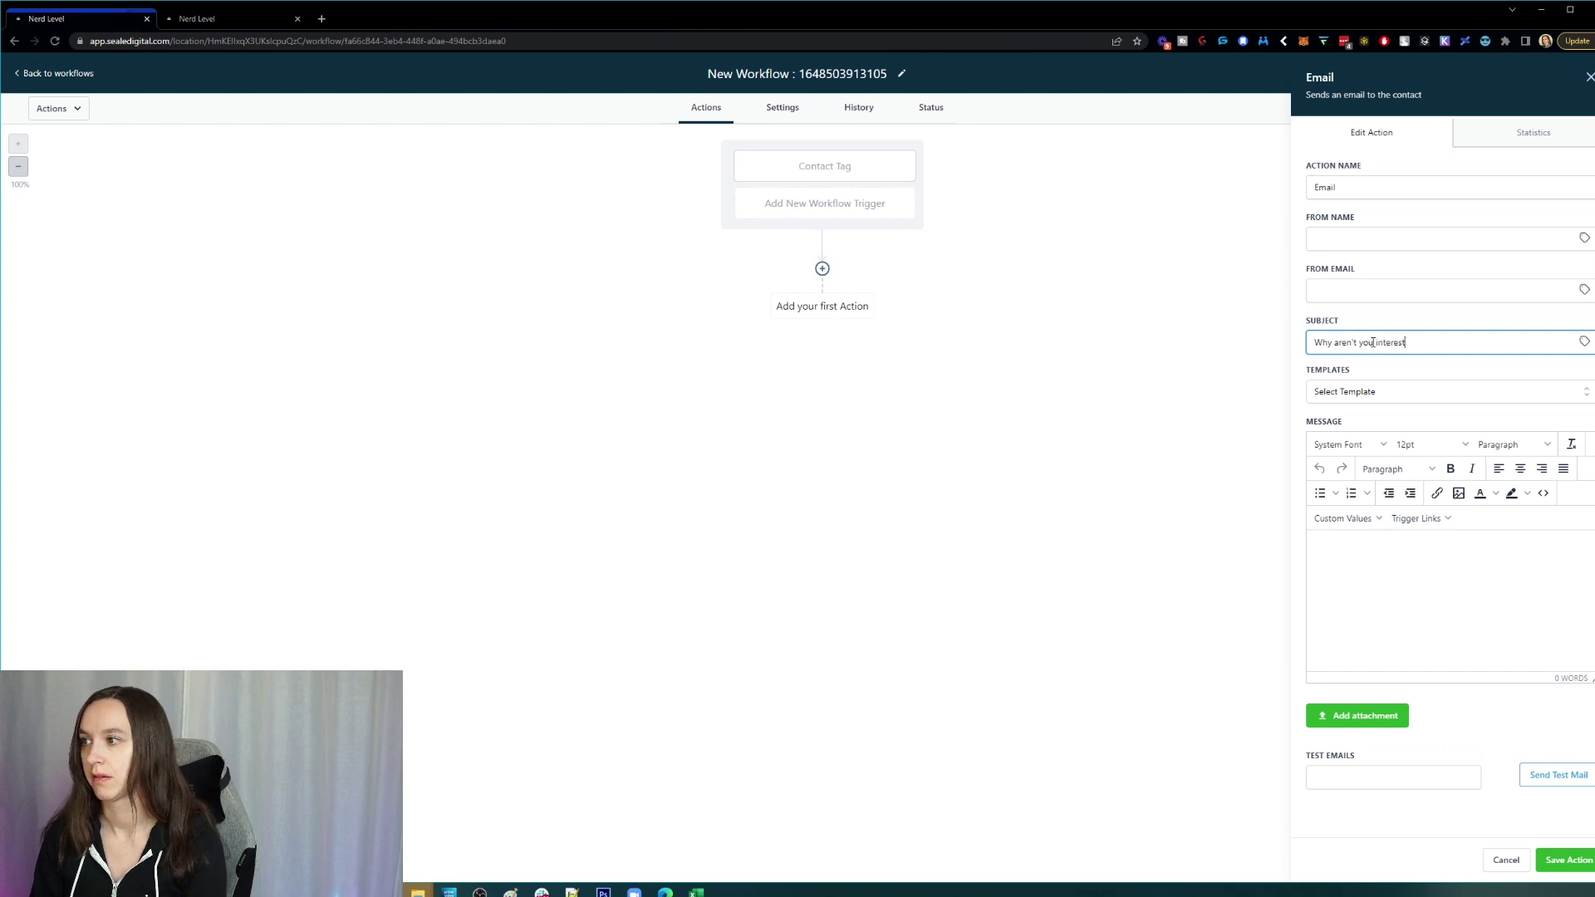
type("ed?")
key("ctrl+a")
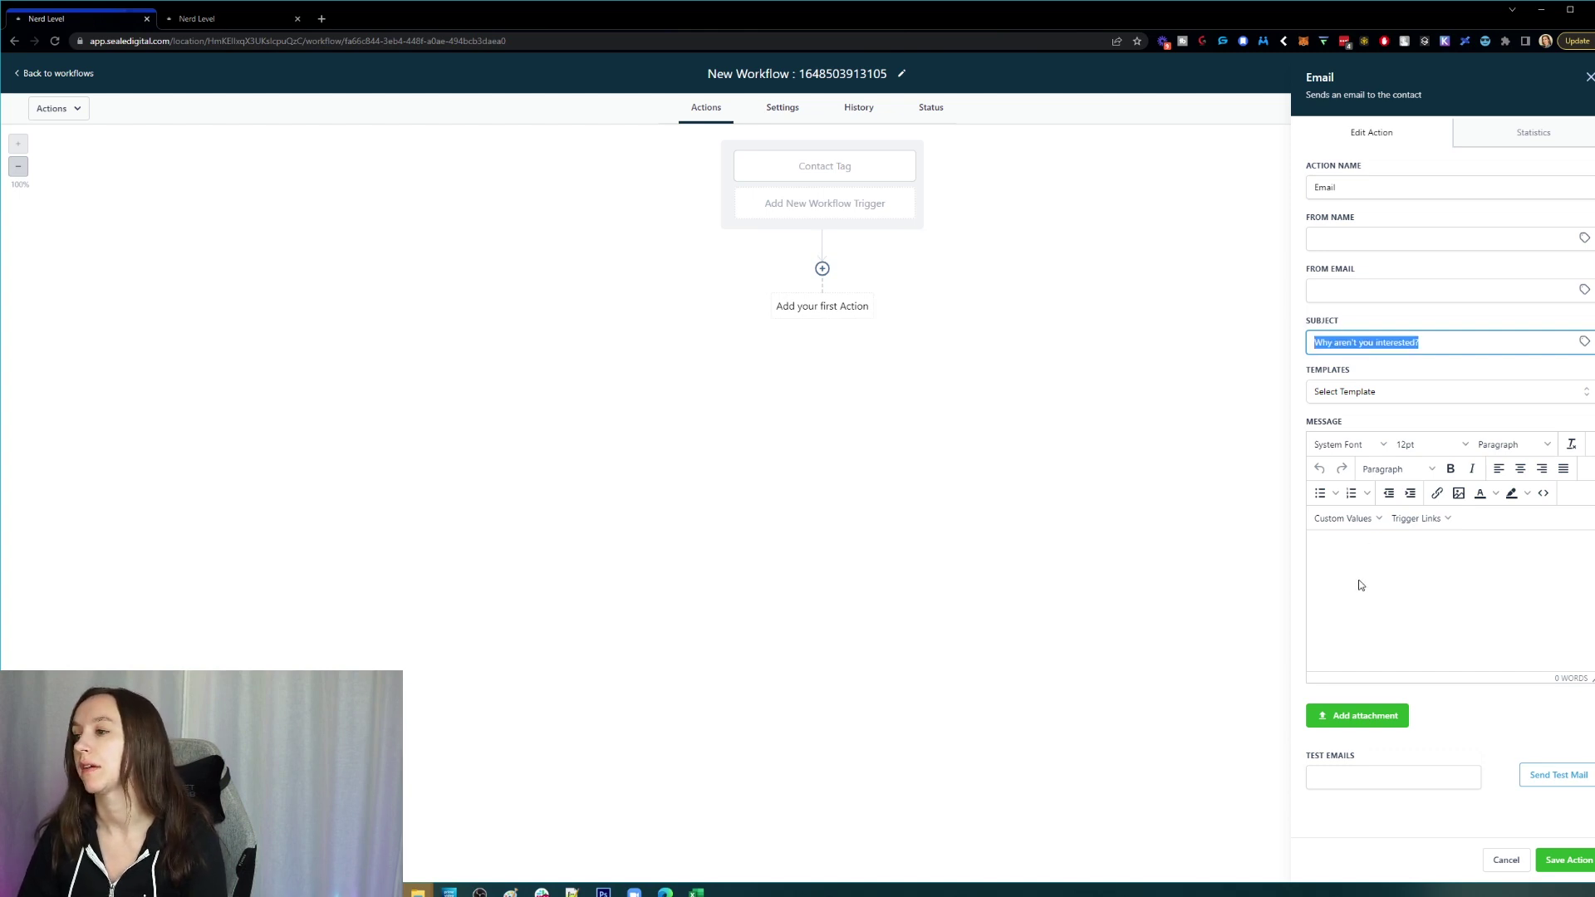
key("ctrl+c")
left_click(1360, 585)
key("ctrl+v")
left_click(1567, 860)
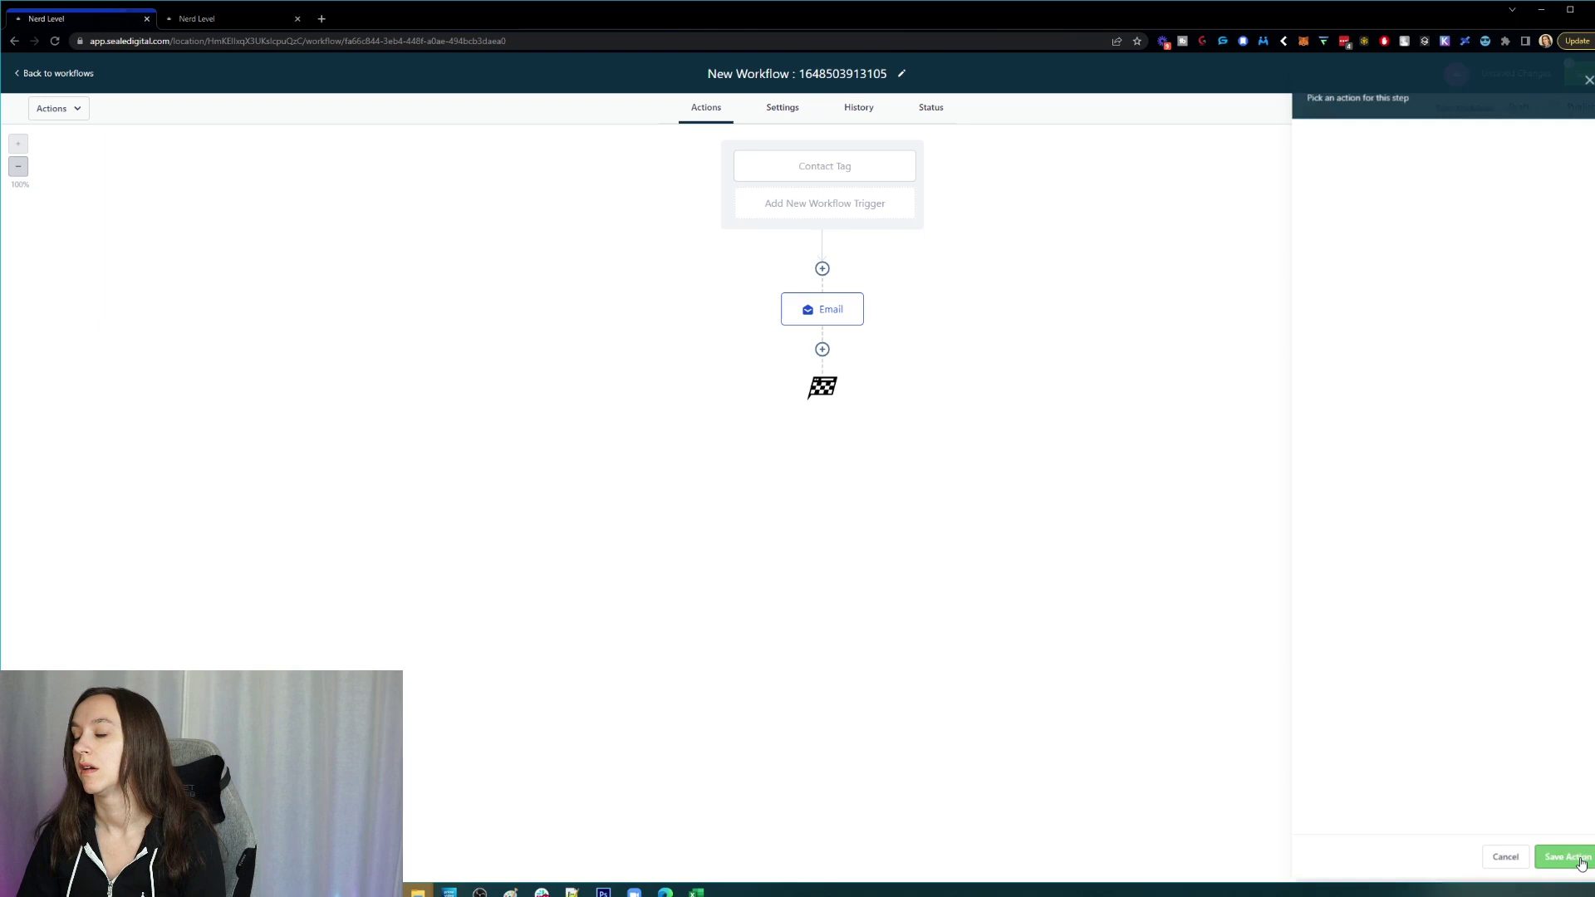
left_click(822, 353)
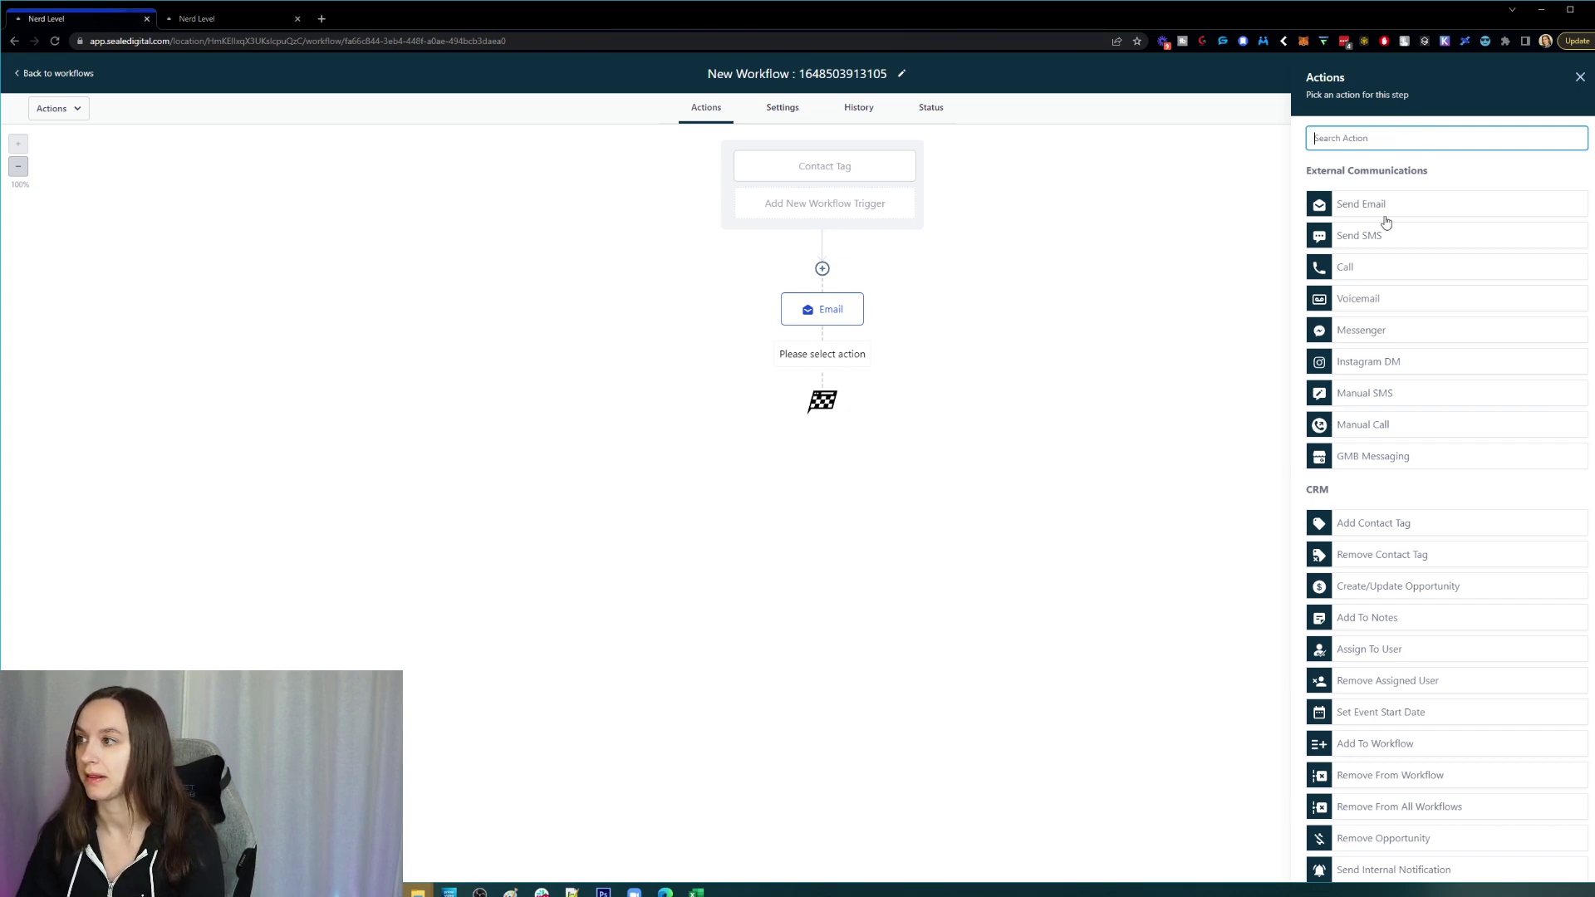
Add a Send SMS action, then save the workflow and switch it from Draft to Publish.
left_click(1358, 235)
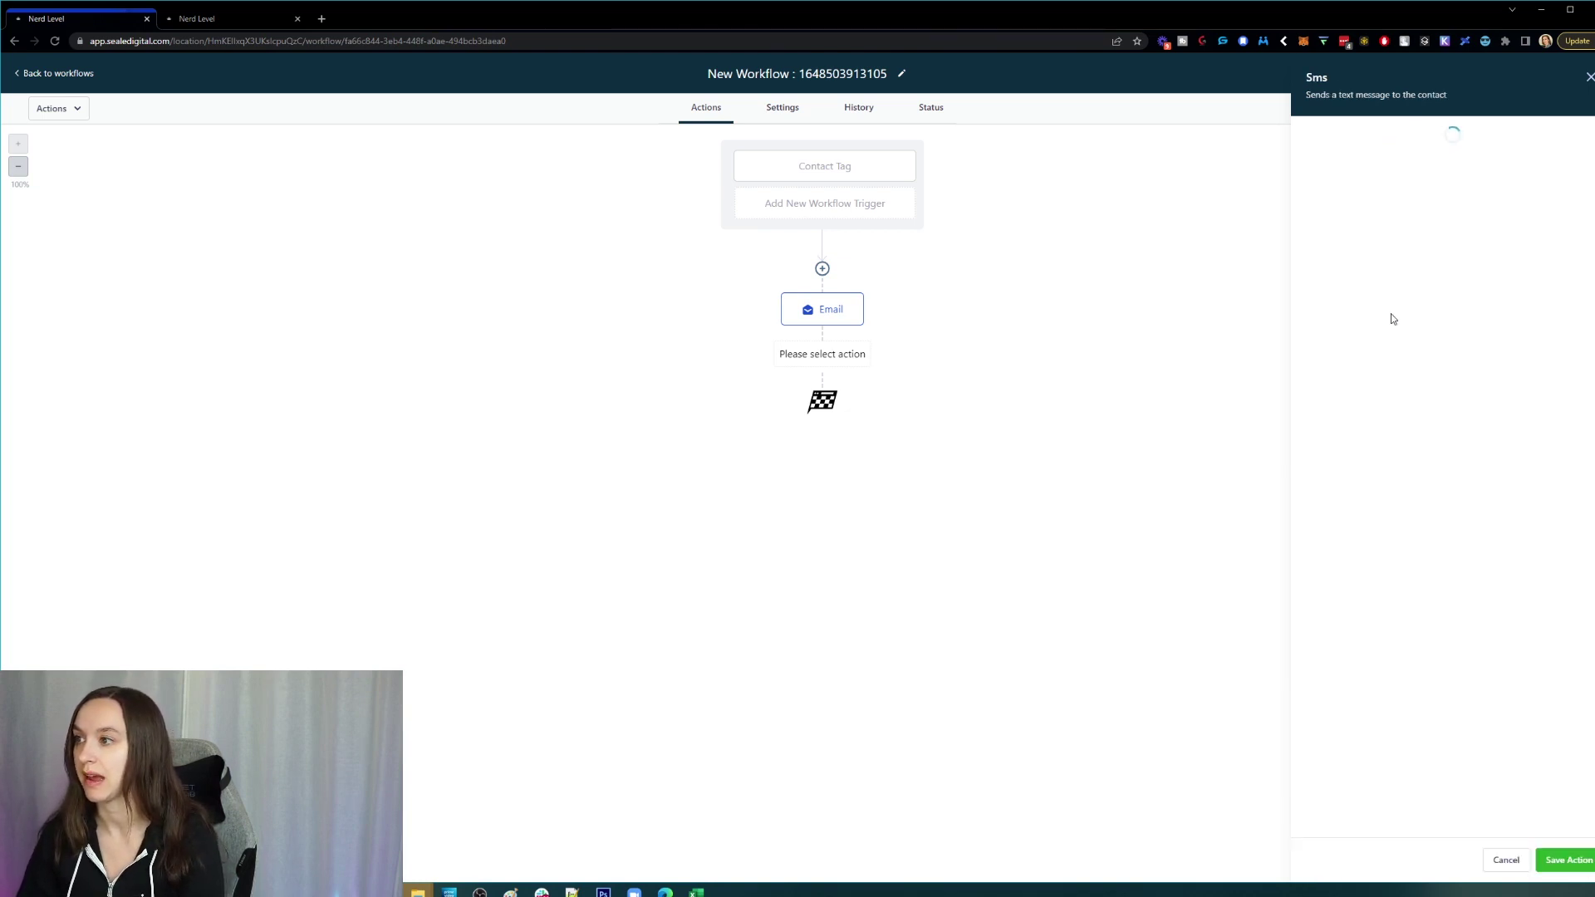
left_click(1567, 859)
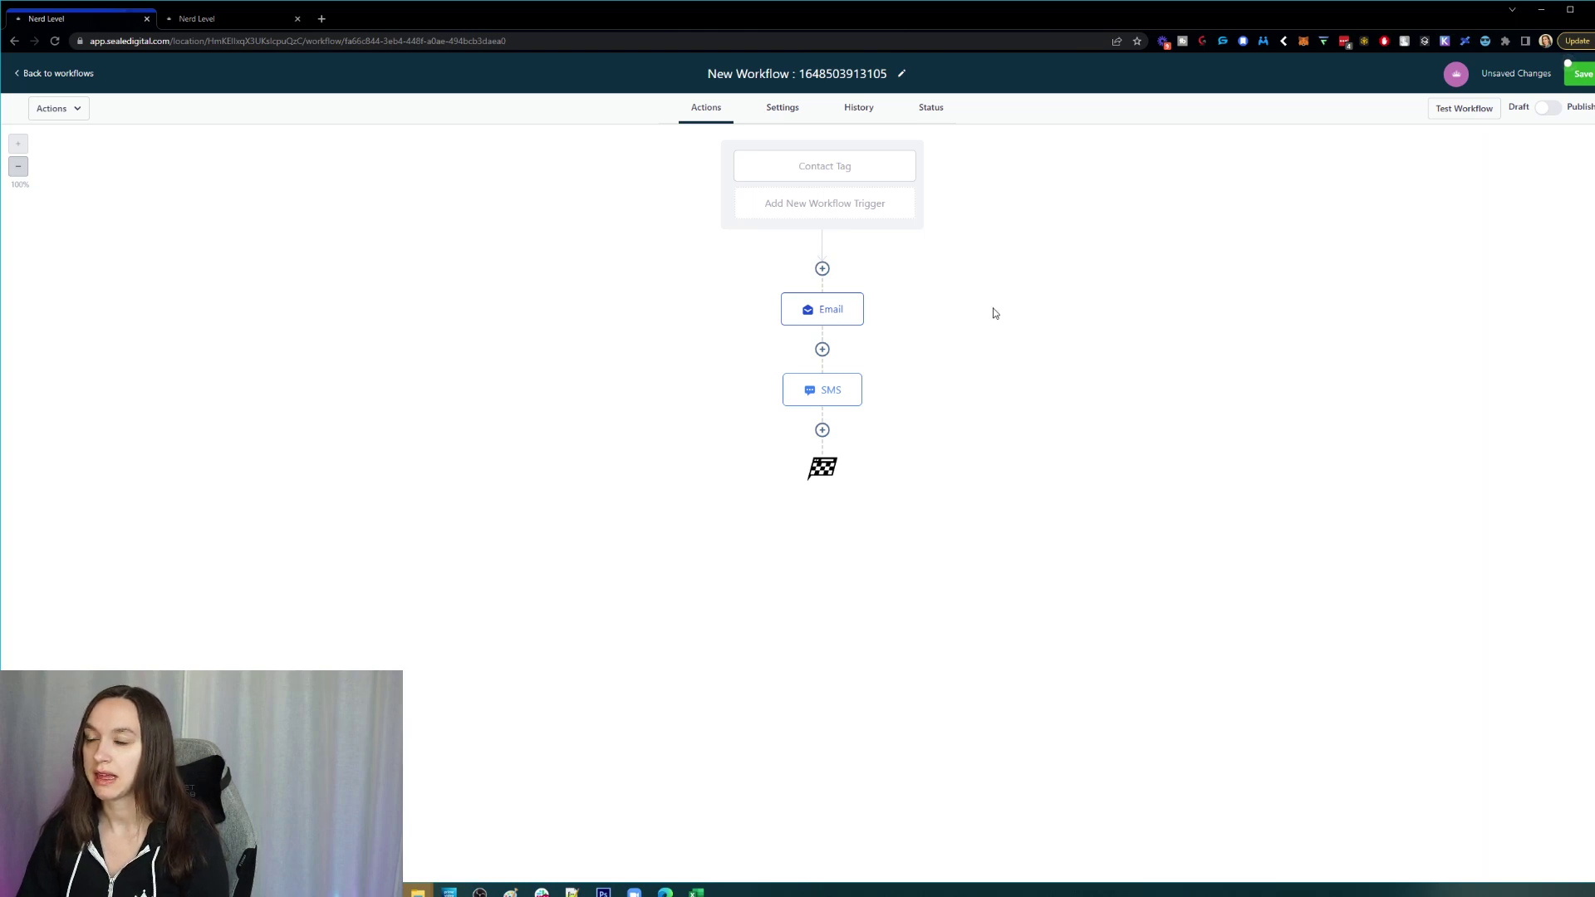
left_click(1581, 72)
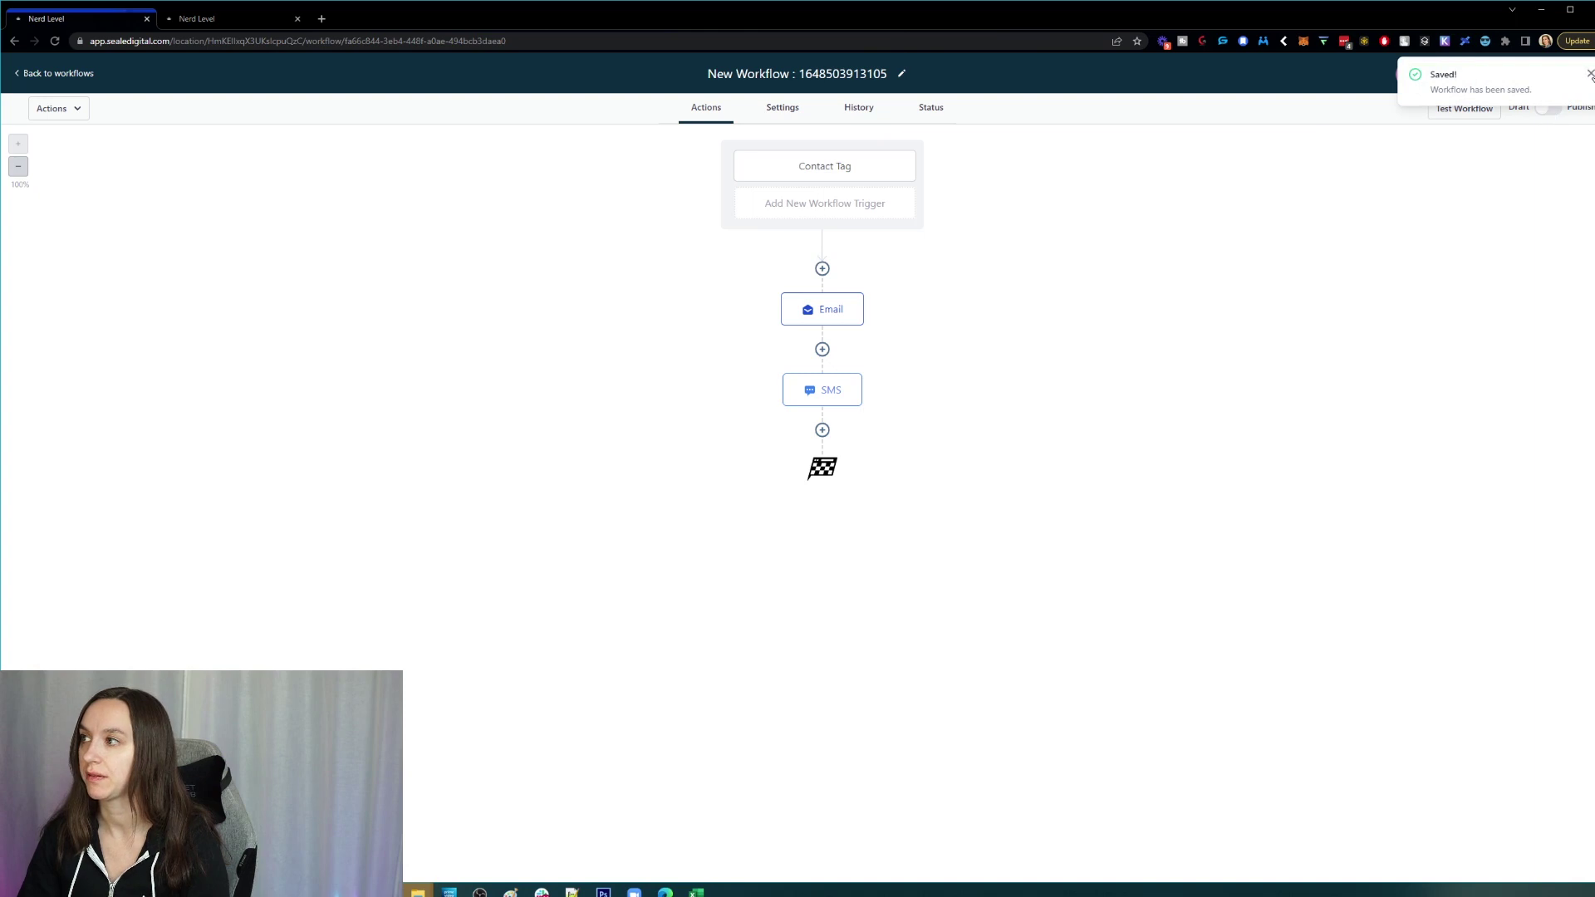
left_click(1591, 76)
left_click(1550, 108)
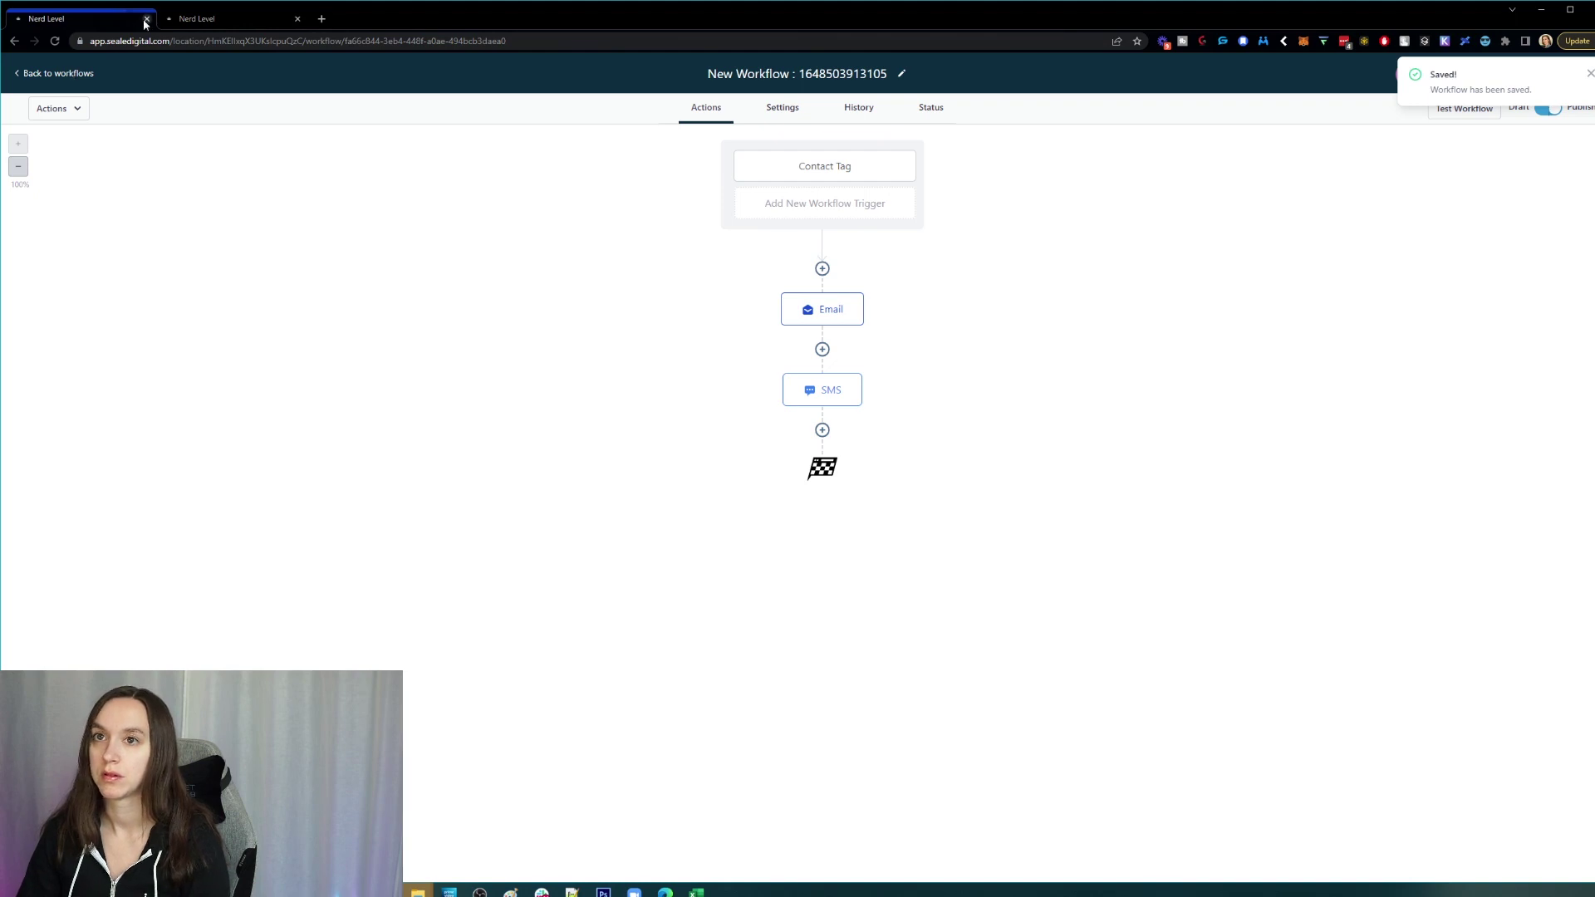
Check the Tags settings and the workflow's not interested trigger, then return to the Contacts list.
left_click(213, 18)
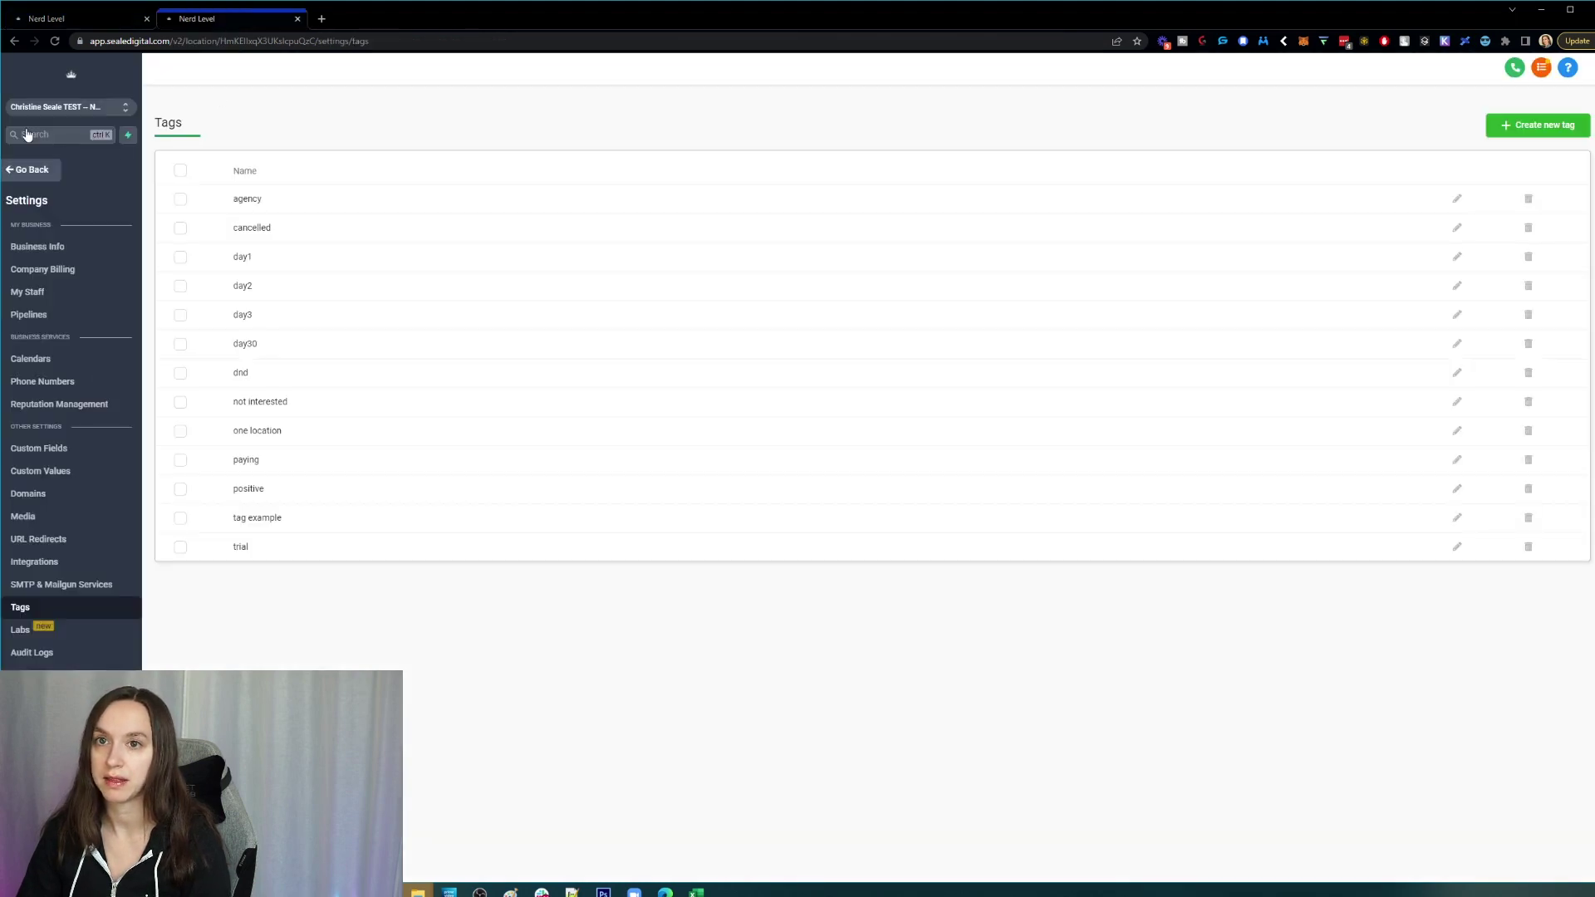
left_click(32, 170)
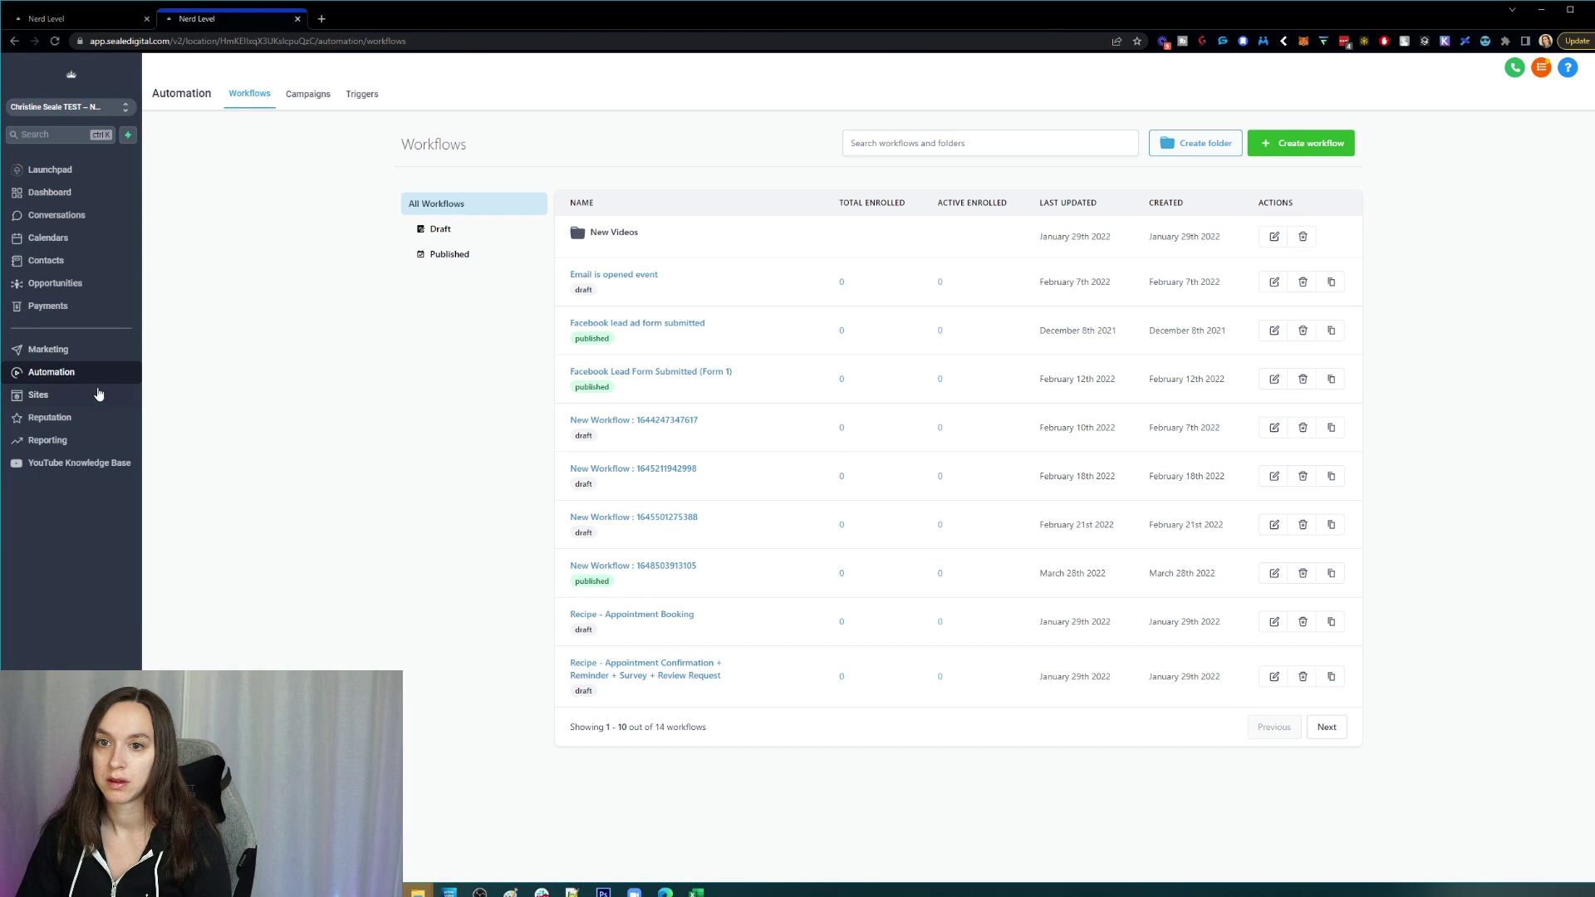
left_click(50, 260)
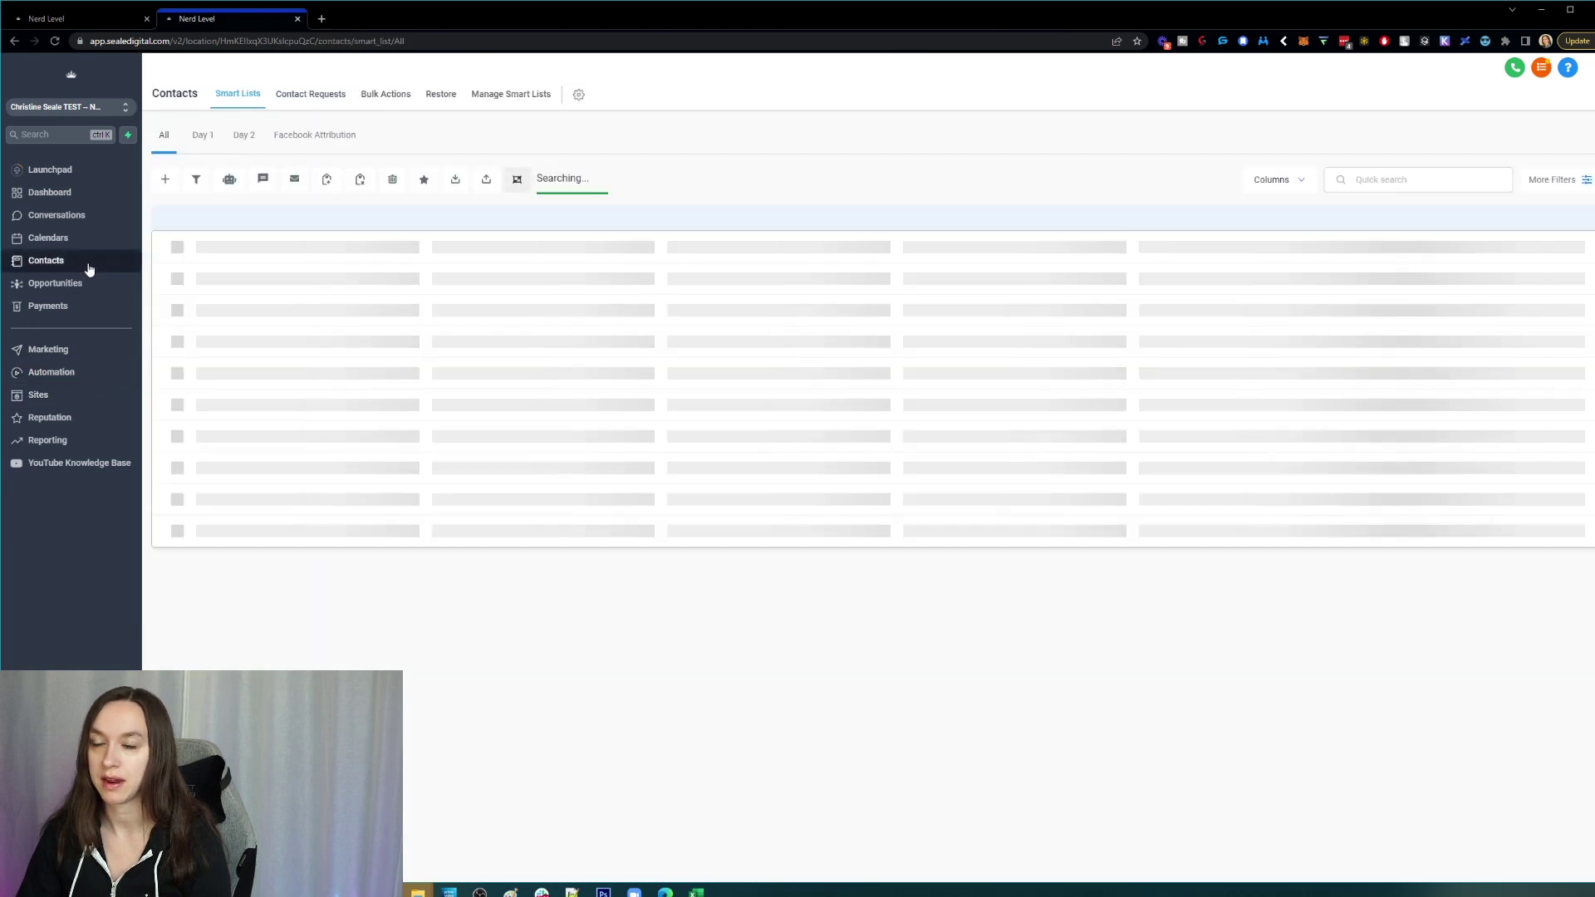
left_click(75, 17)
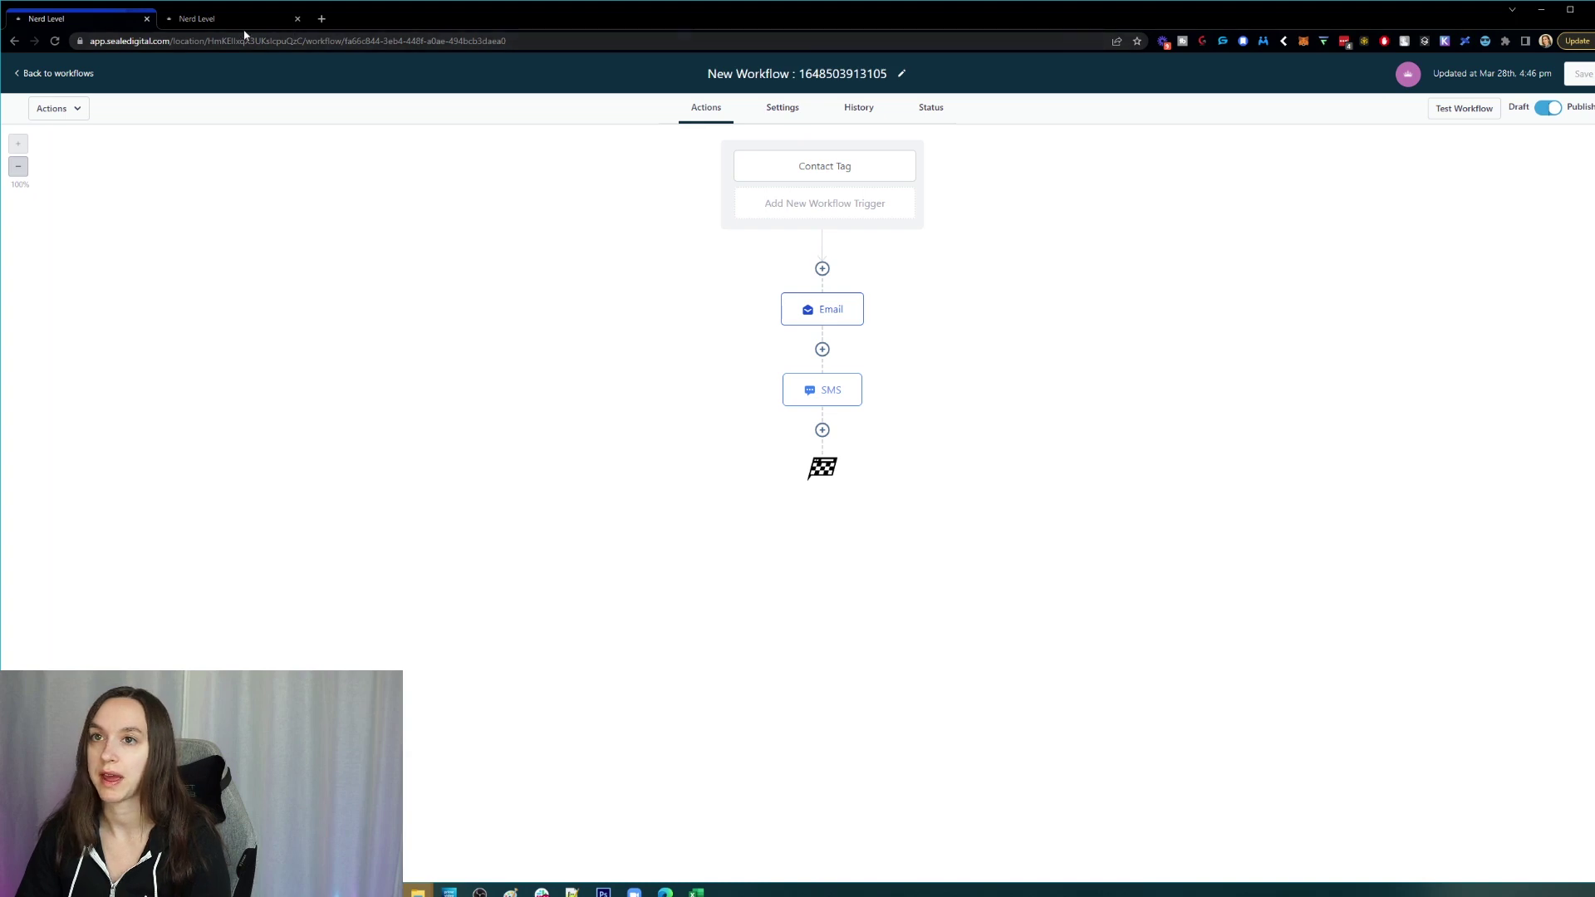
left_click(808, 167)
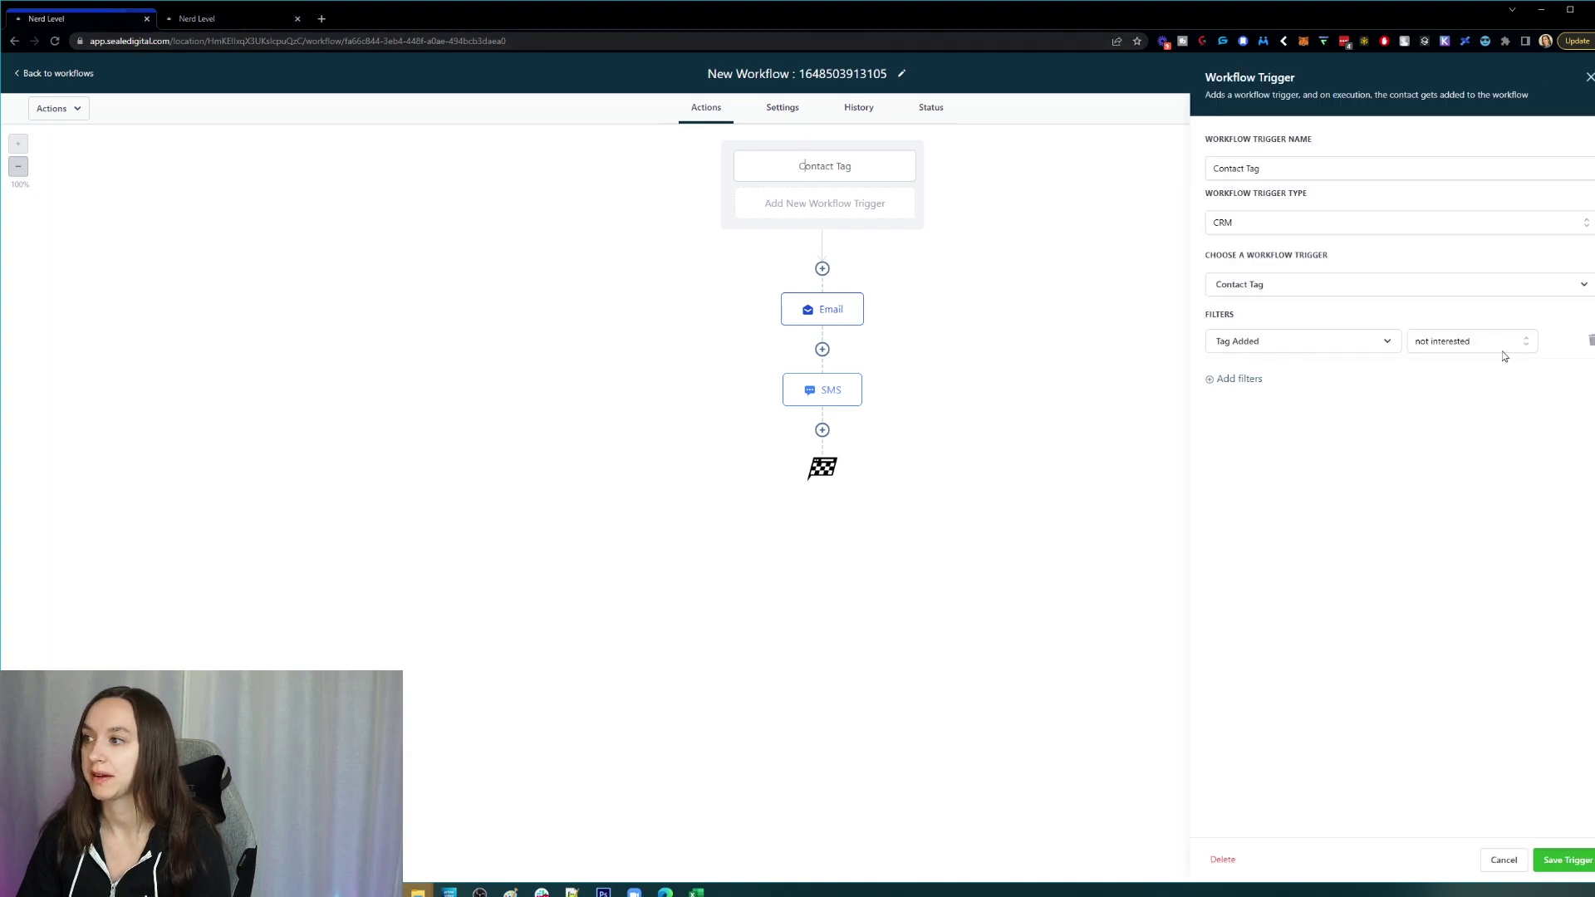
left_click(240, 19)
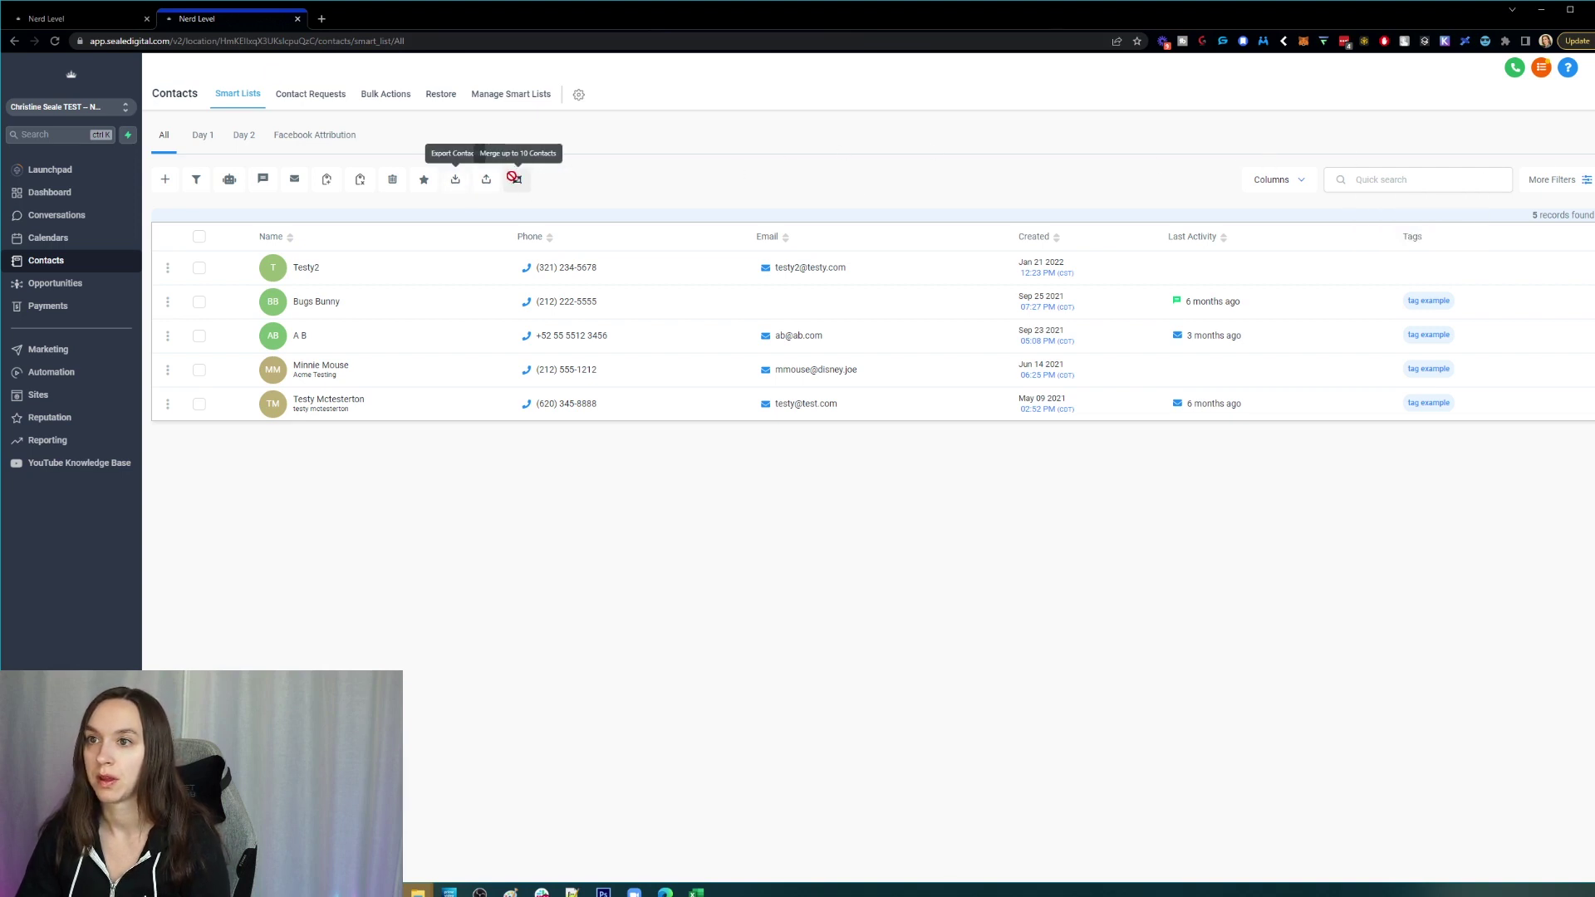
Start a contact import and upload the Not Interested CSV from Downloads.
left_click(486, 178)
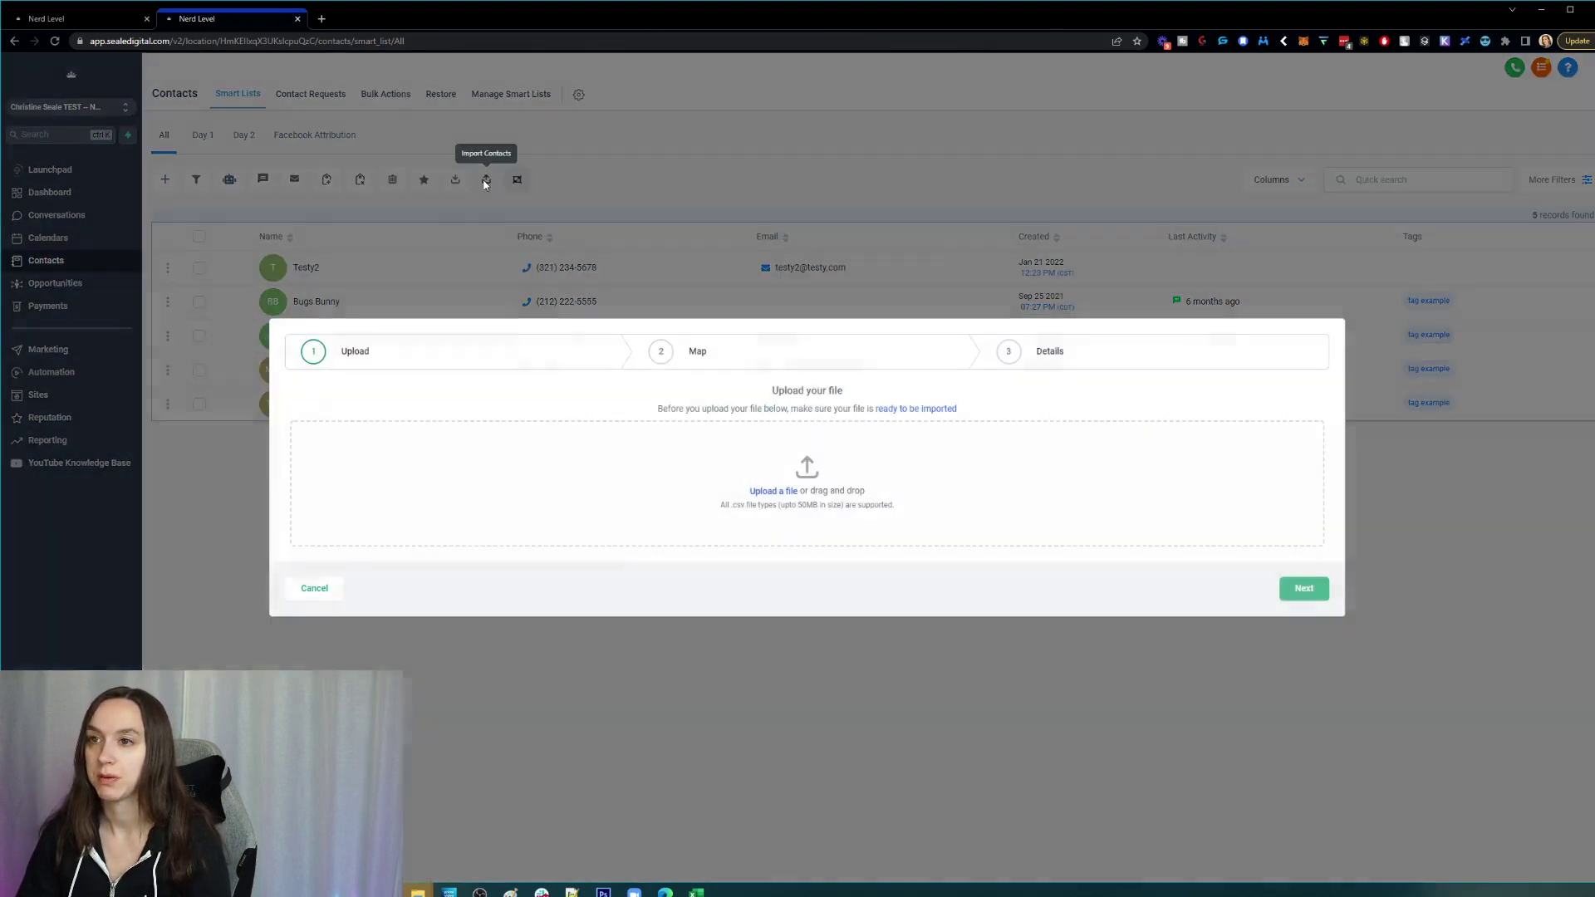
left_click(770, 491)
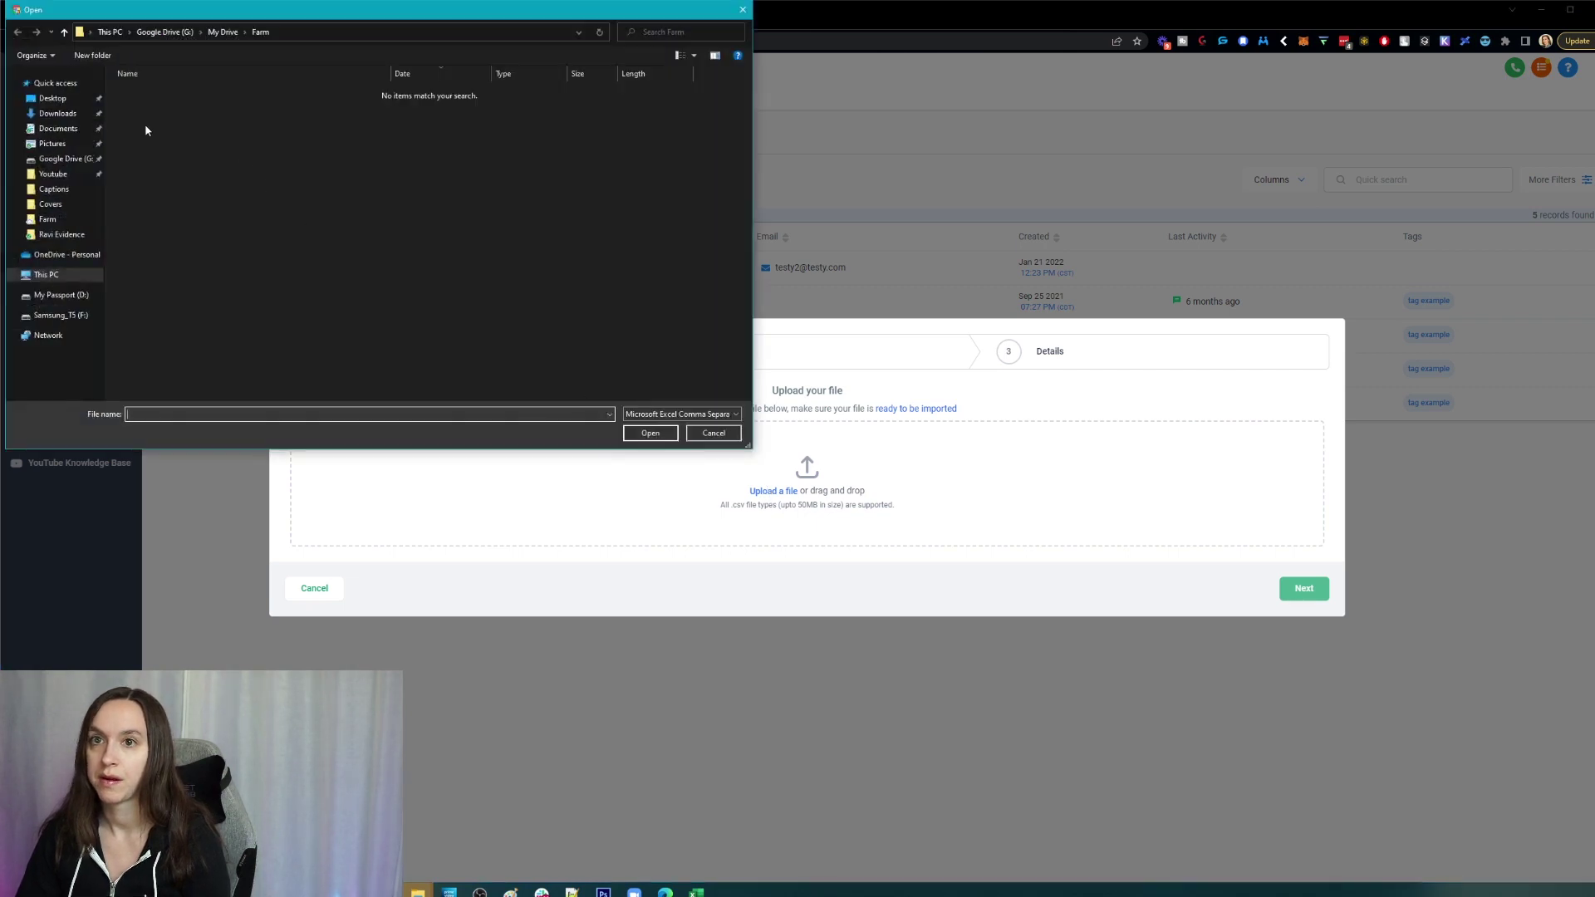
left_click(57, 114)
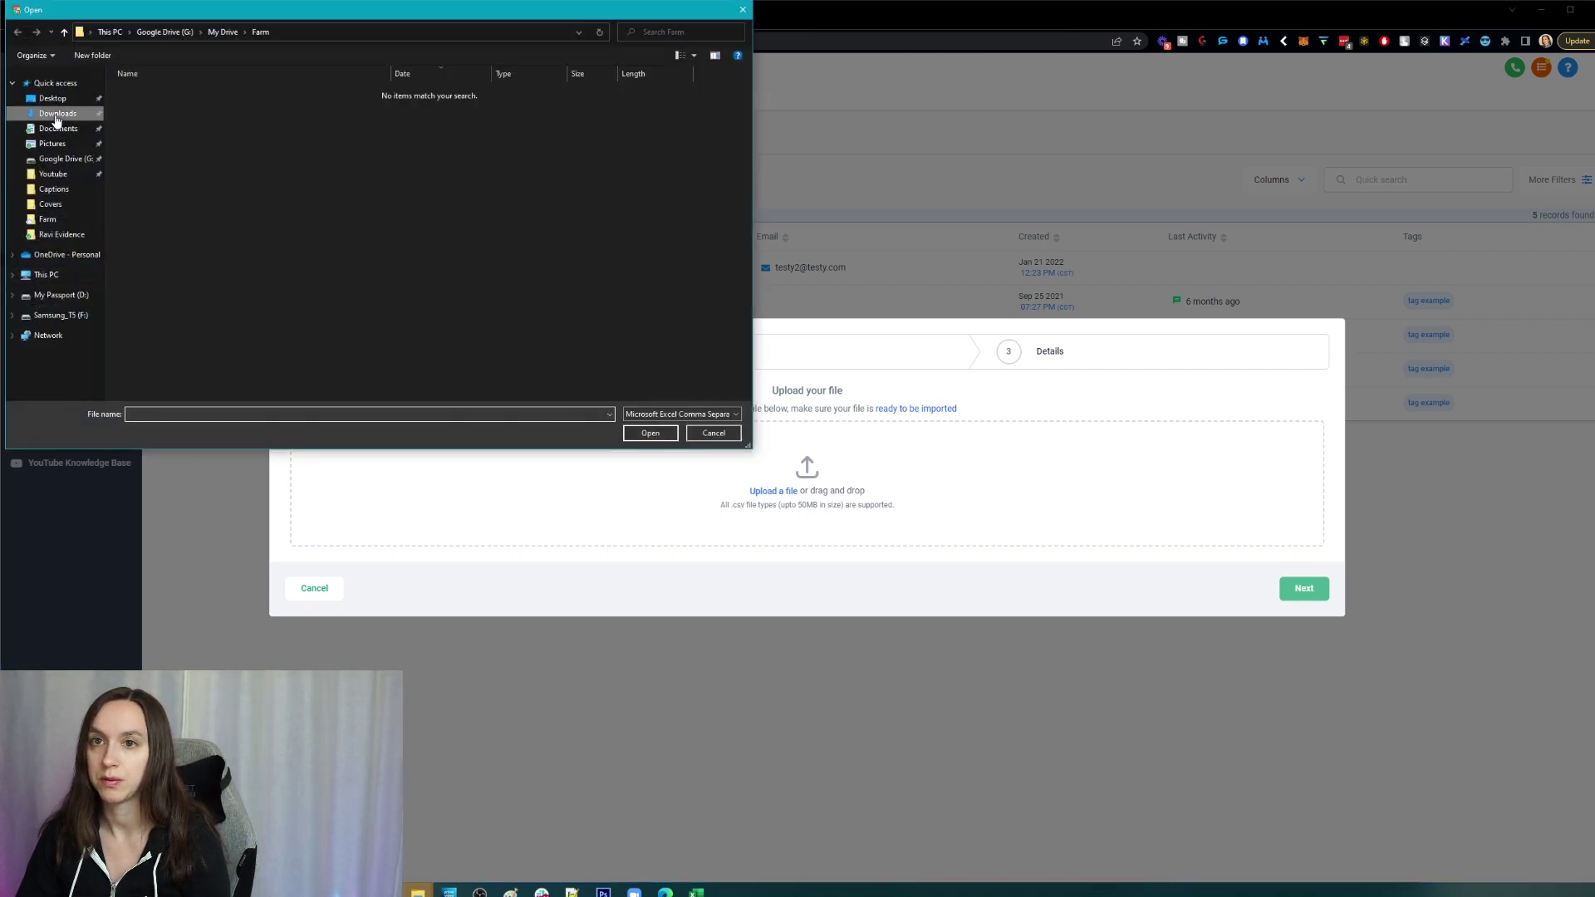
double_click(225, 105)
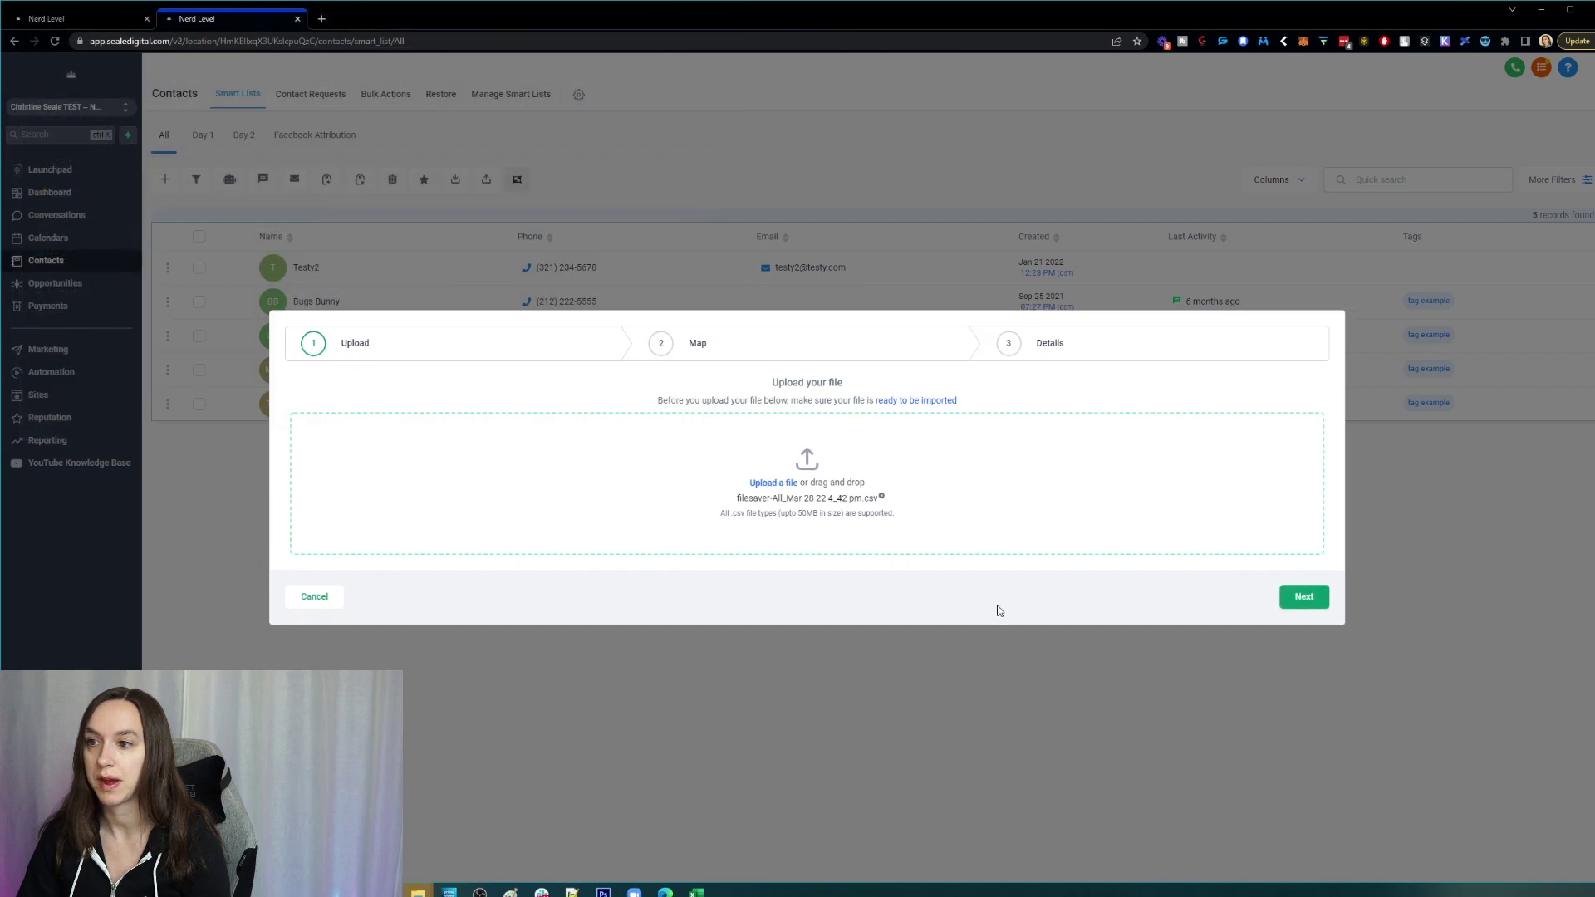
Advance past mapping with 'Don't import data in unmatched columns' checked.
left_click(1296, 597)
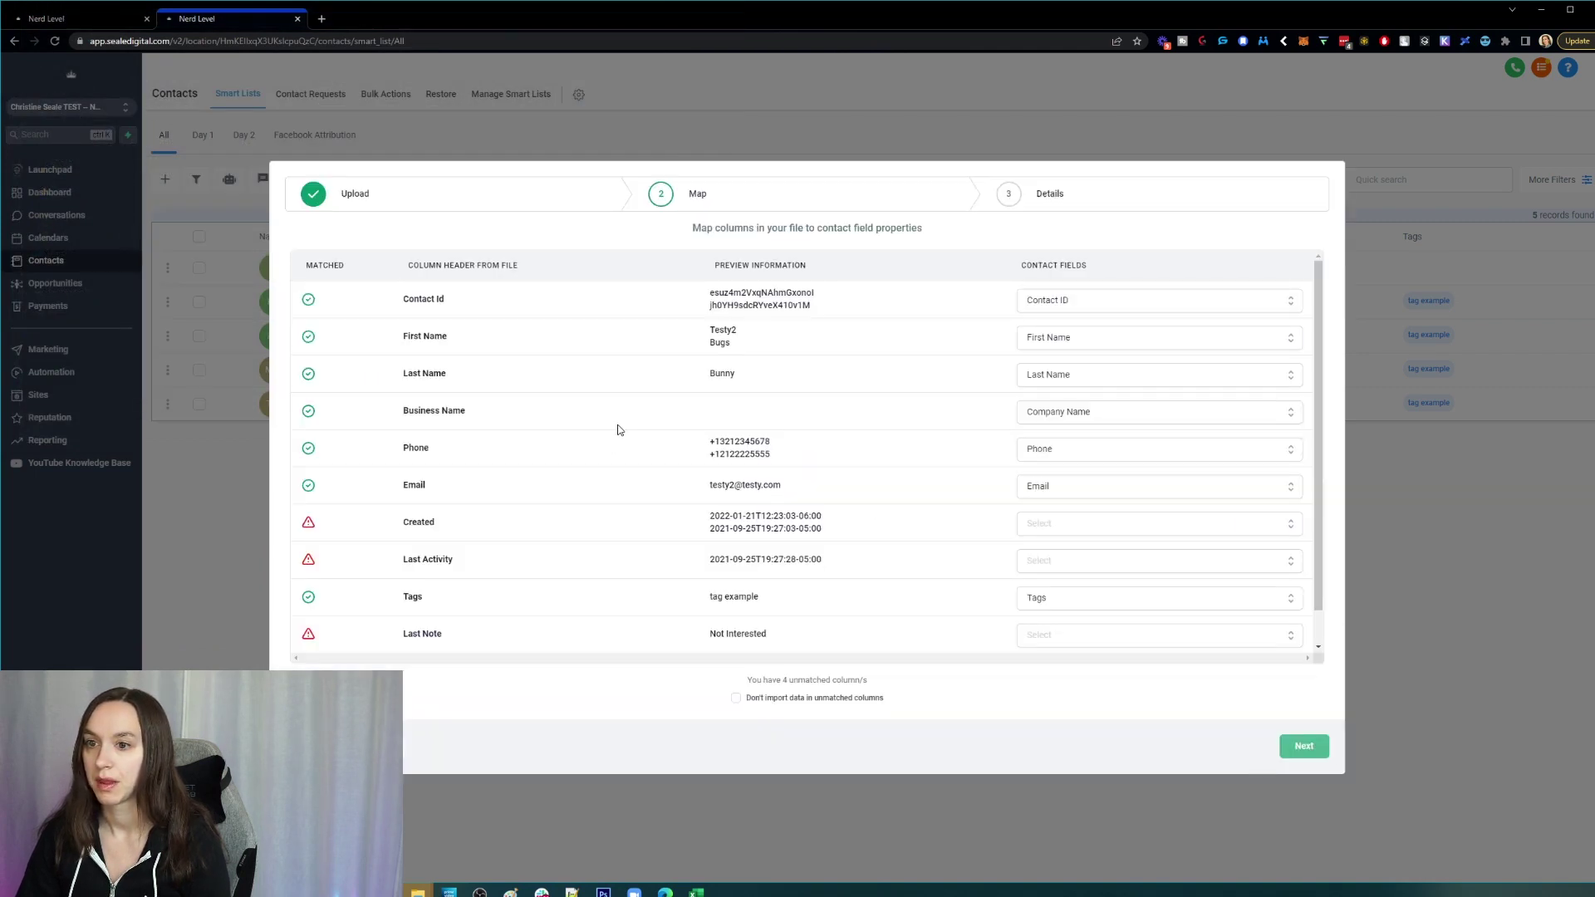
left_click(869, 697)
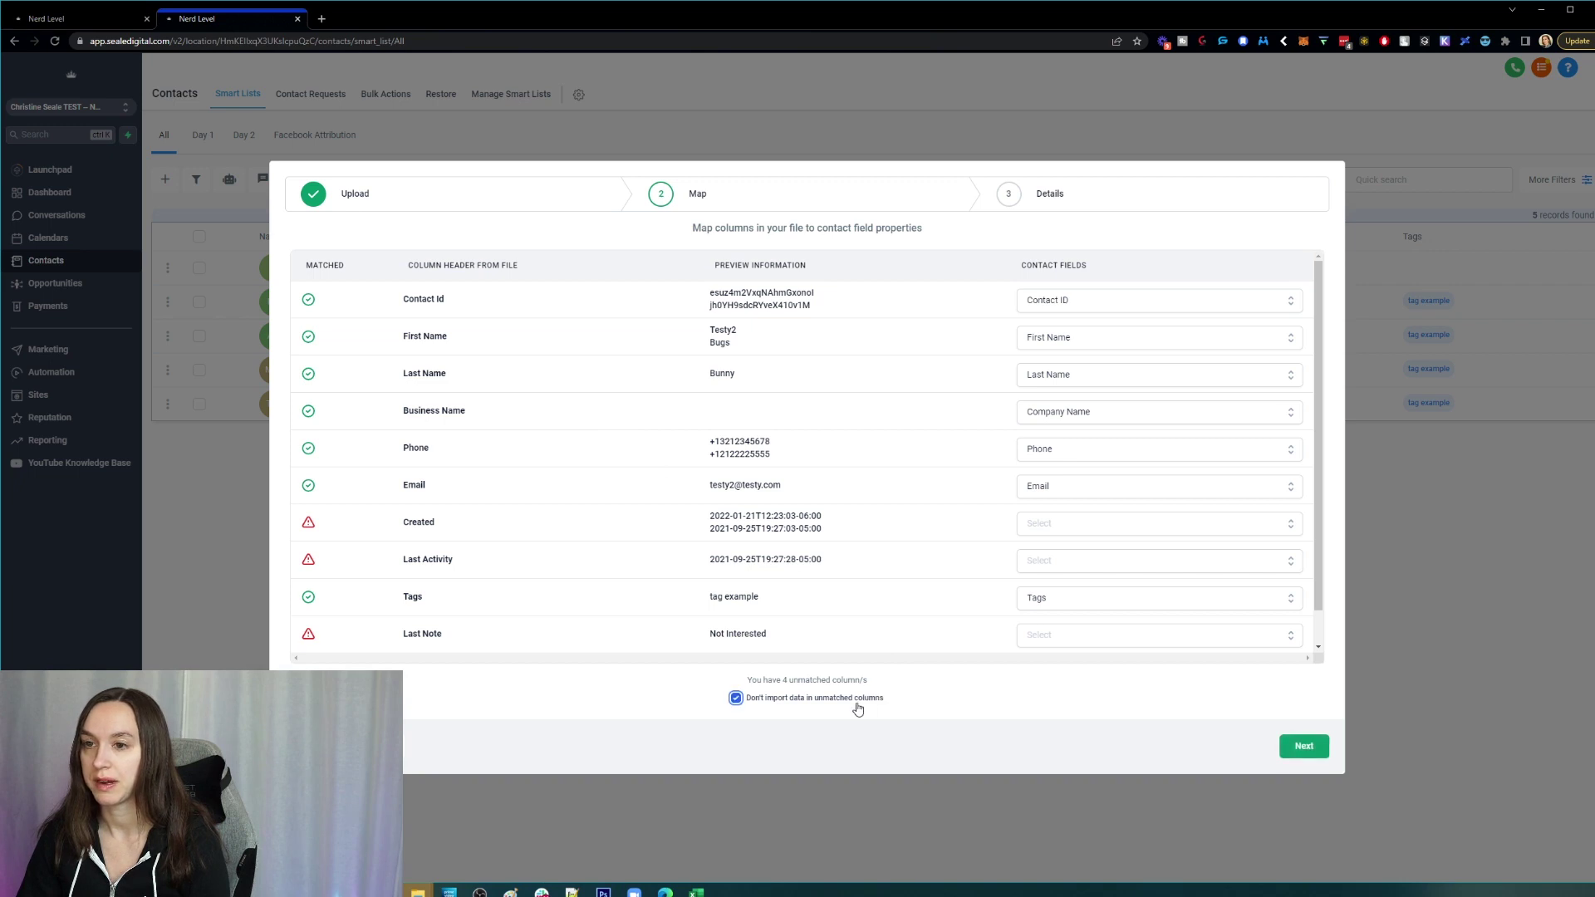
scroll(801, 581, "down", 1)
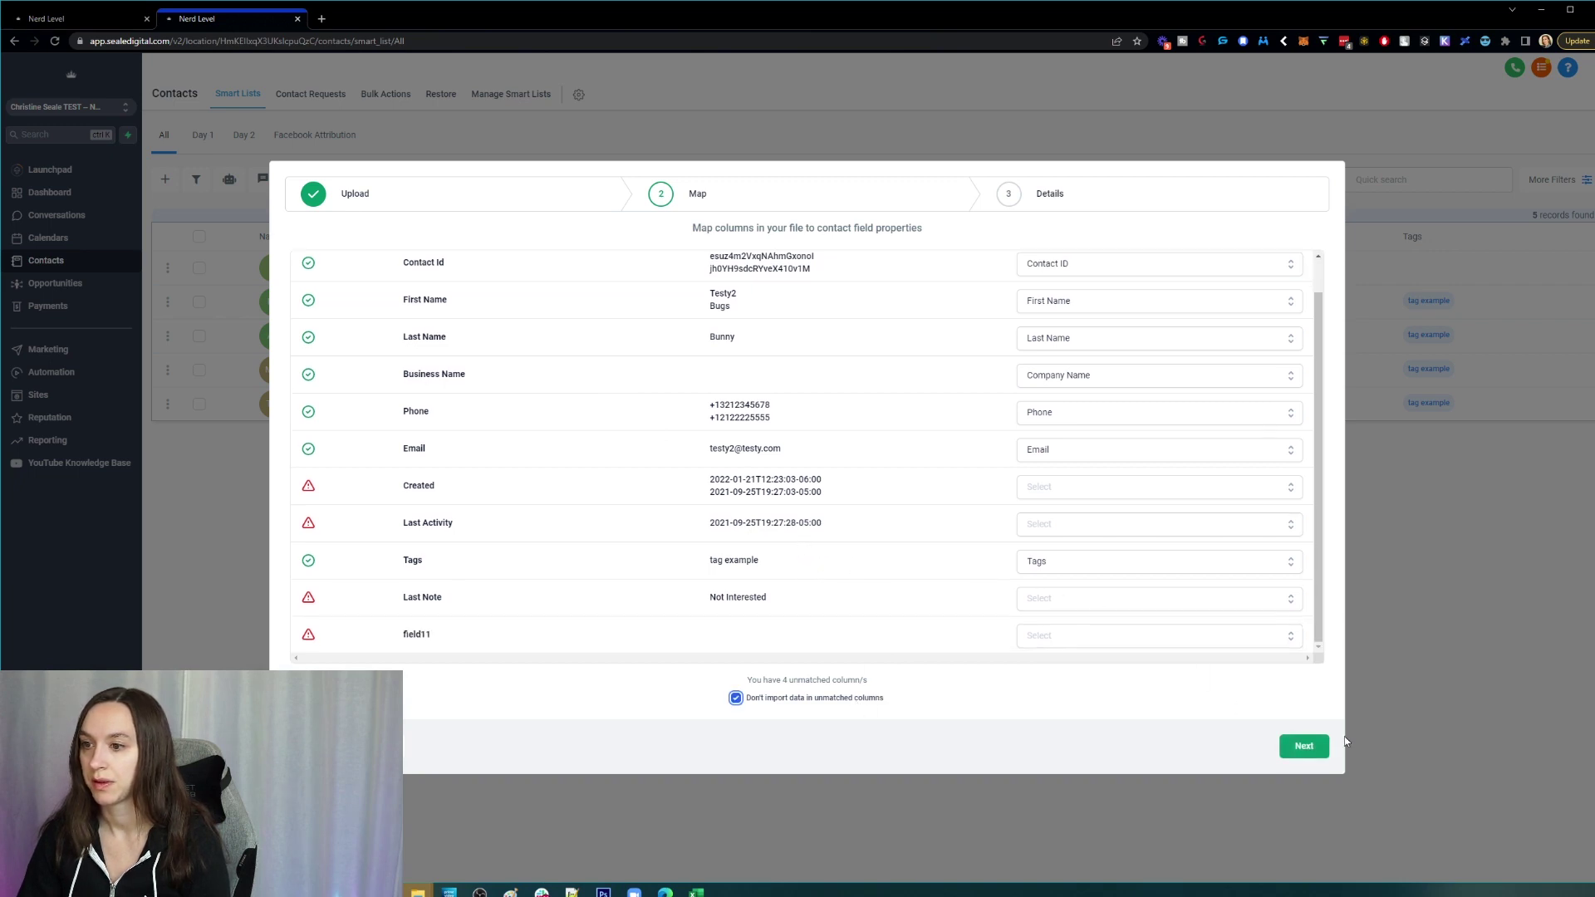
On the Details step, expand Advanced and tag imported contacts 'not interested'.
left_click(1305, 746)
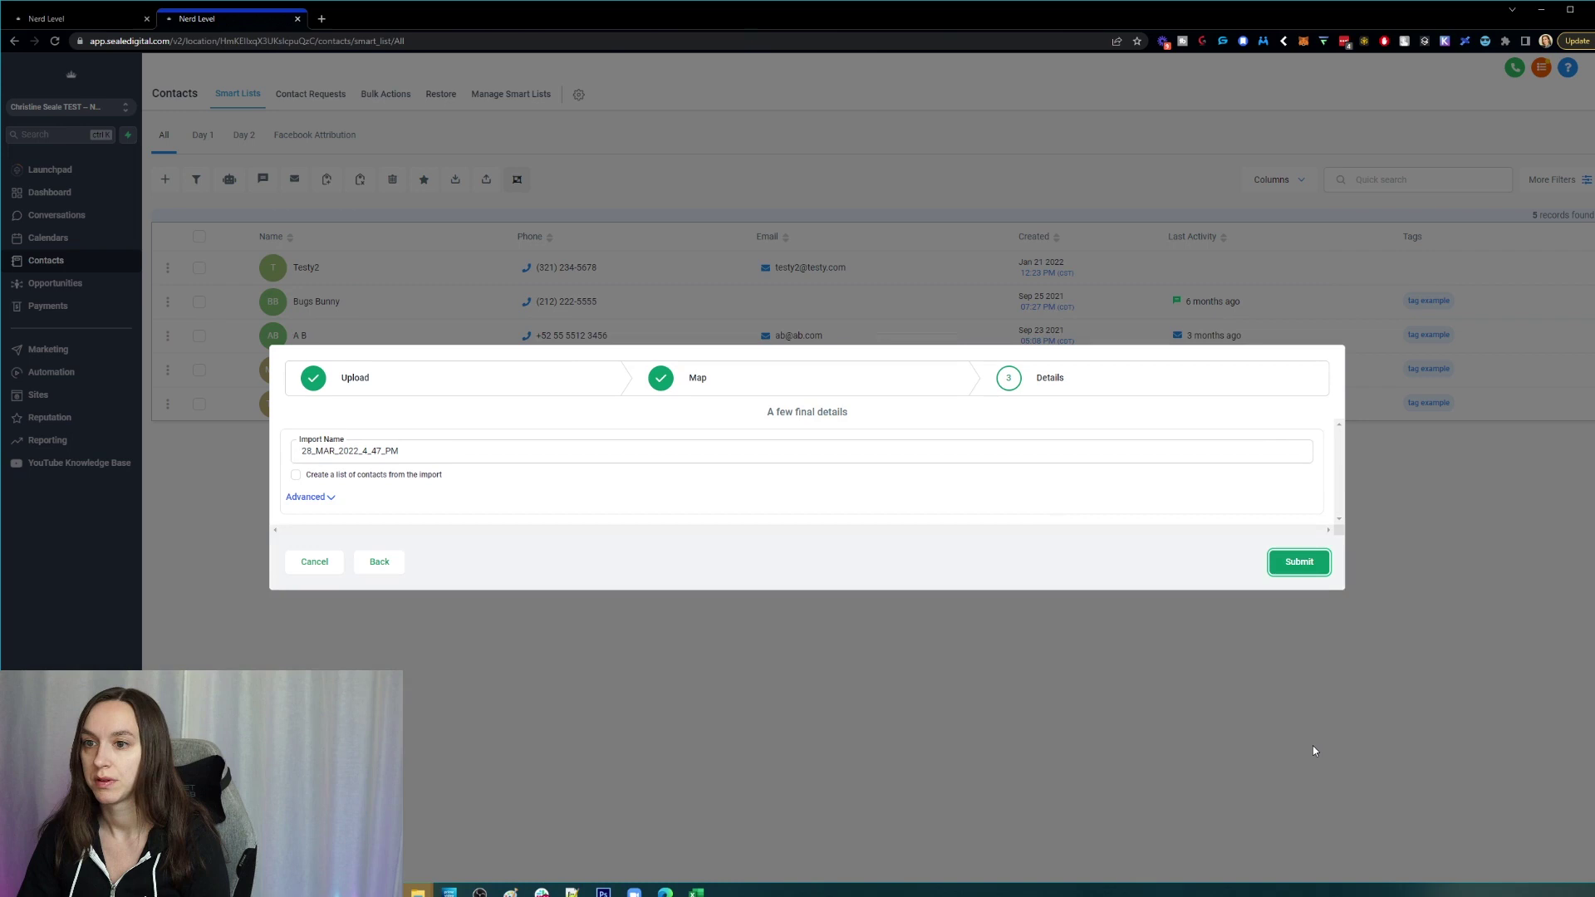
left_click(319, 497)
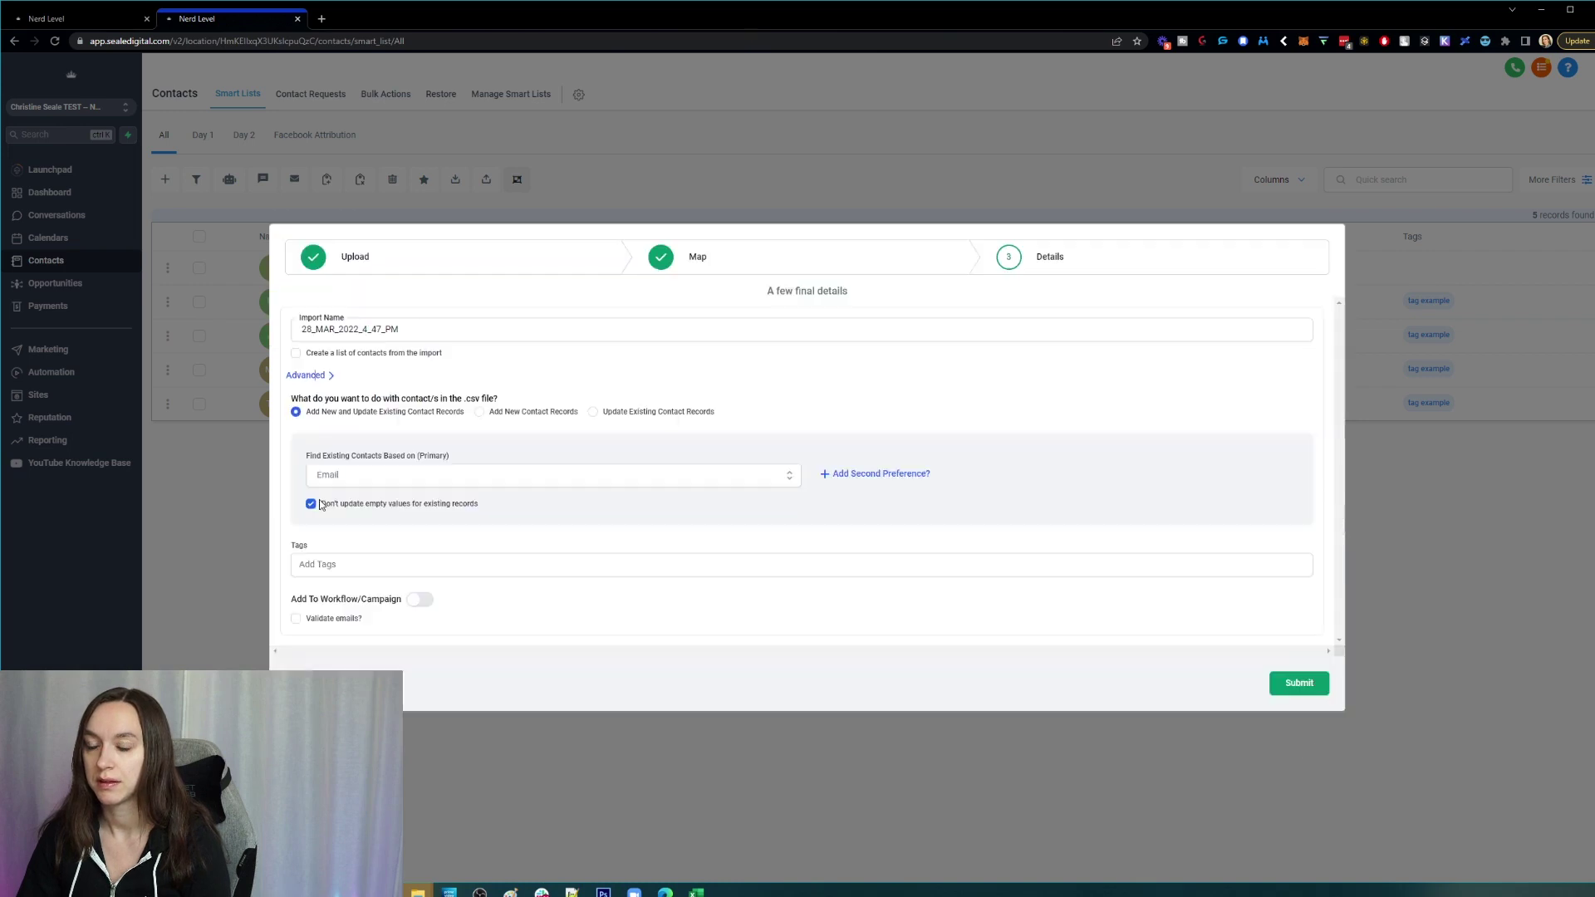
left_click(395, 562)
type("not")
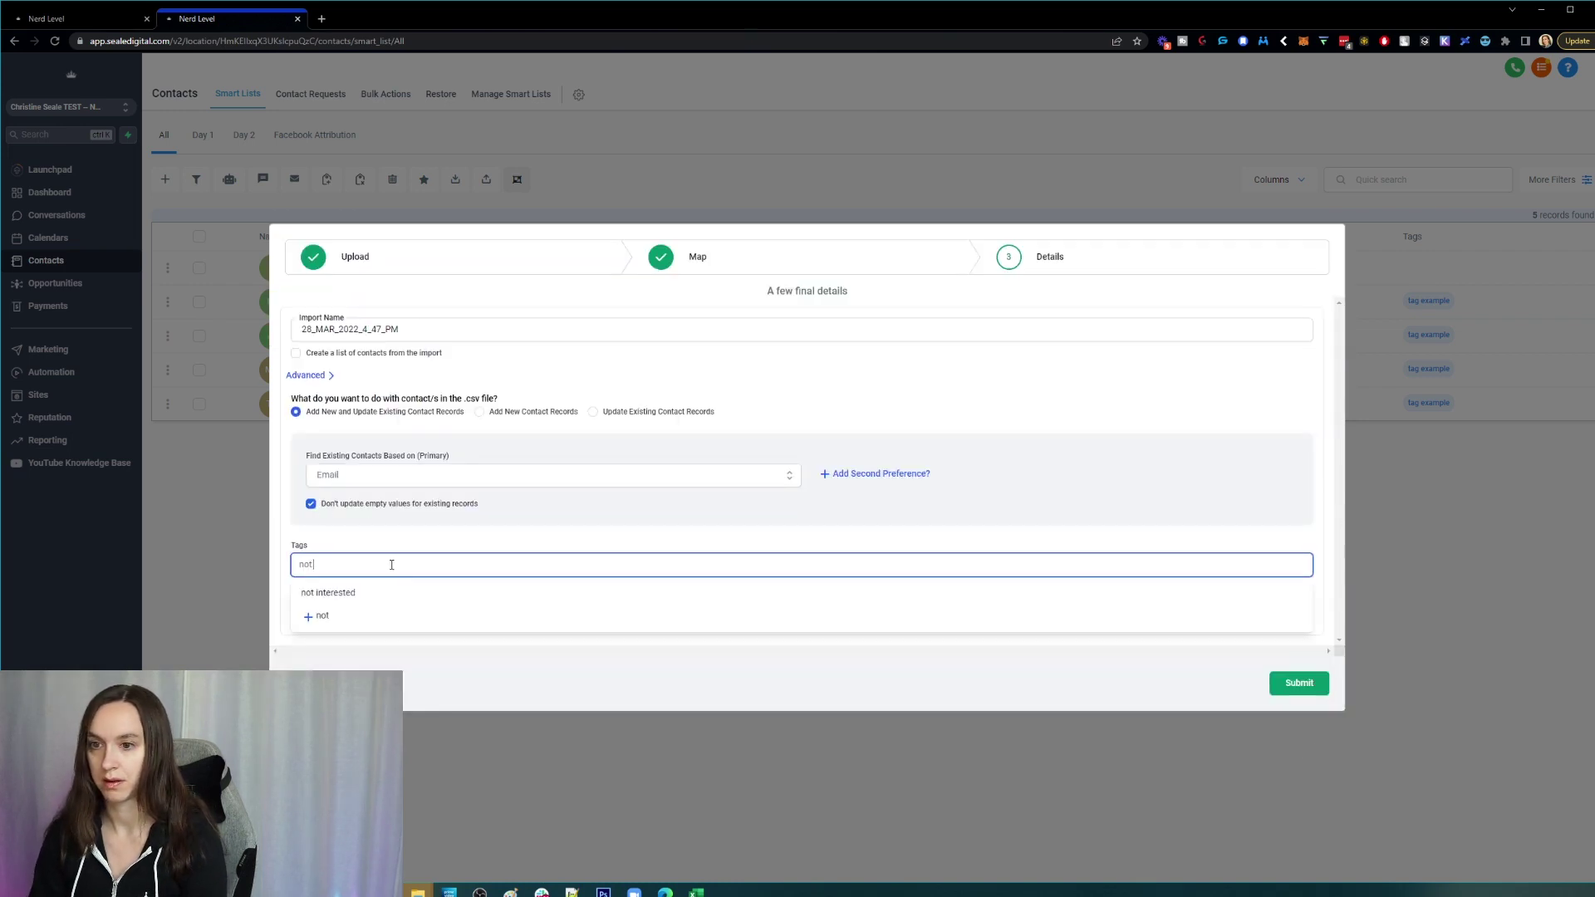
left_click(386, 591)
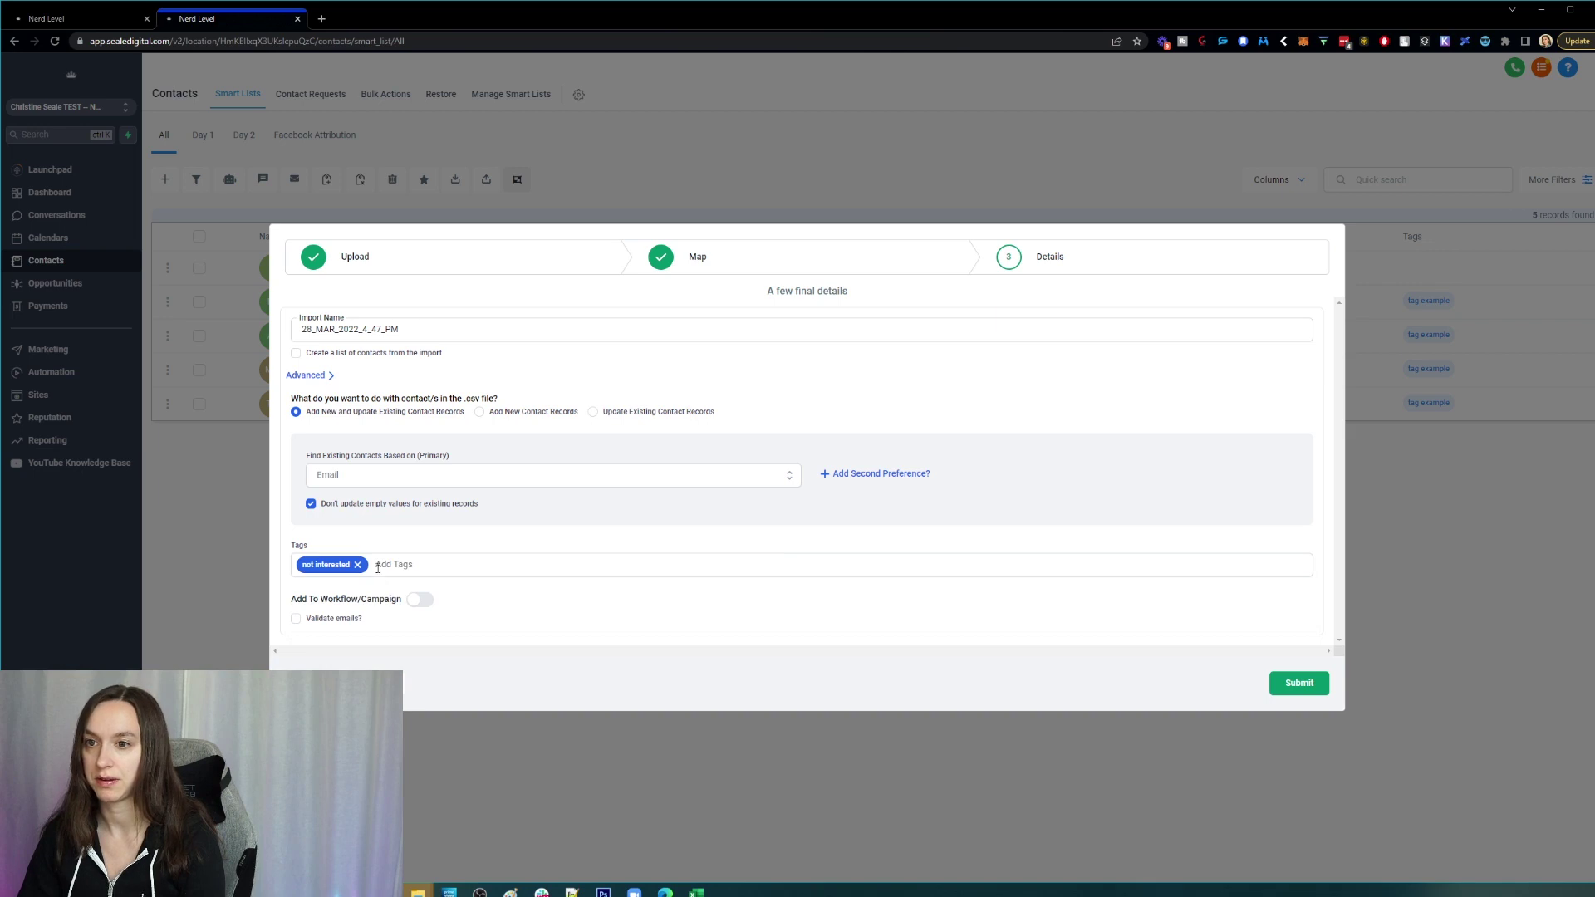
Set Find Existing Contacts to ContactID and submit the import.
left_click(495, 477)
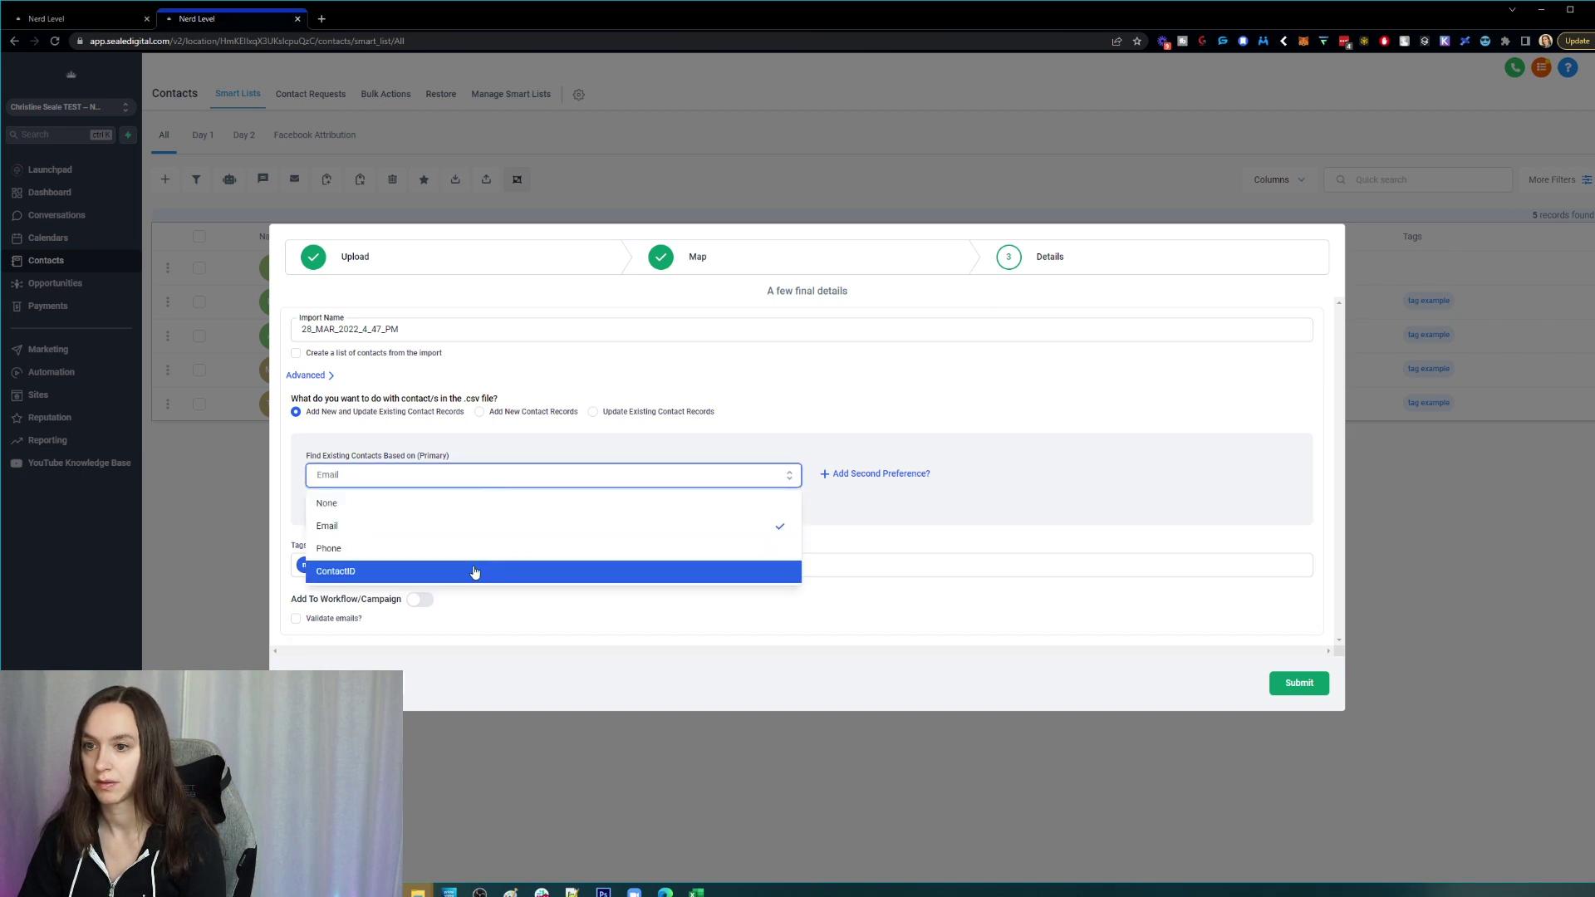
left_click(474, 571)
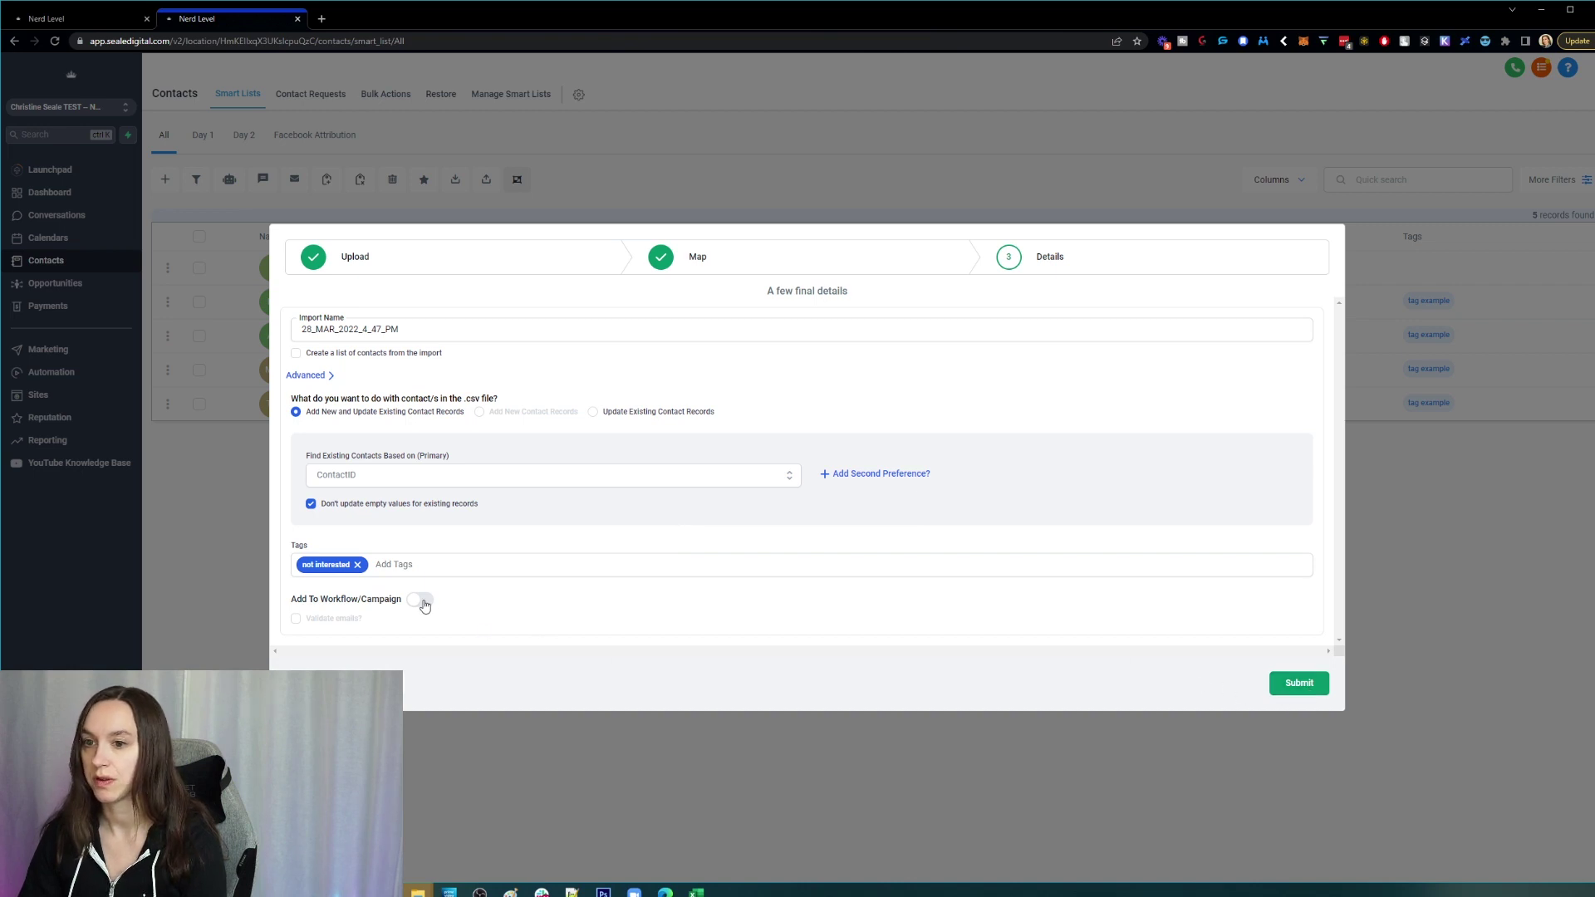
left_click_drag(292, 599, 400, 603)
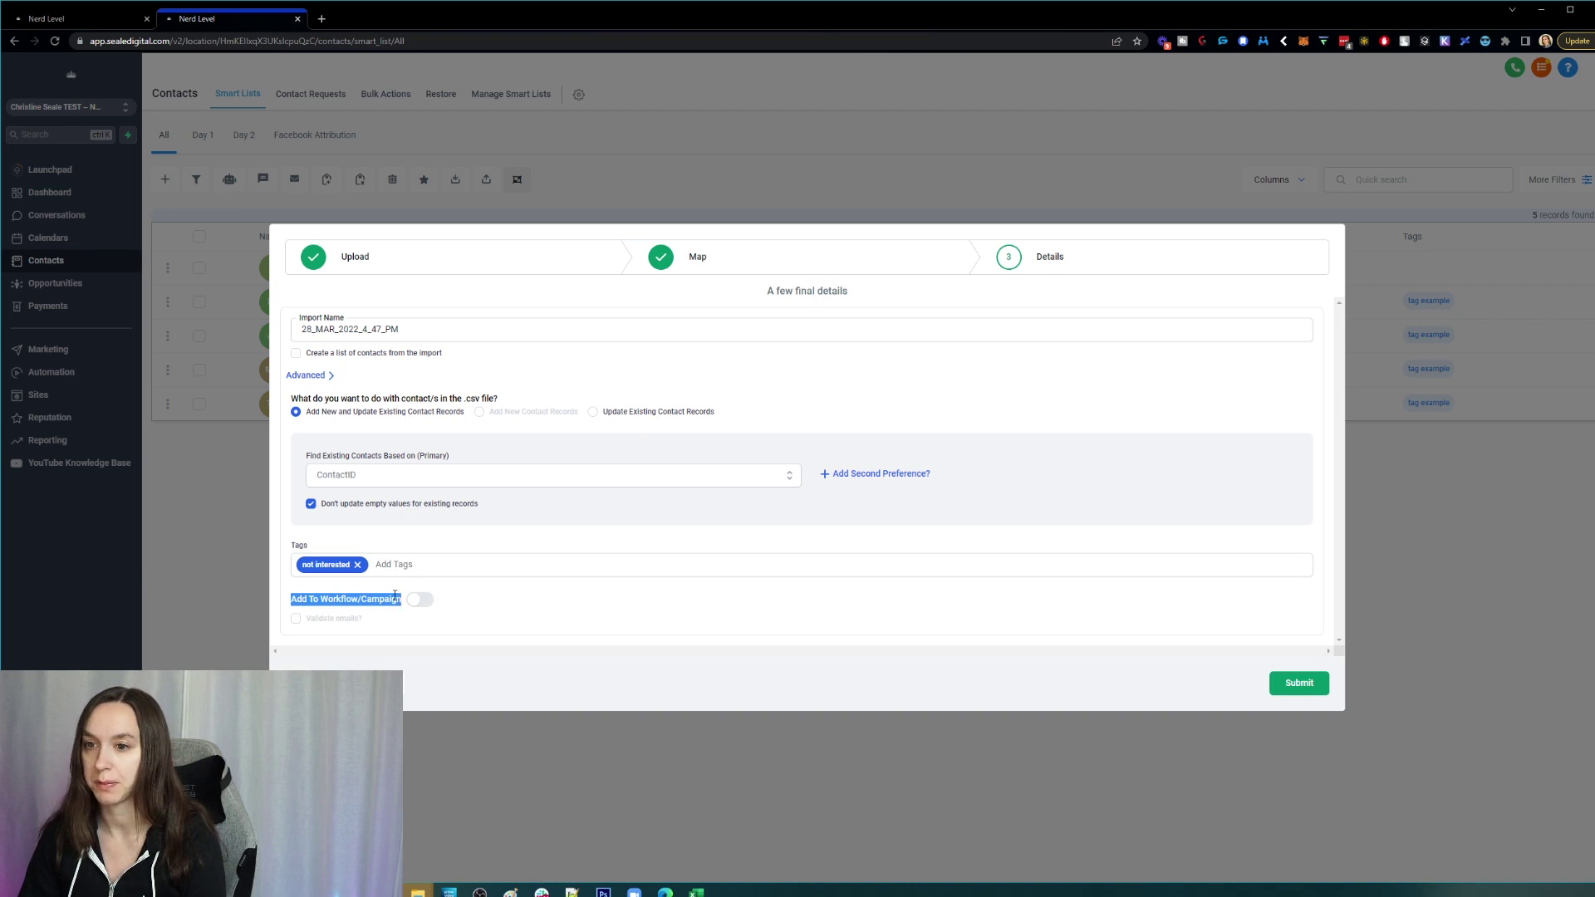
left_click(763, 638)
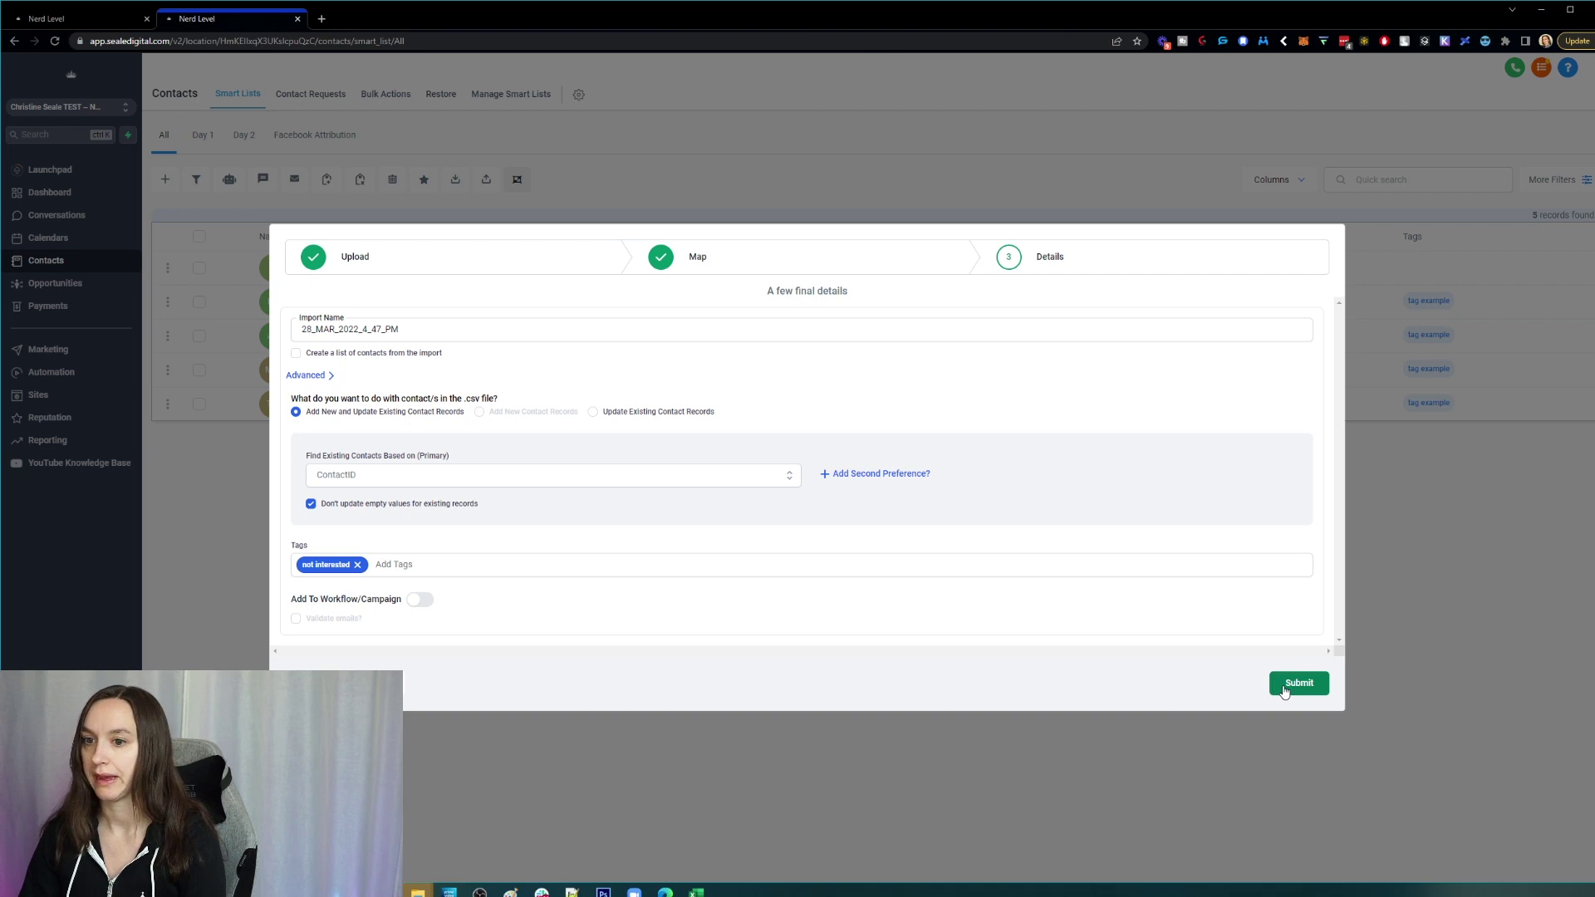
left_click(1285, 688)
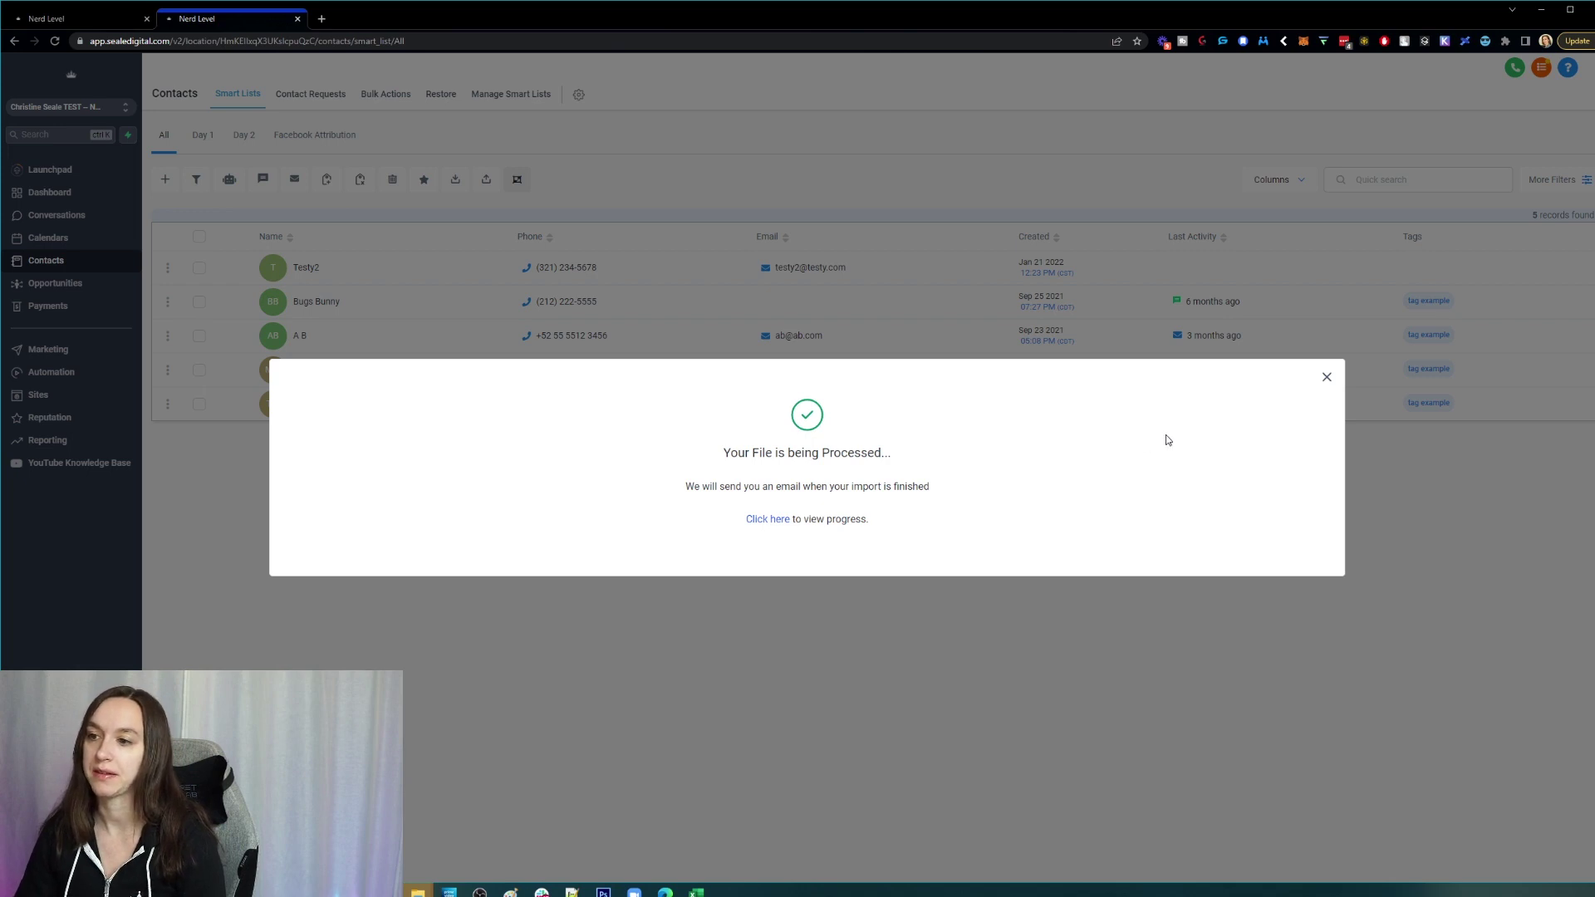
Dismiss the import confirmation, close the Filters panel and return to the workflow editor tab.
left_click(1325, 377)
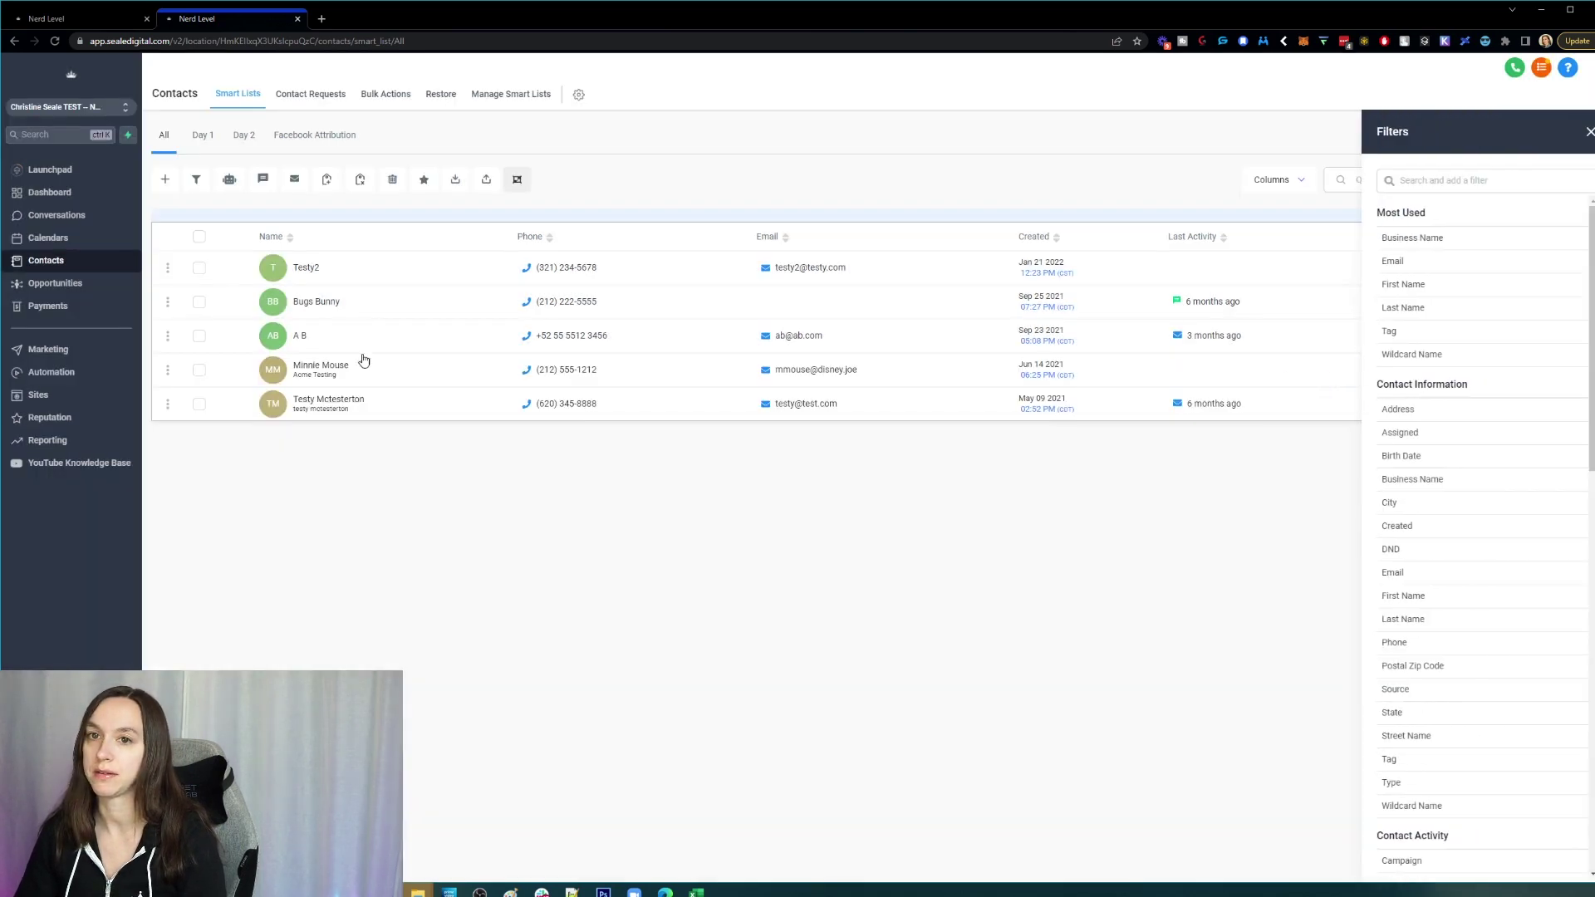
left_click(1587, 132)
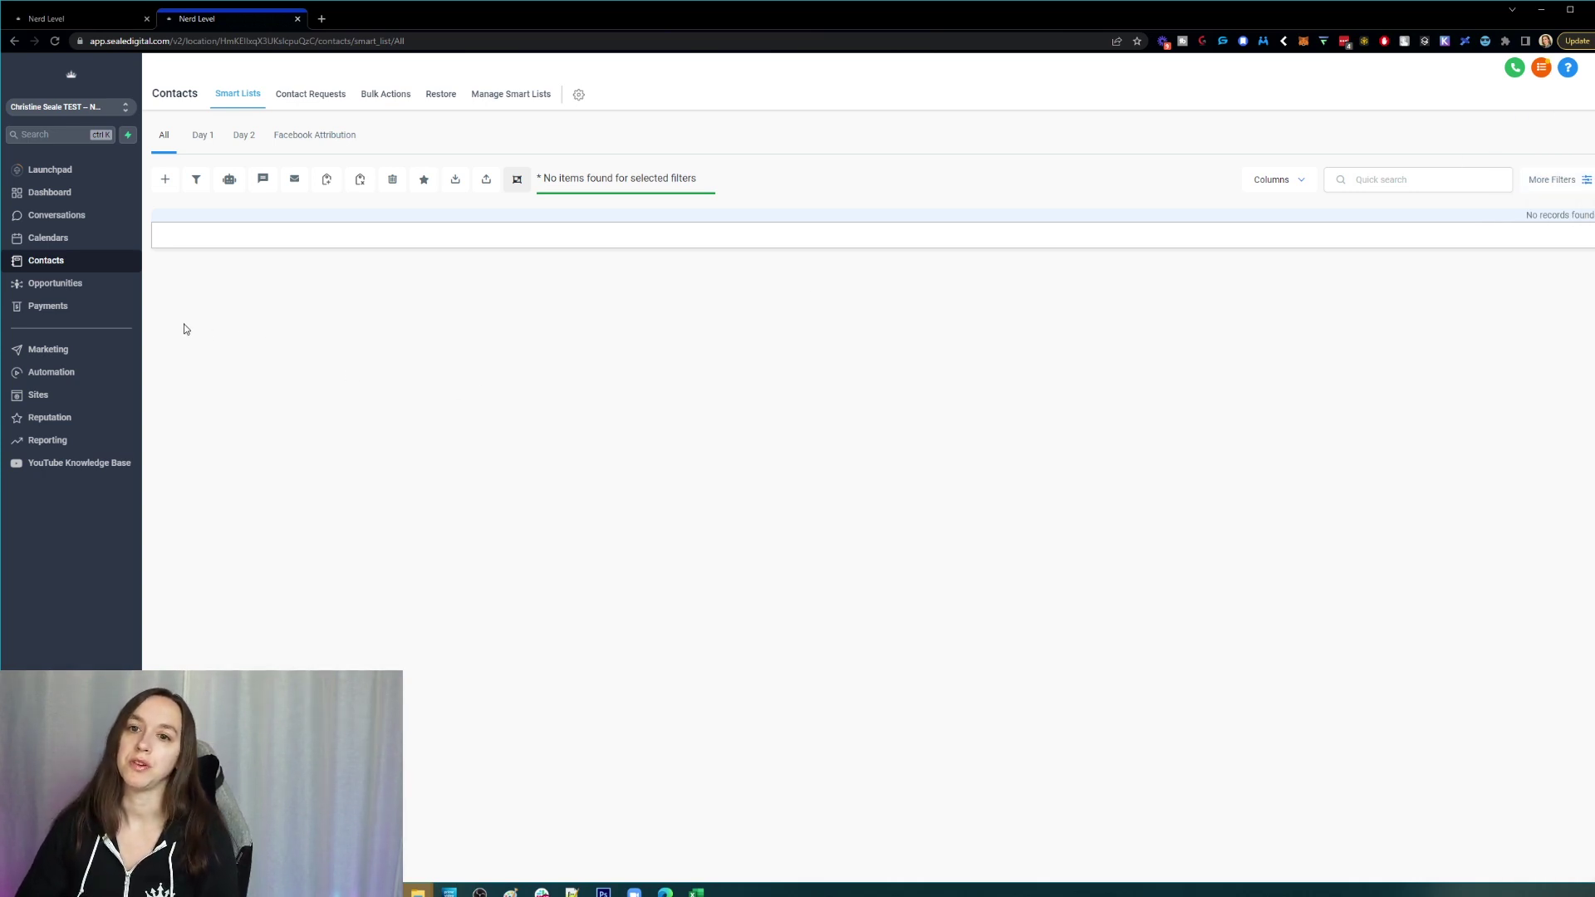
left_click(94, 19)
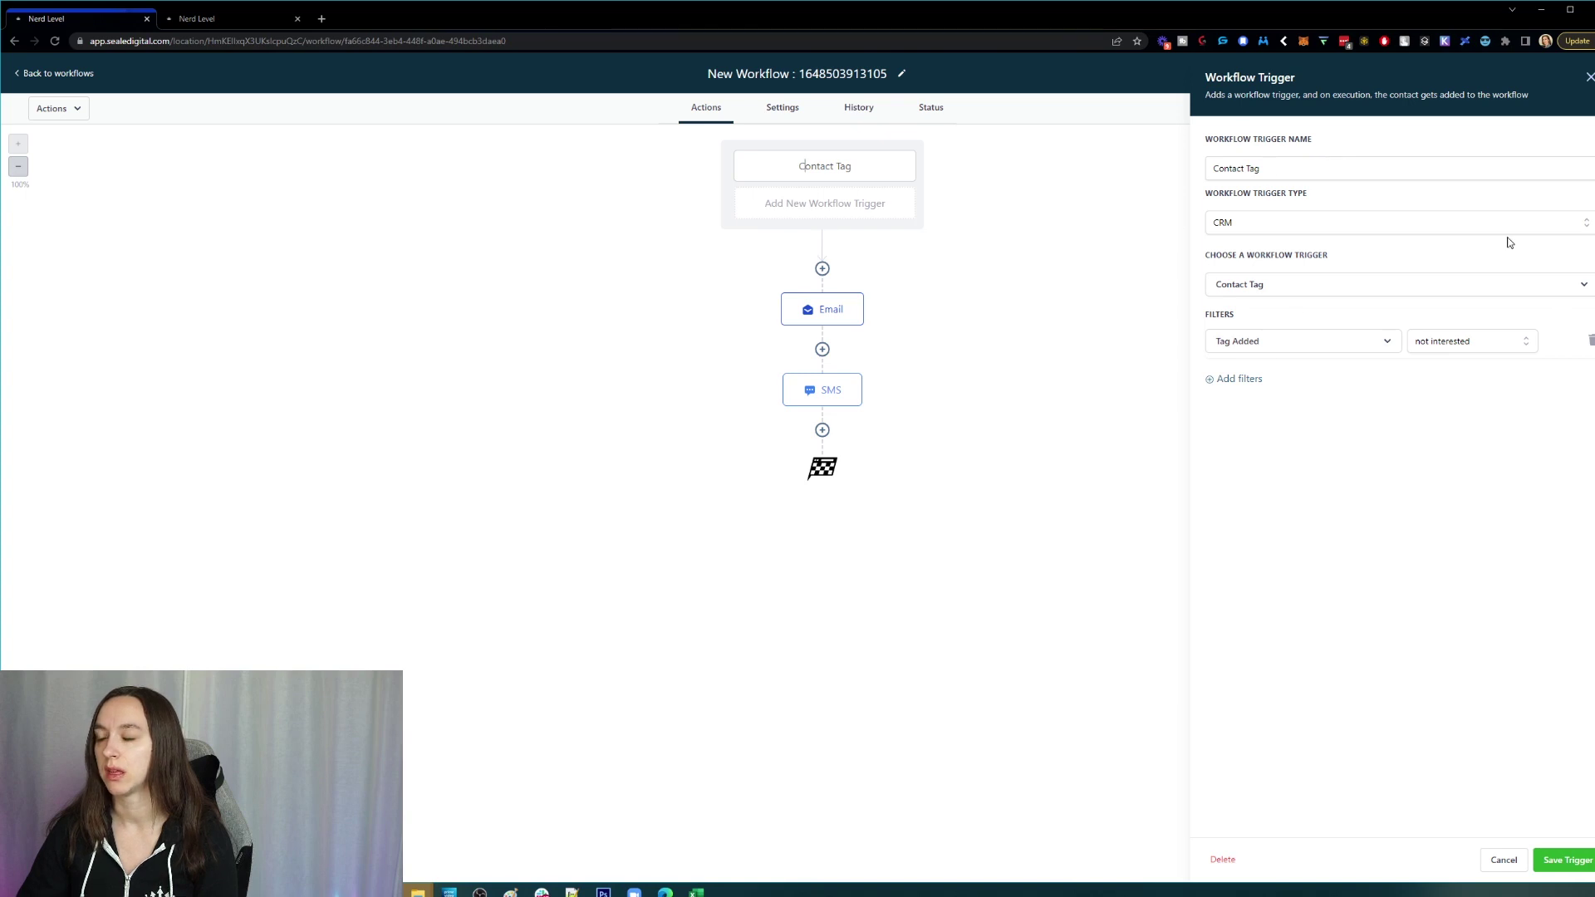
Delete the Contact Tag trigger and add an Opportunity status changed trigger instead.
left_click(1222, 859)
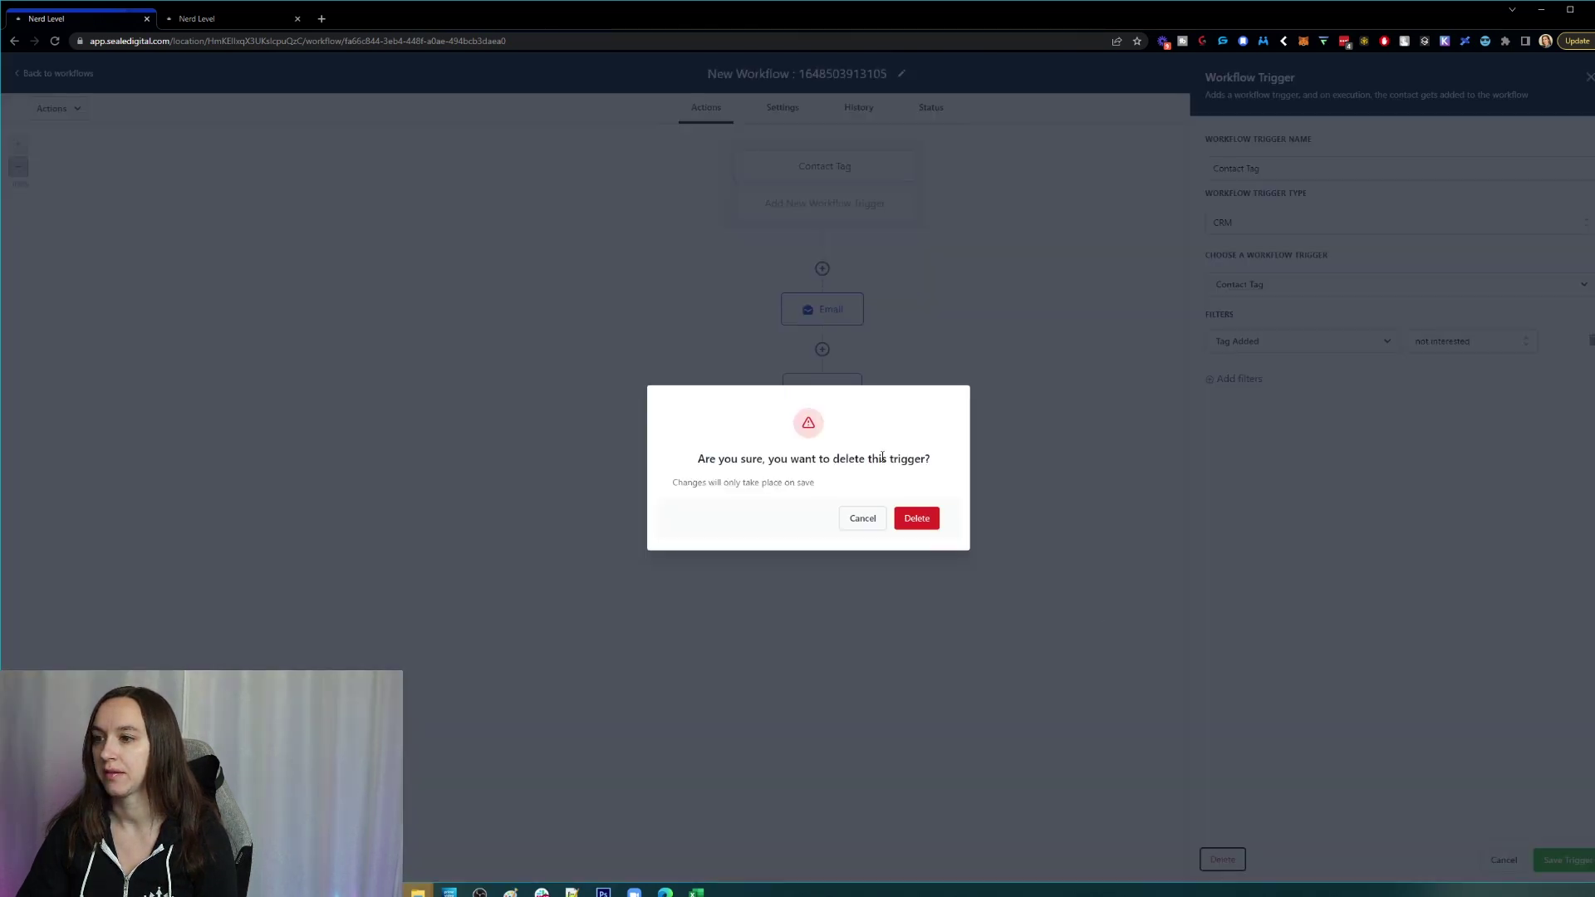
left_click(916, 518)
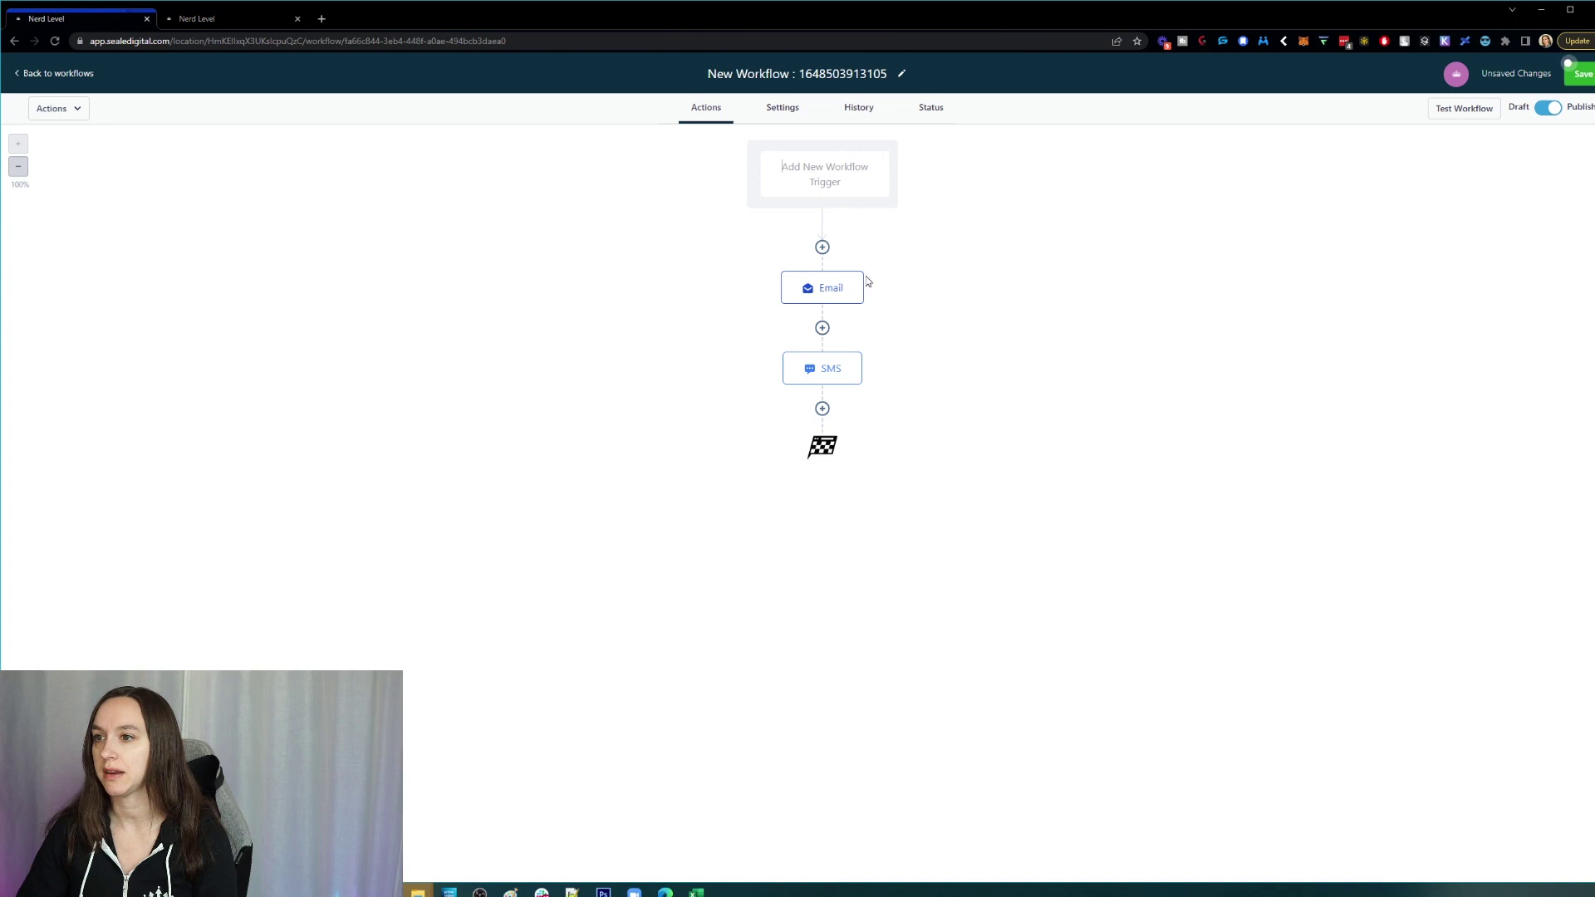
left_click(825, 182)
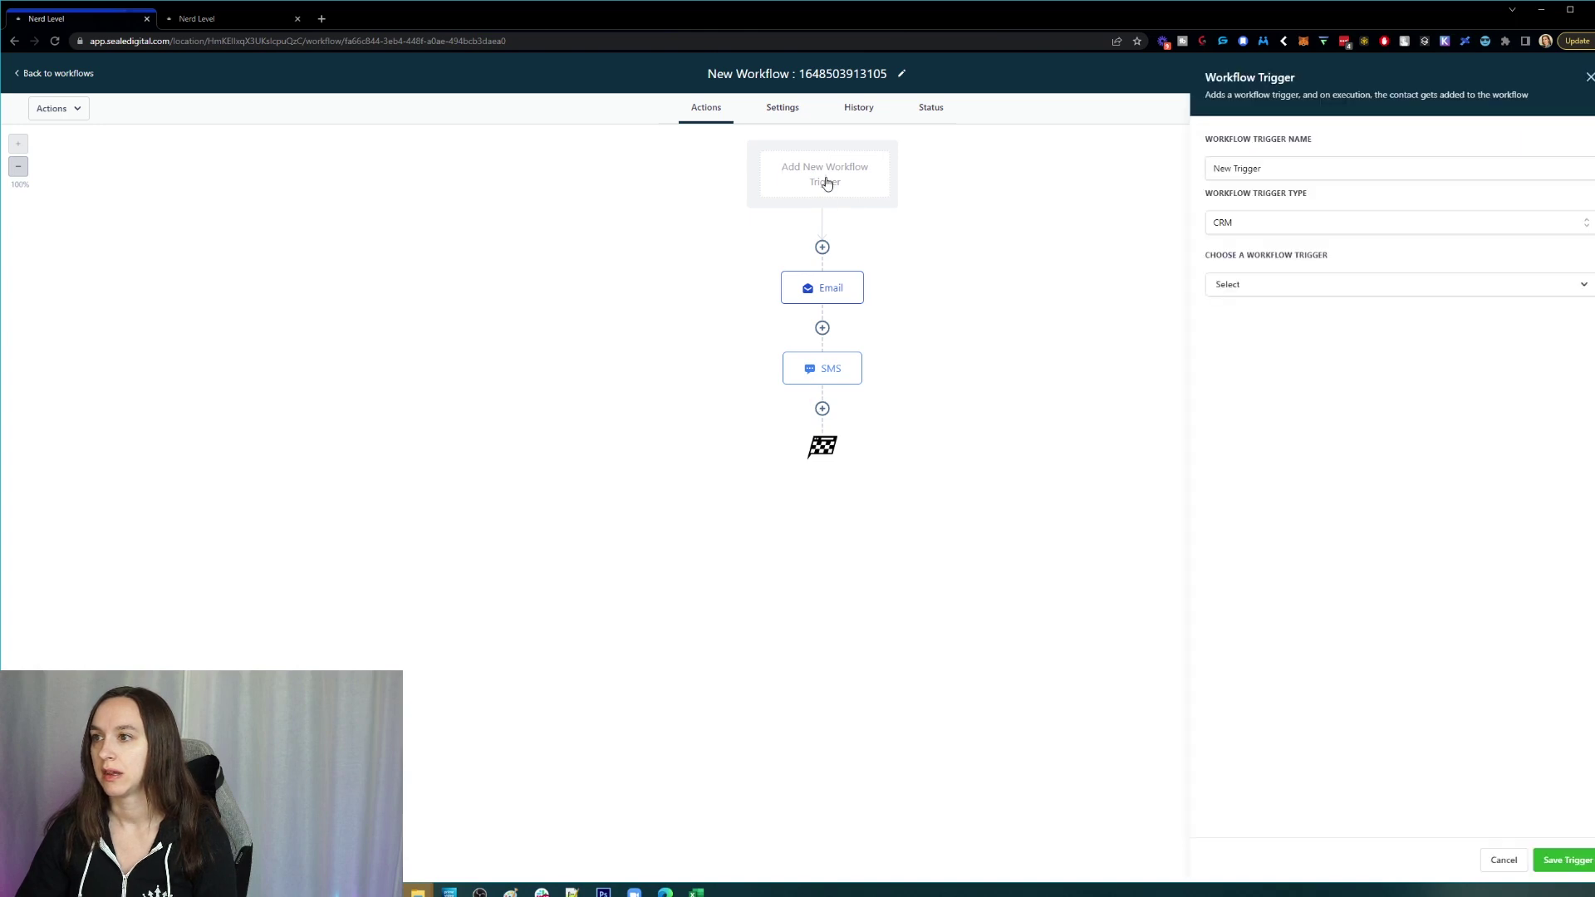
left_click(1289, 287)
type("opp")
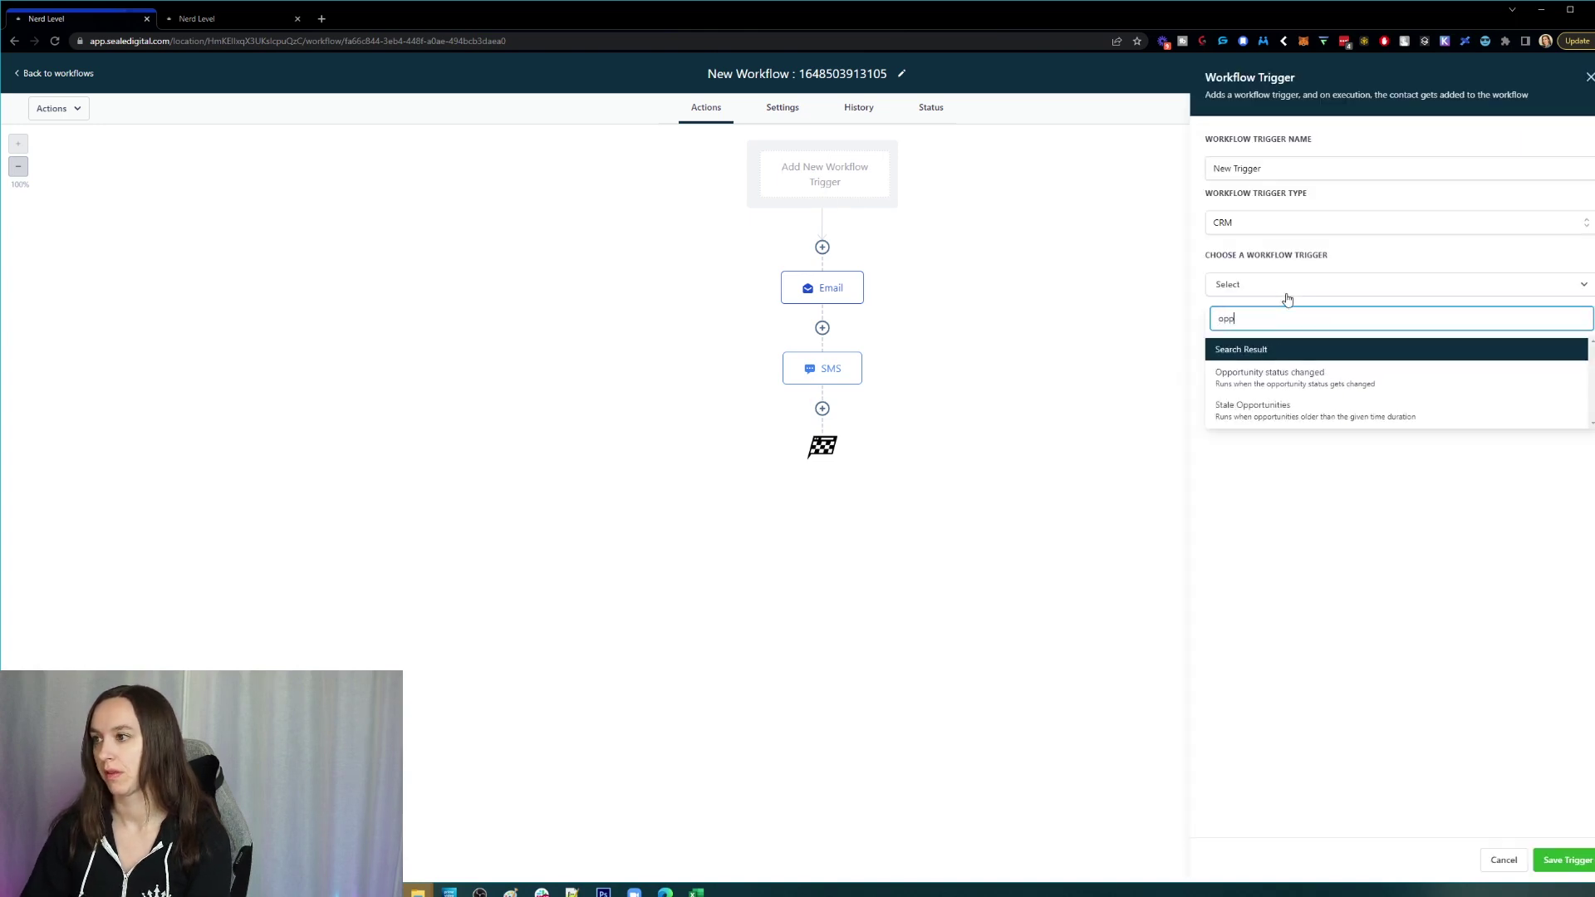
left_click(1321, 376)
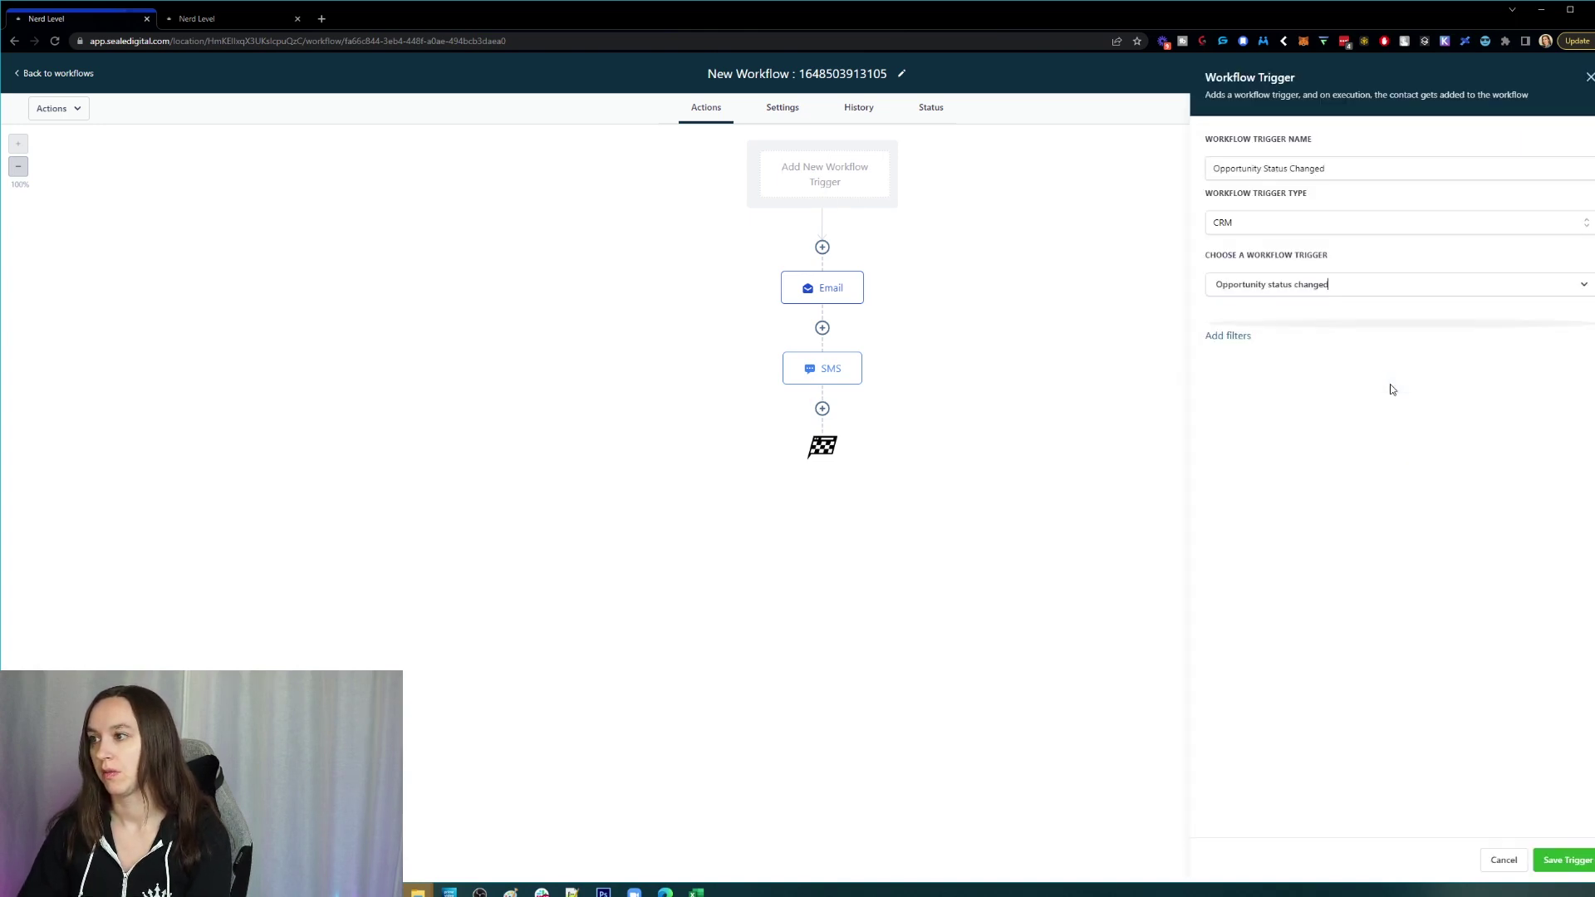
Filter the trigger on Moved to status, choose the status, and save the trigger.
left_click(1243, 330)
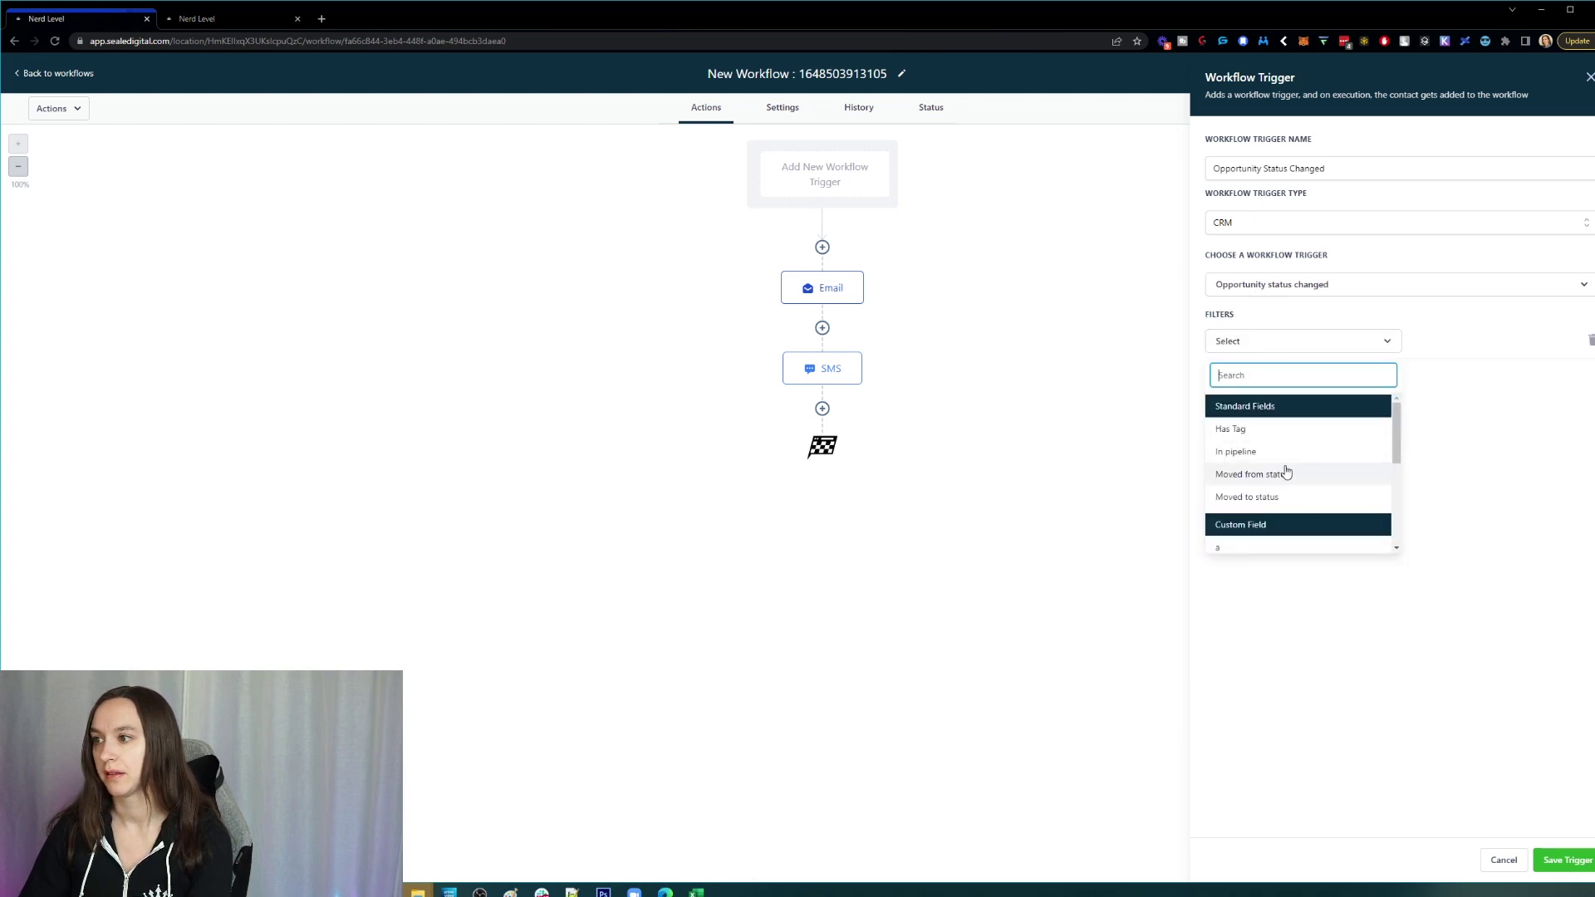
left_click(1249, 496)
left_click(1459, 341)
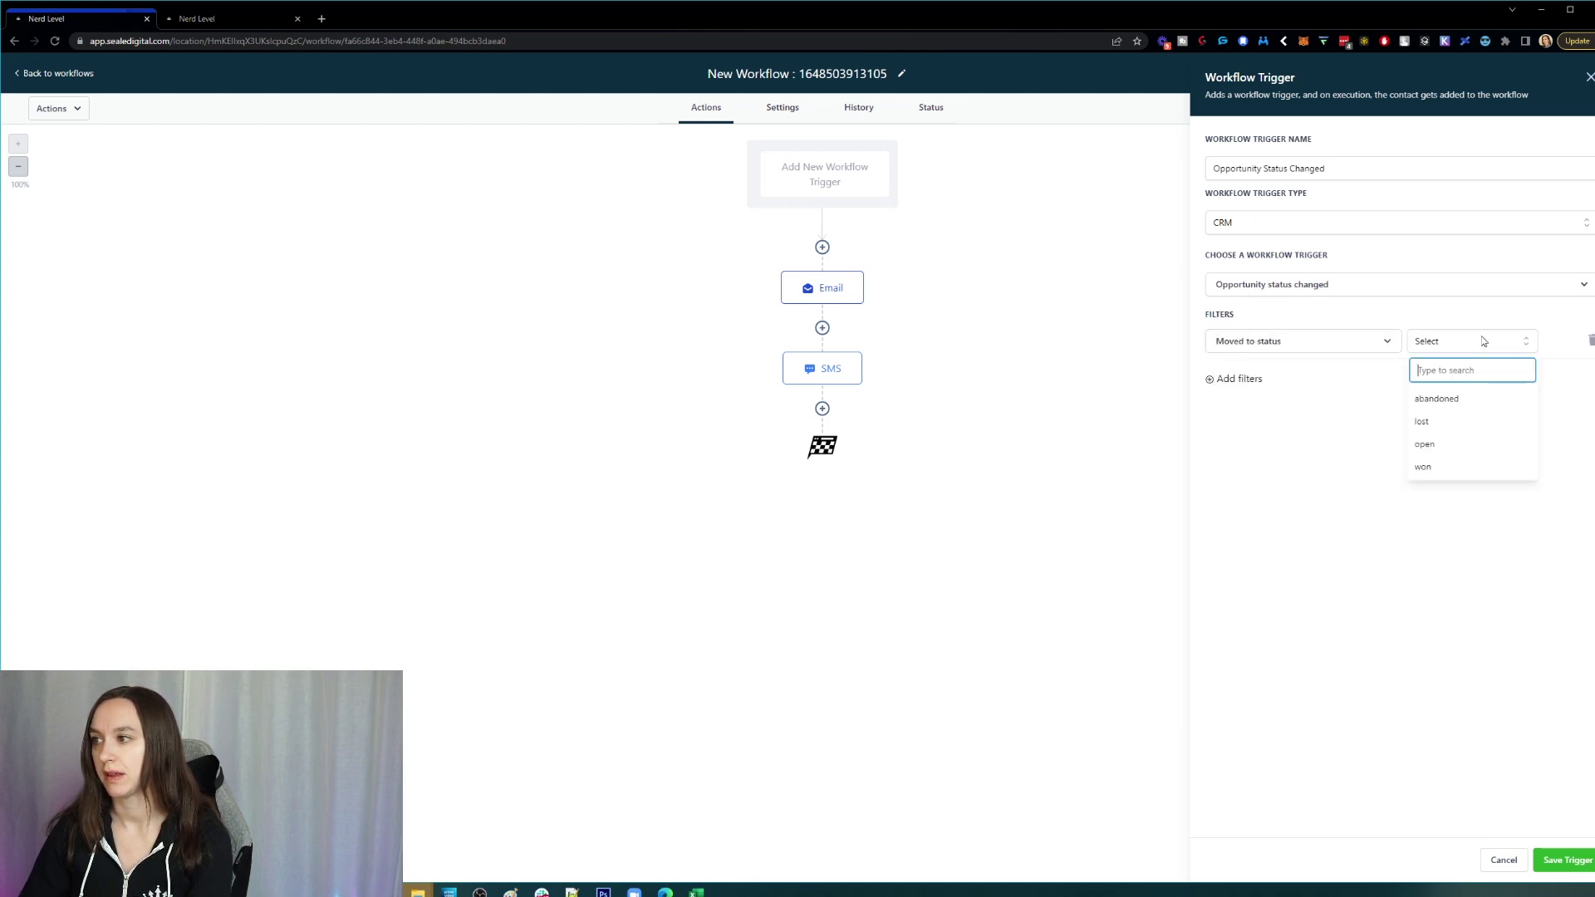
left_click(1444, 399)
left_click(1565, 860)
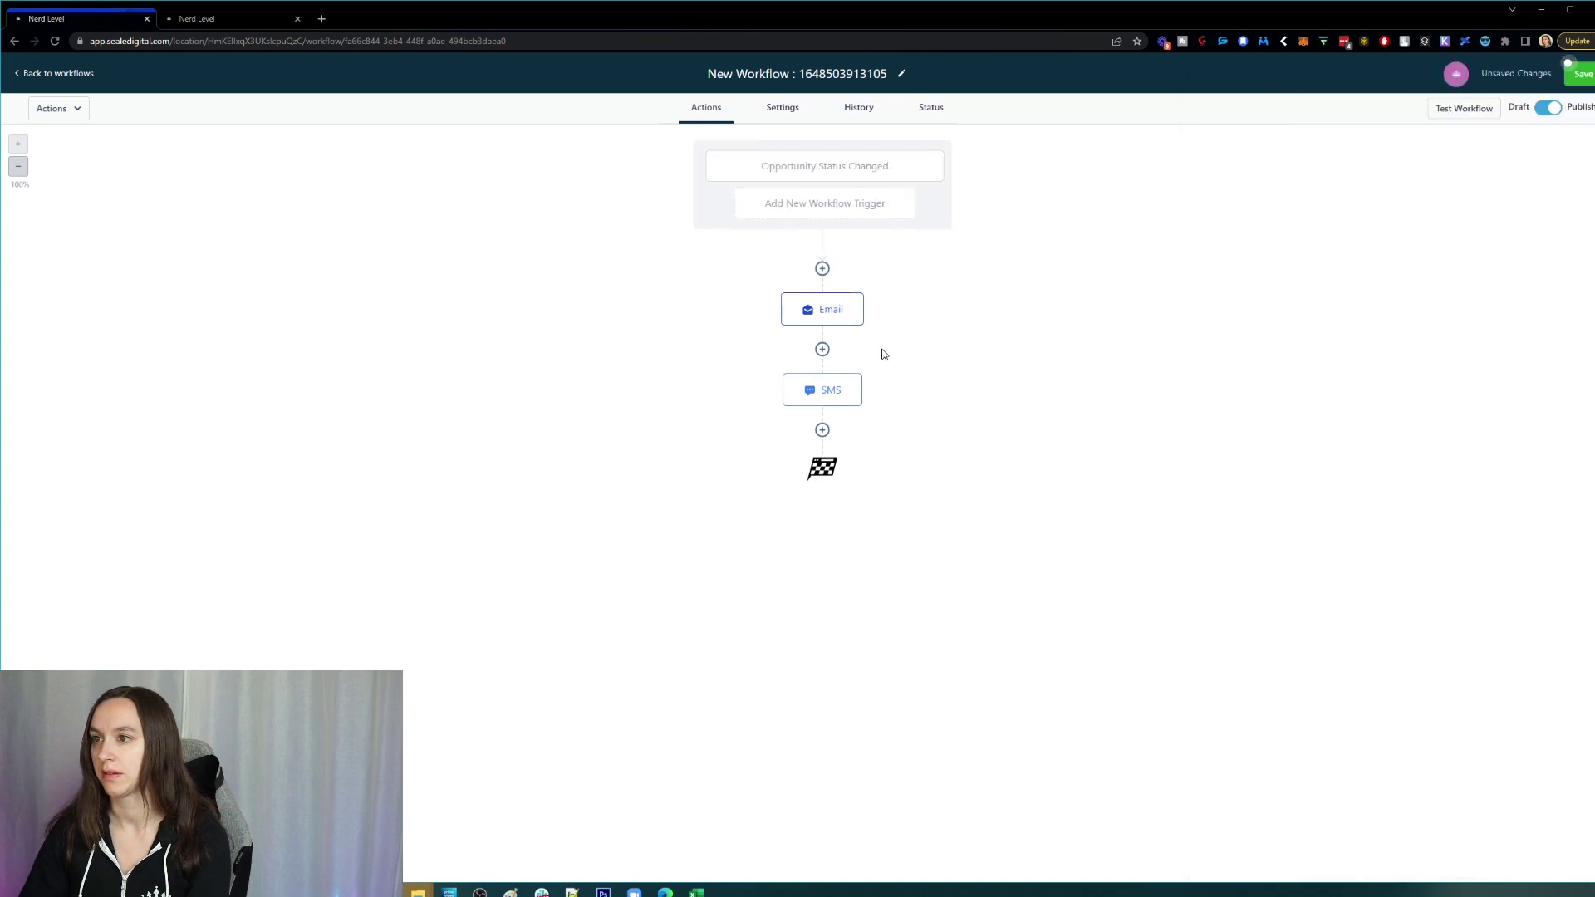
Add an Add To Notes step reading 'Not interested' after the SMS and save it.
left_click(822, 430)
type("add")
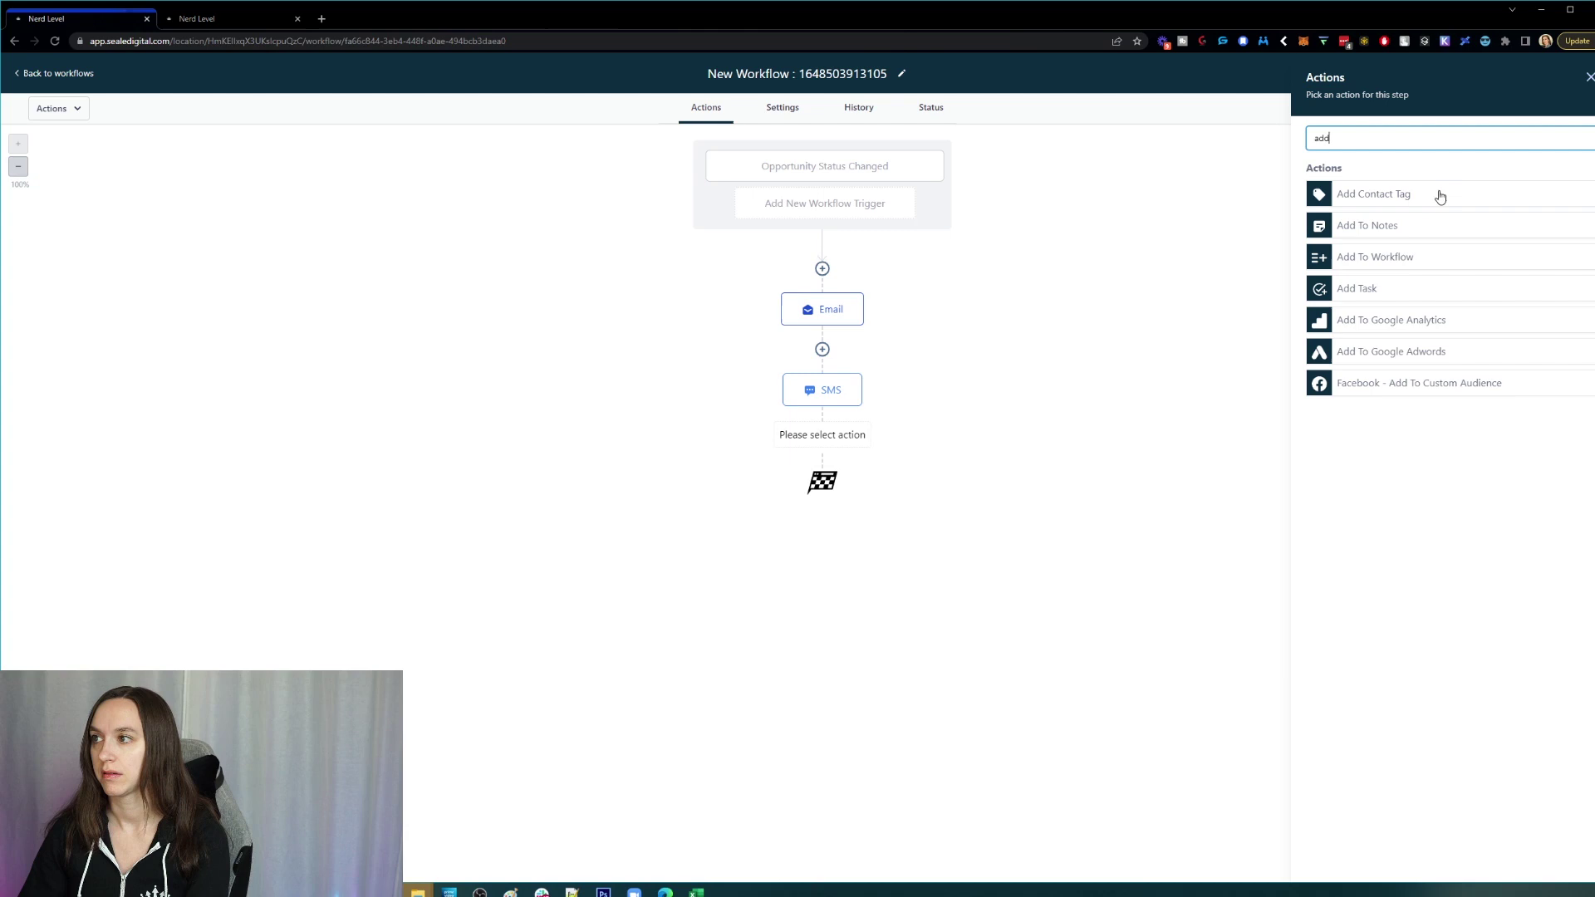
left_click(1407, 229)
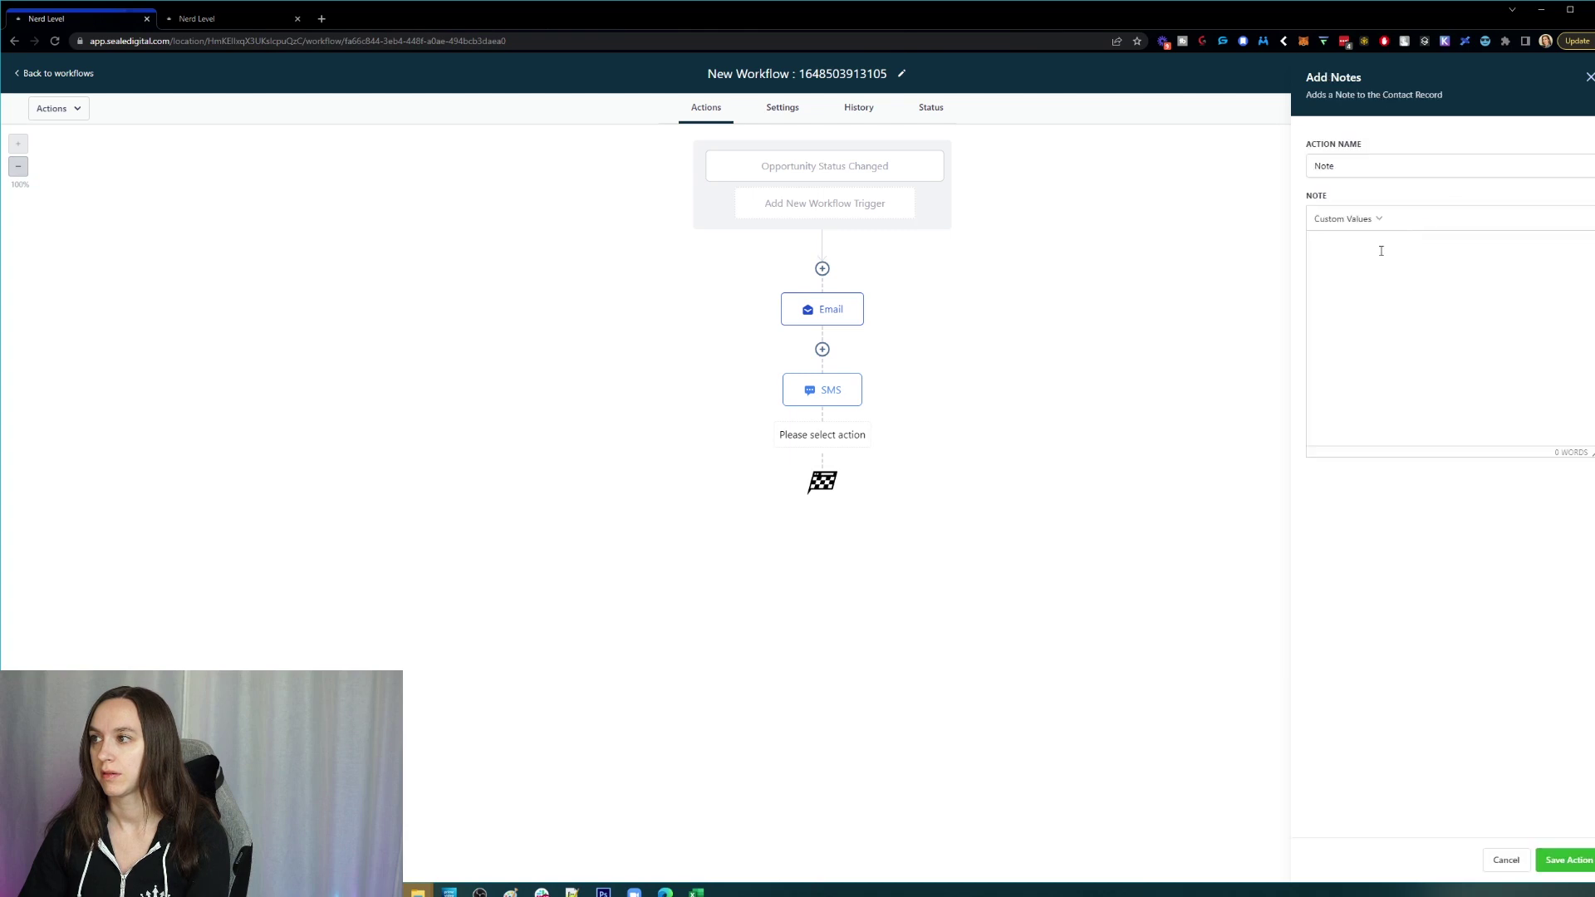
left_click(1379, 284)
type("Not interested")
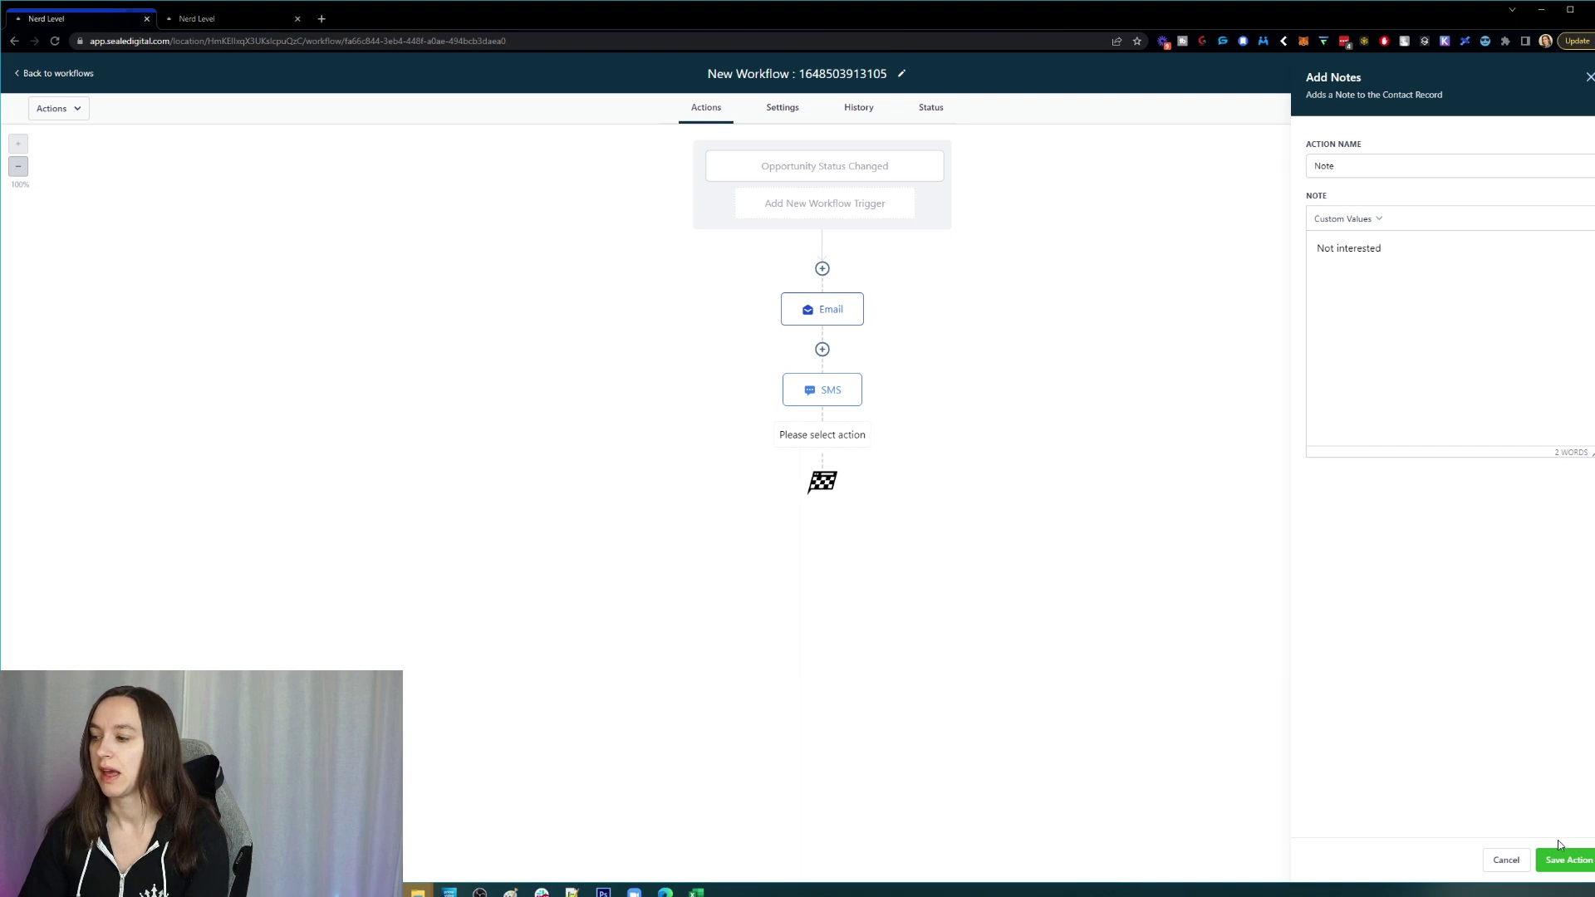
left_click(1571, 861)
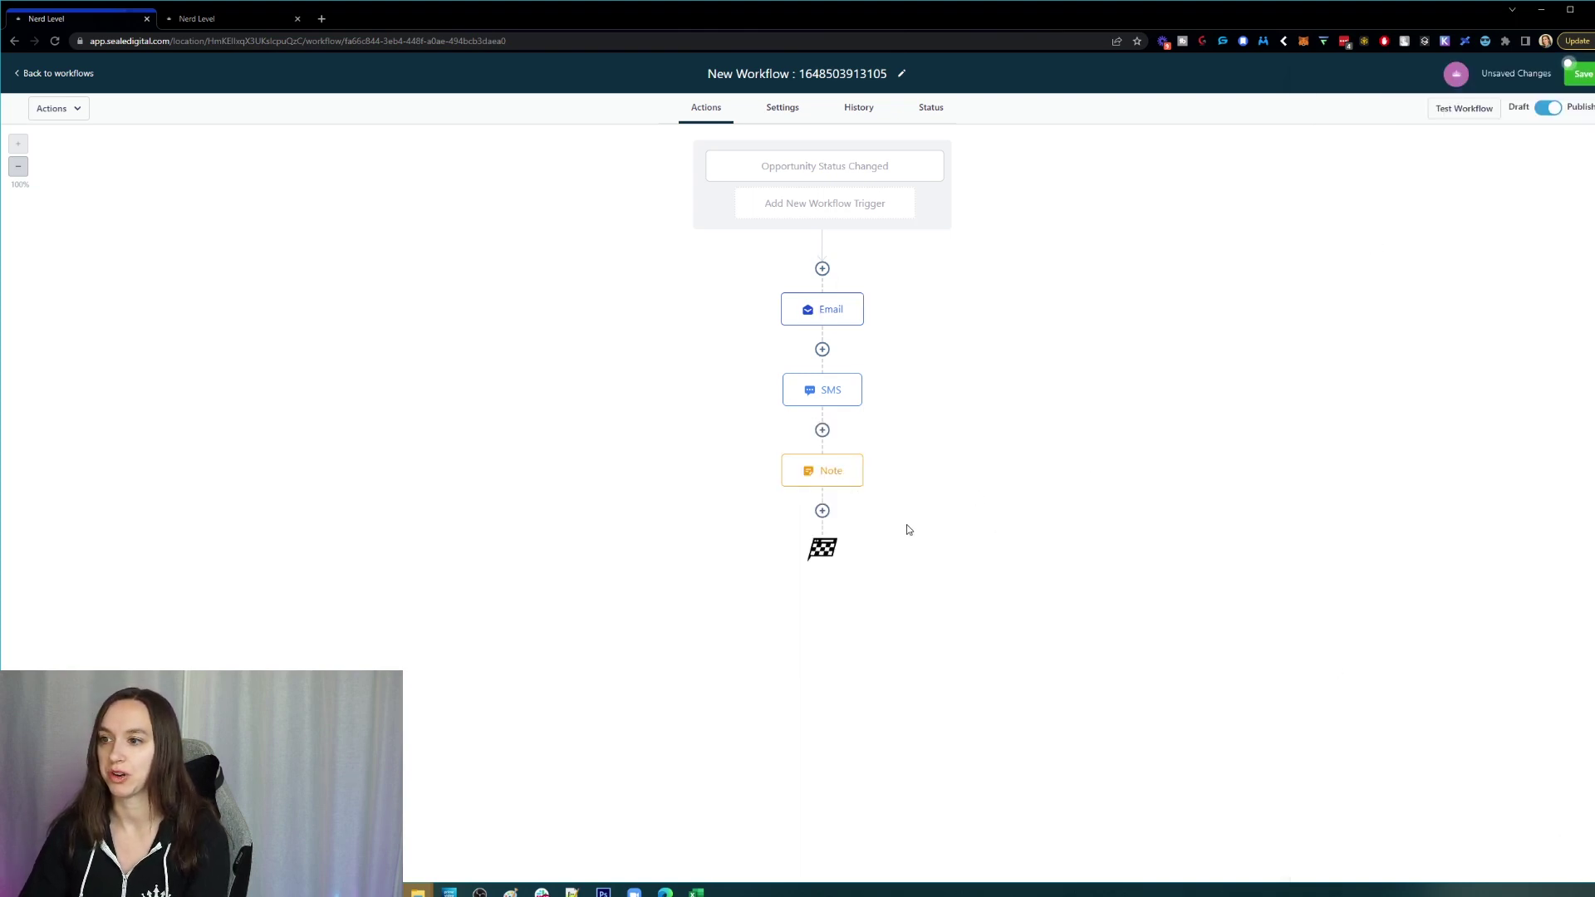
Add an Add Contact Tag step with the 'not interested' tag after the note and save it.
left_click(823, 513)
left_click(1433, 137)
type("tag")
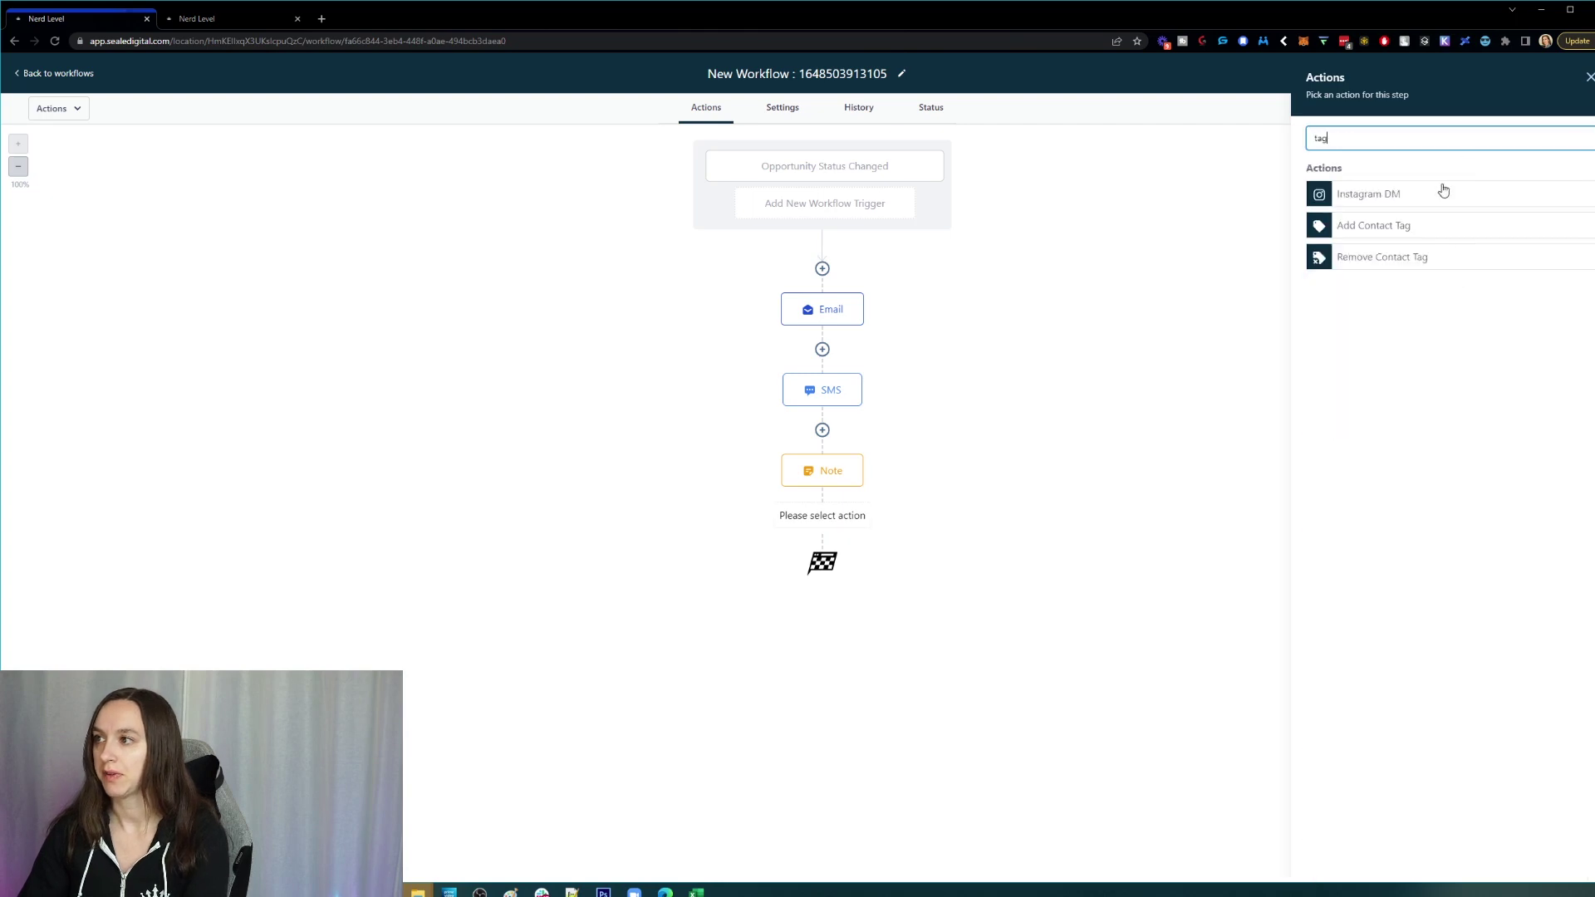
left_click(1389, 228)
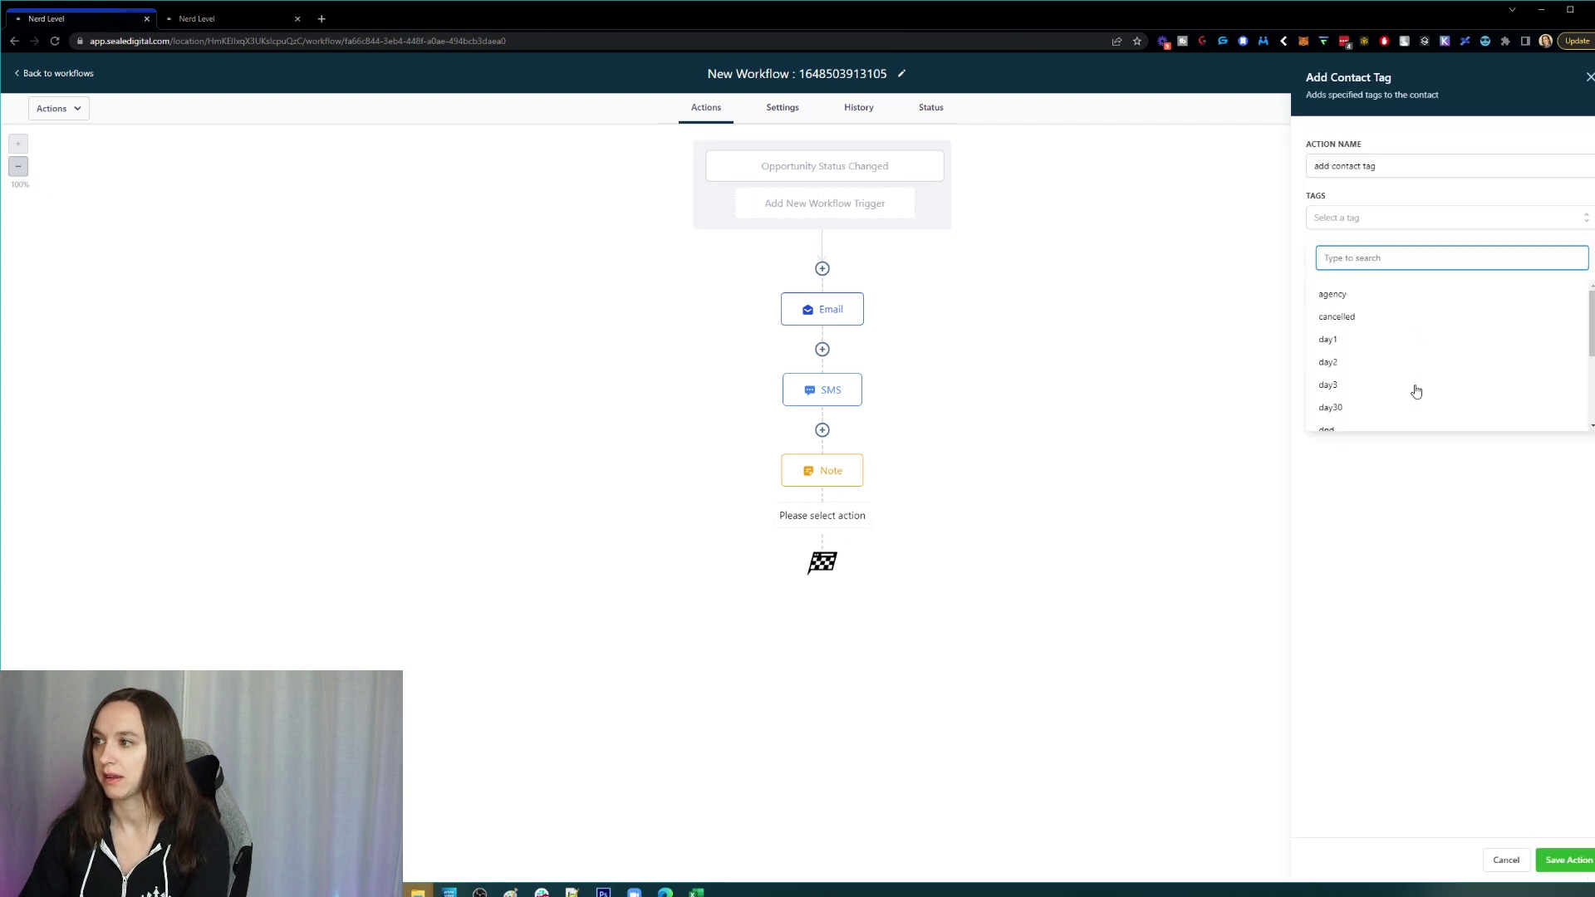
scroll(1414, 390, "down", 2)
left_click(1389, 328)
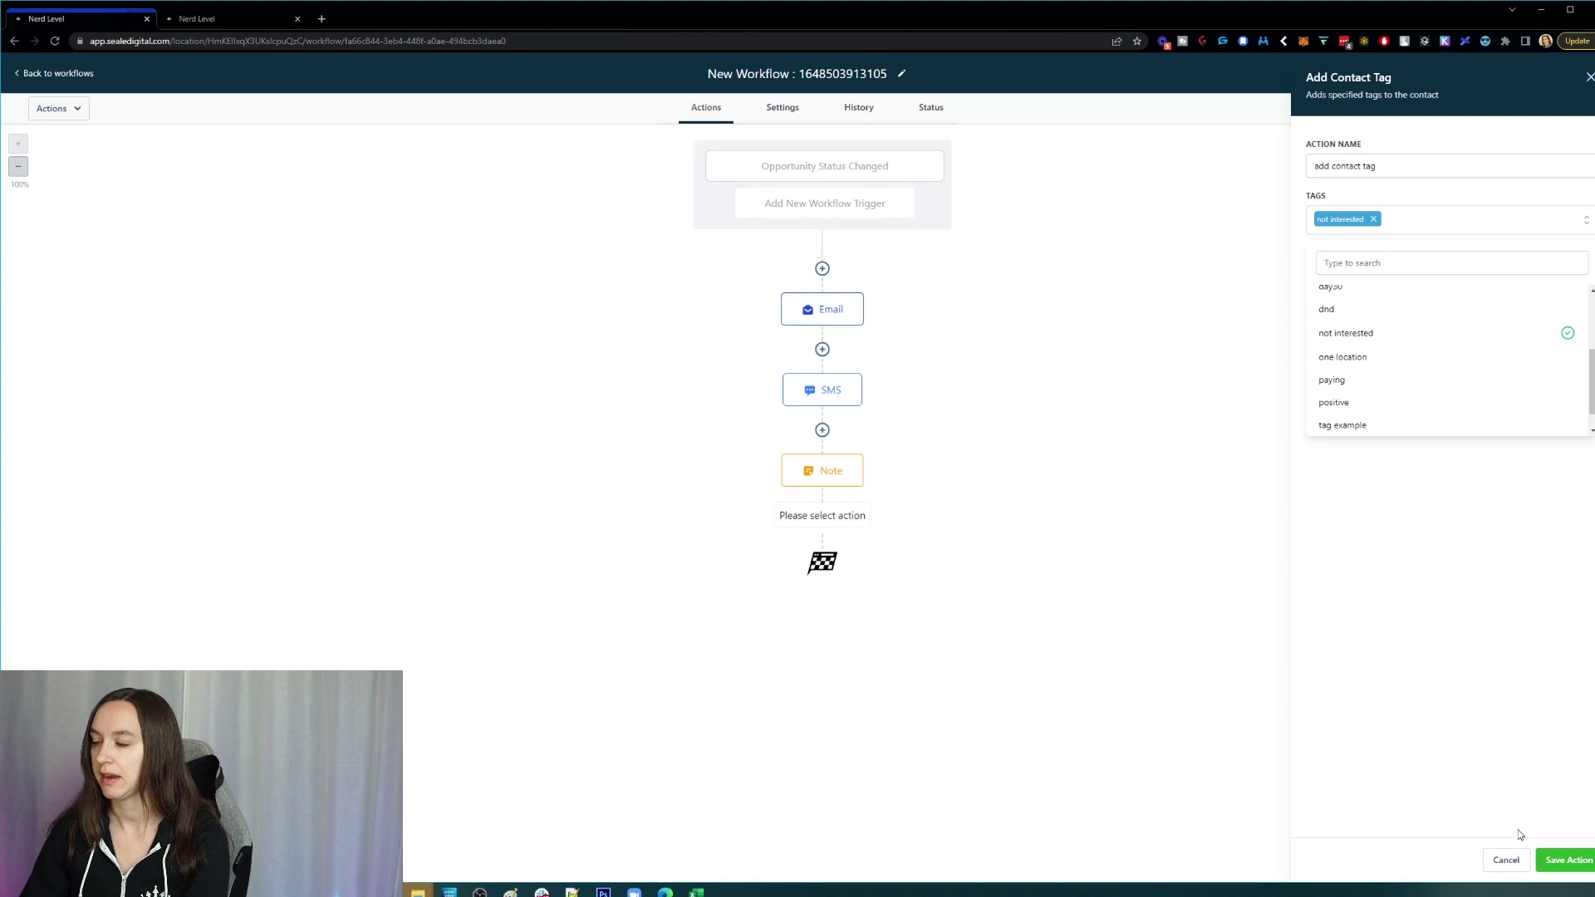
left_click(1567, 859)
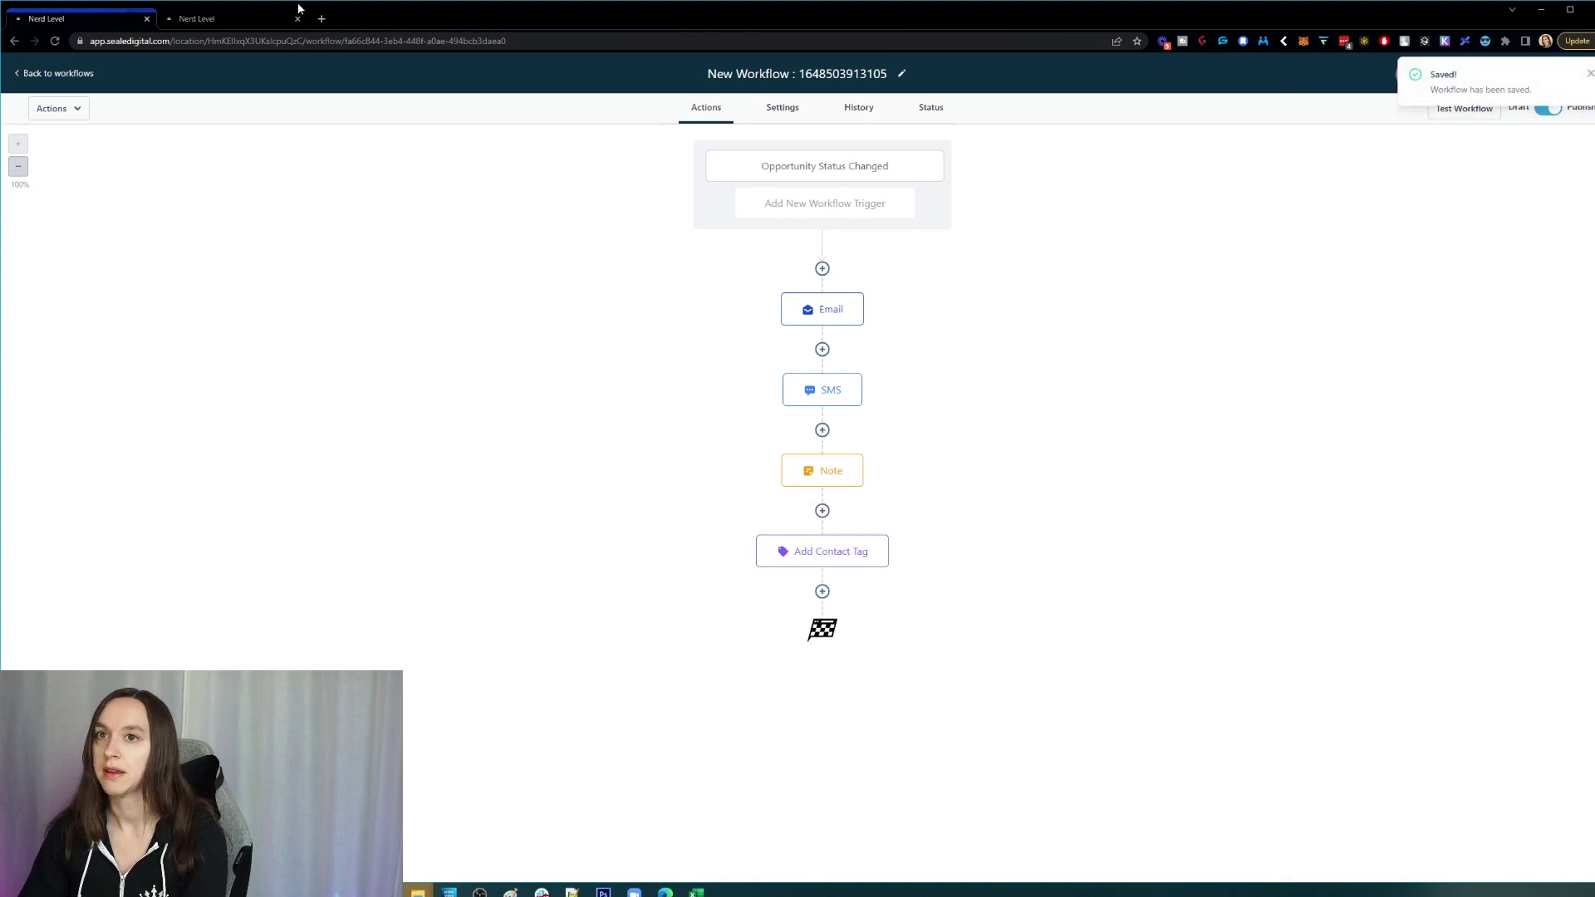
Reload the Contacts list and open Testy2's contact record.
left_click(237, 18)
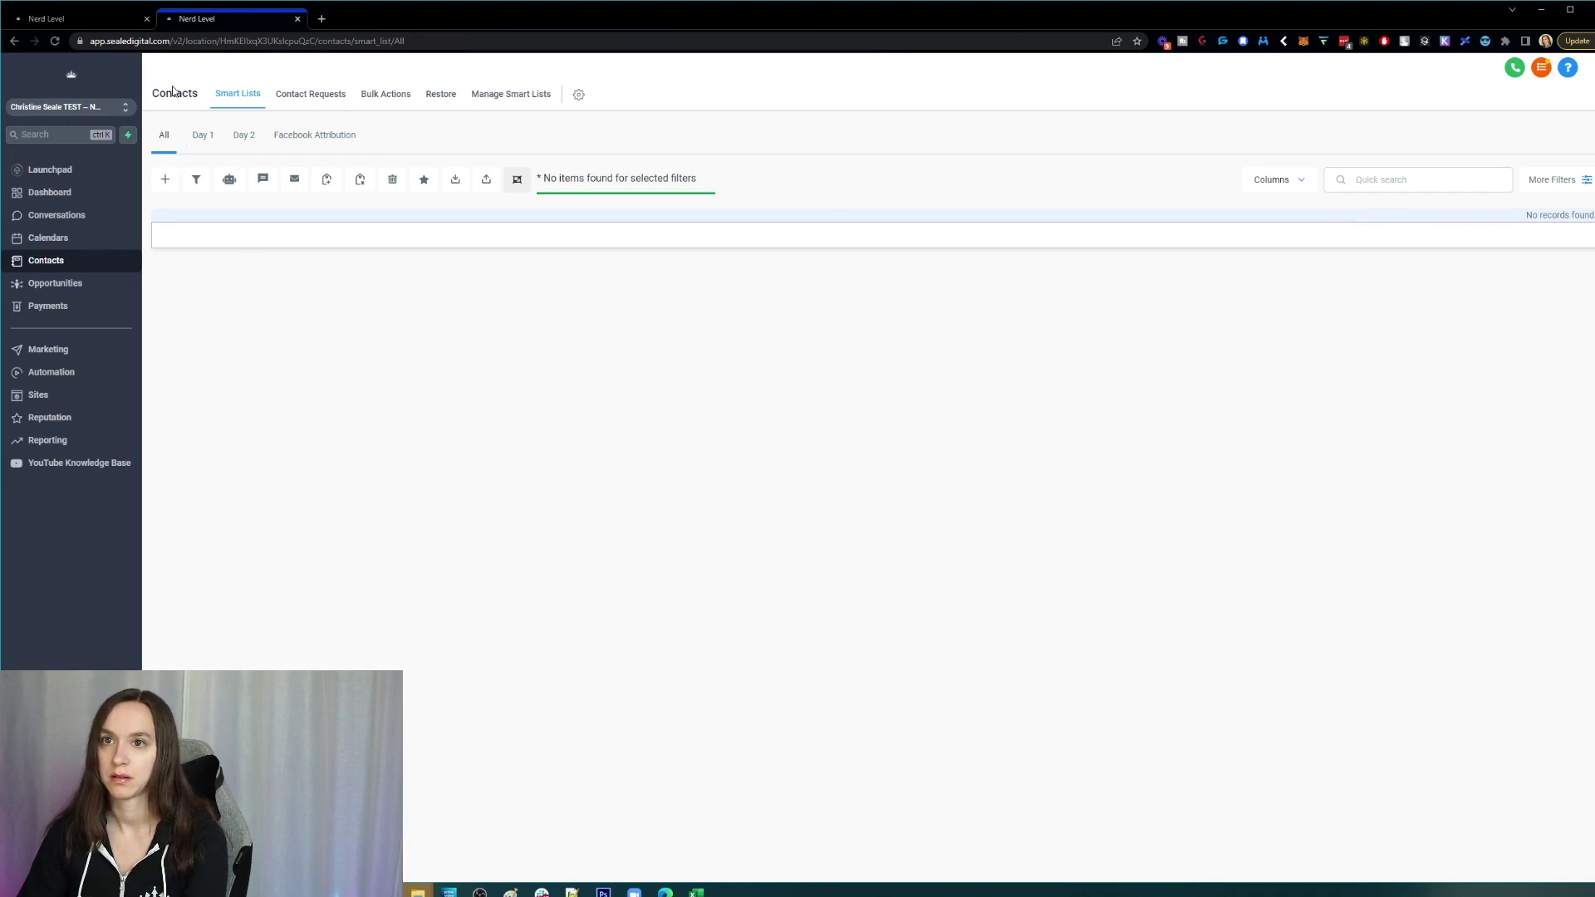
left_click(57, 41)
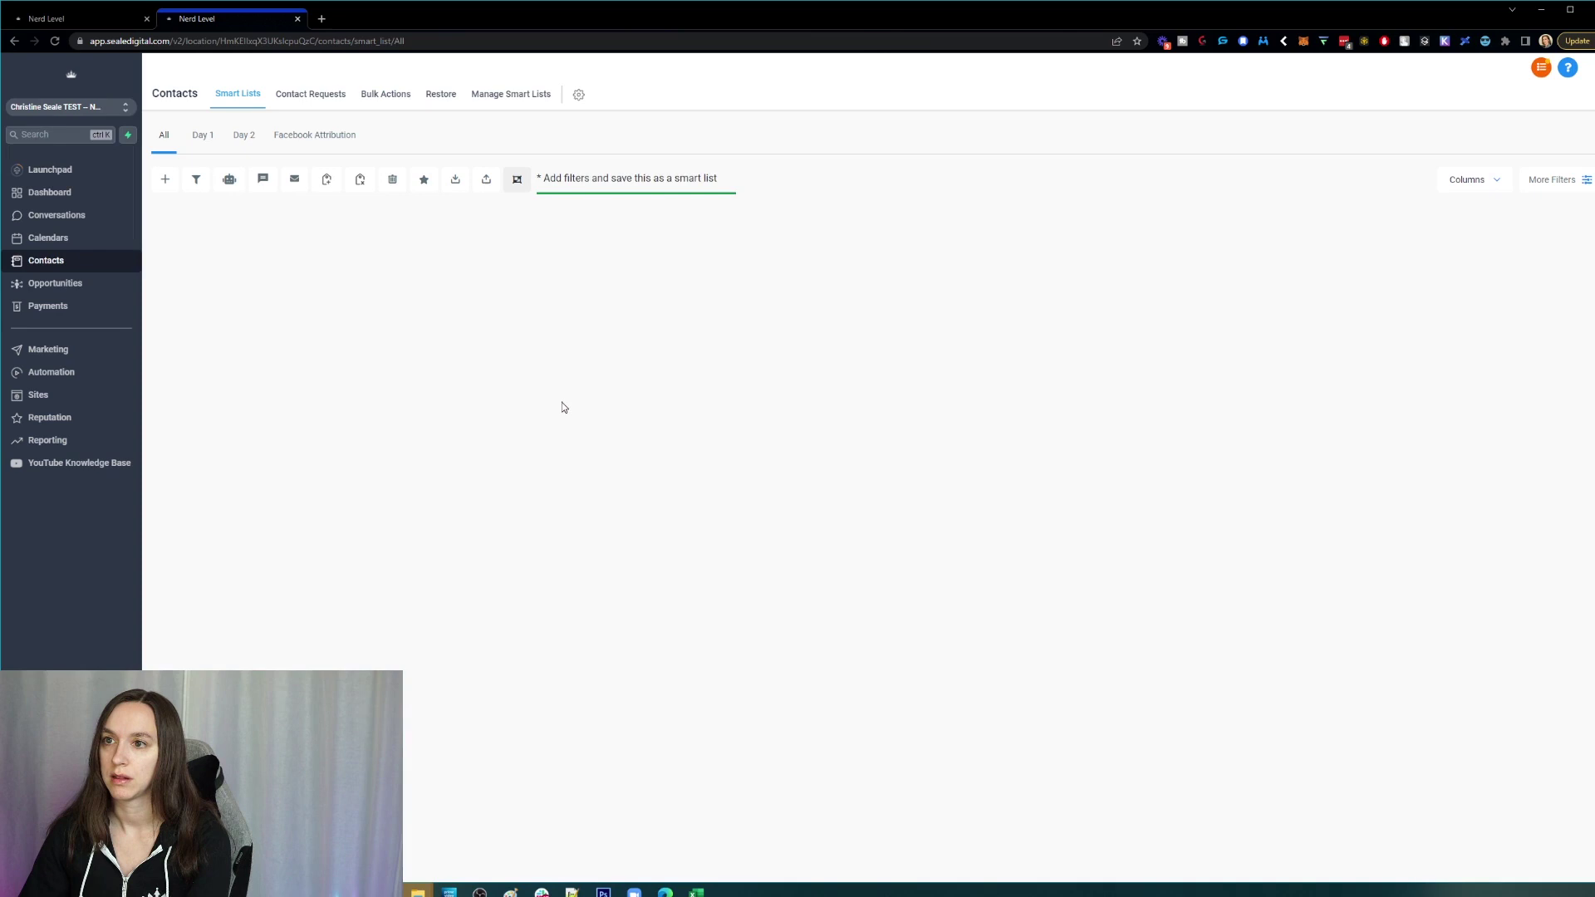
left_click(301, 267)
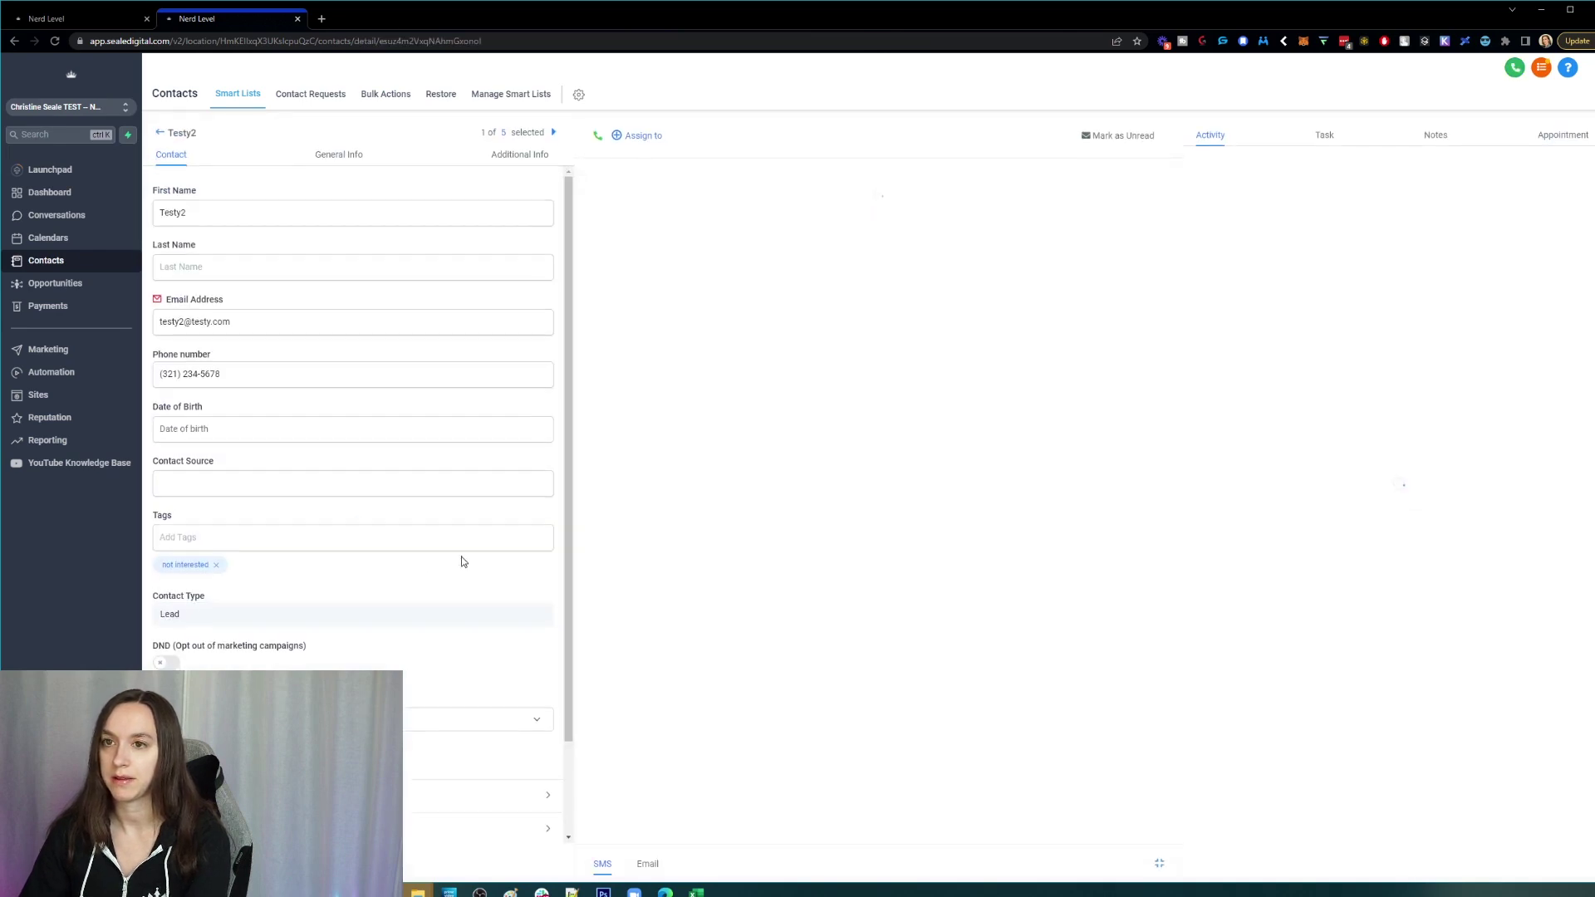
scroll(364, 529, "down", 2)
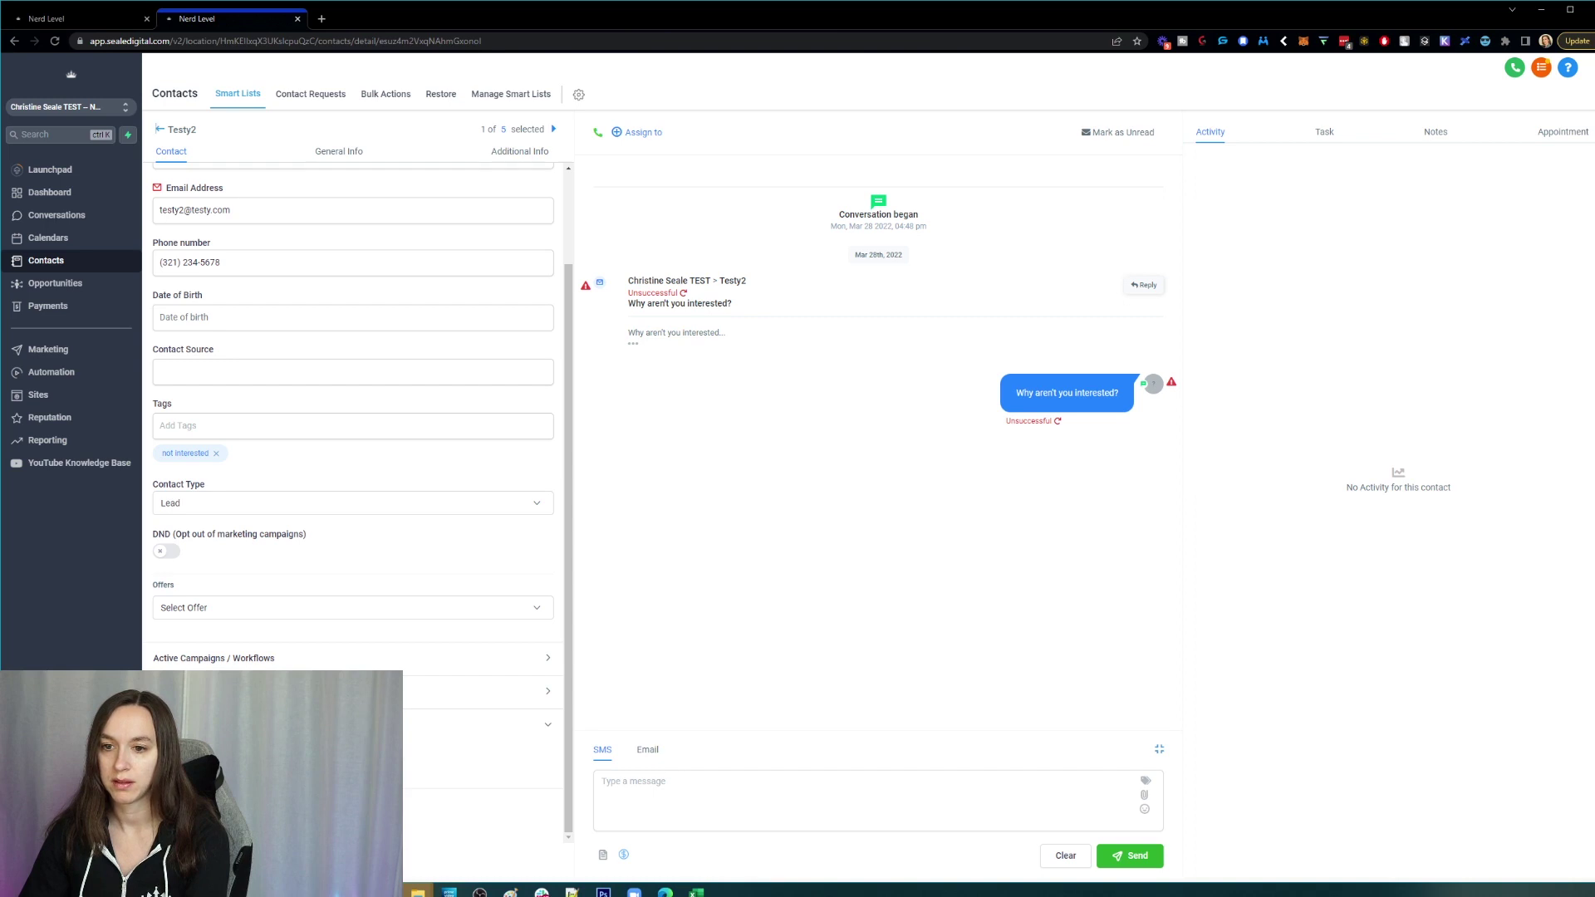
scroll(408, 746, "up", 1)
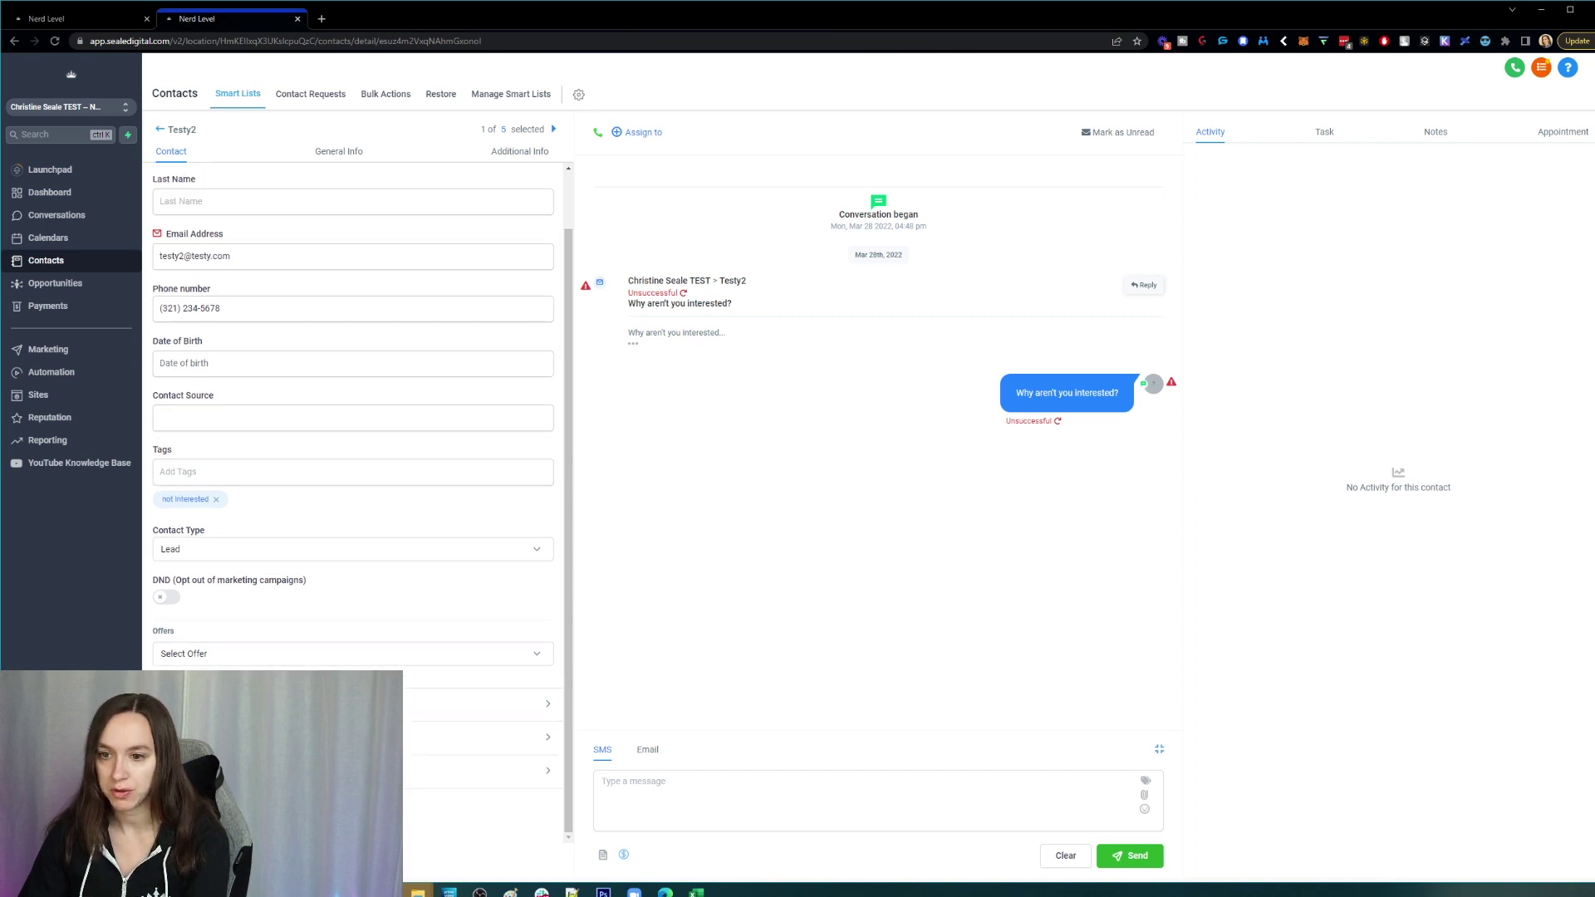
scroll(408, 746, "down", 1)
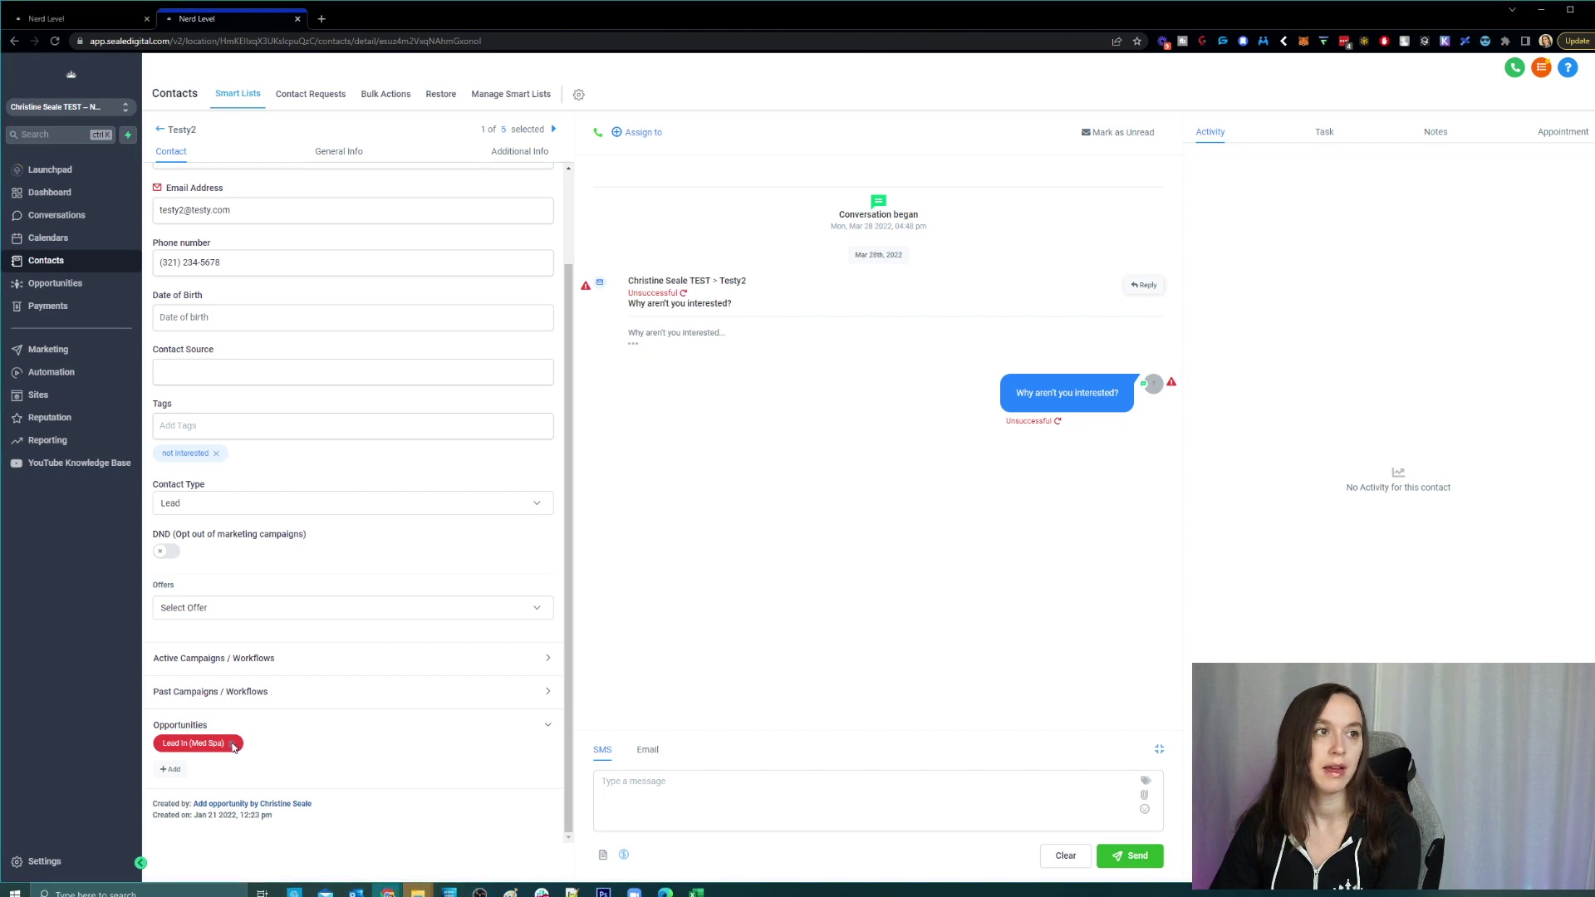
Set Testy2's Med Spa opportunity status to Abandoned.
left_click(231, 746)
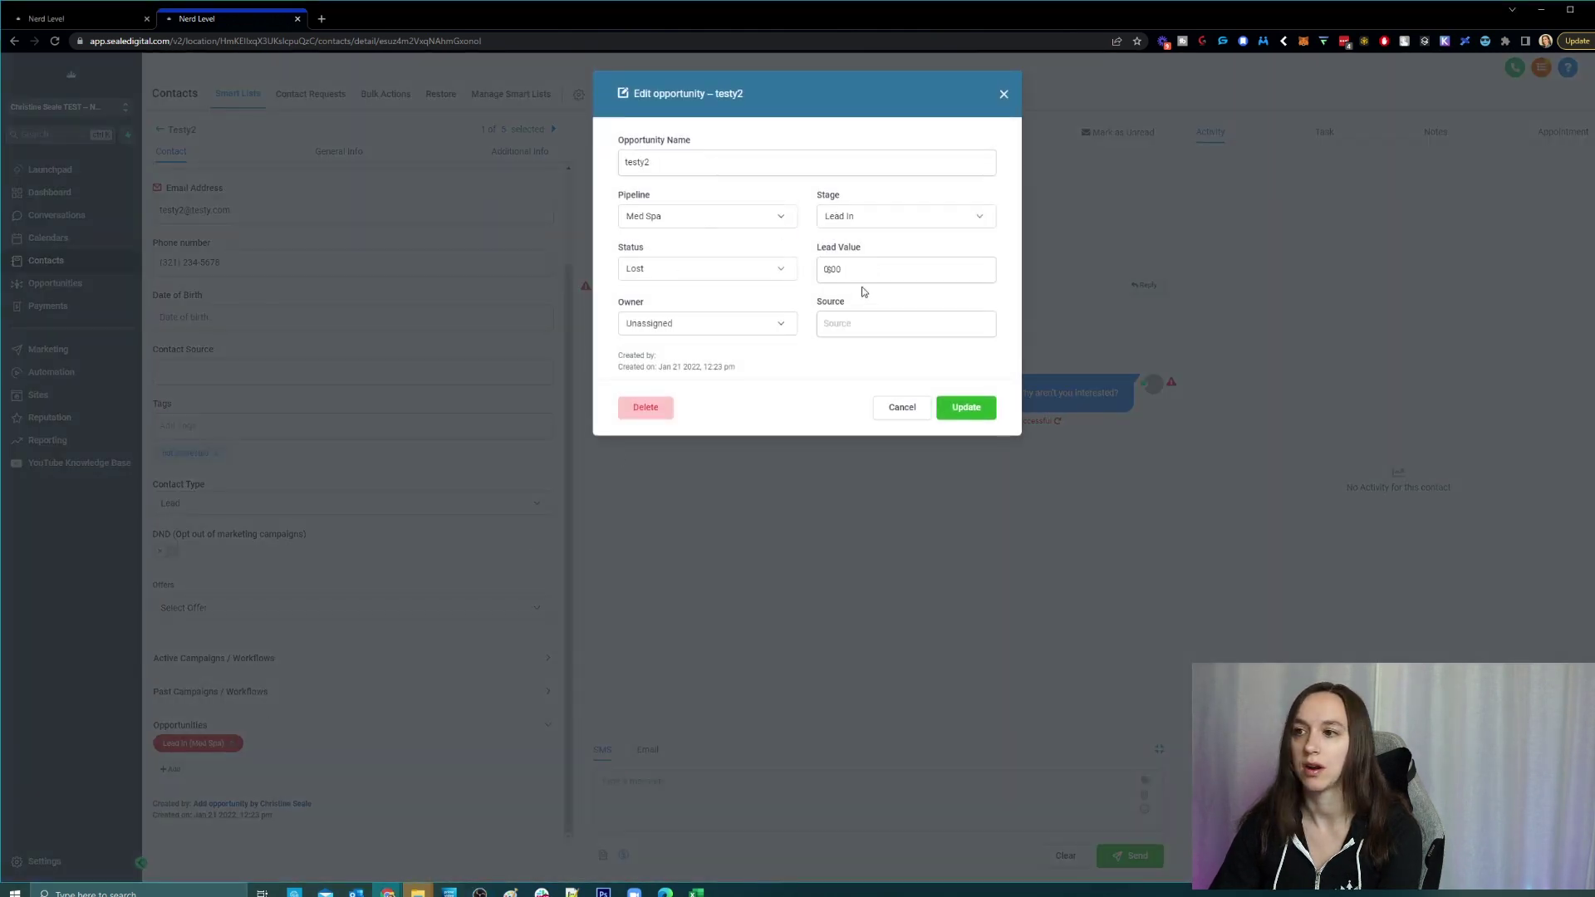
left_click(705, 269)
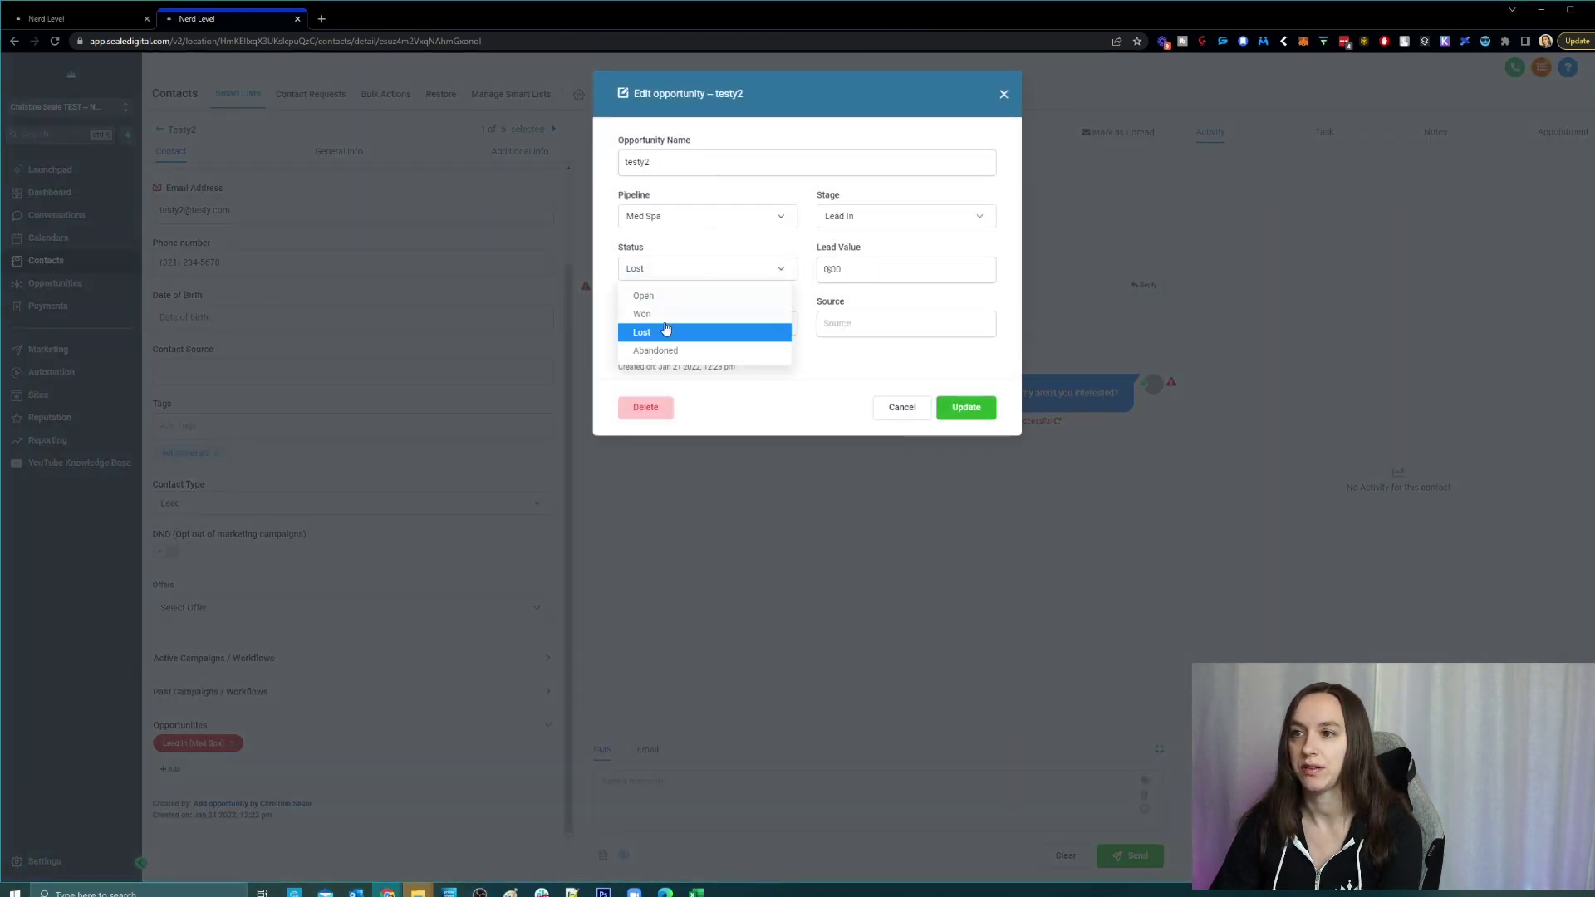
left_click(656, 357)
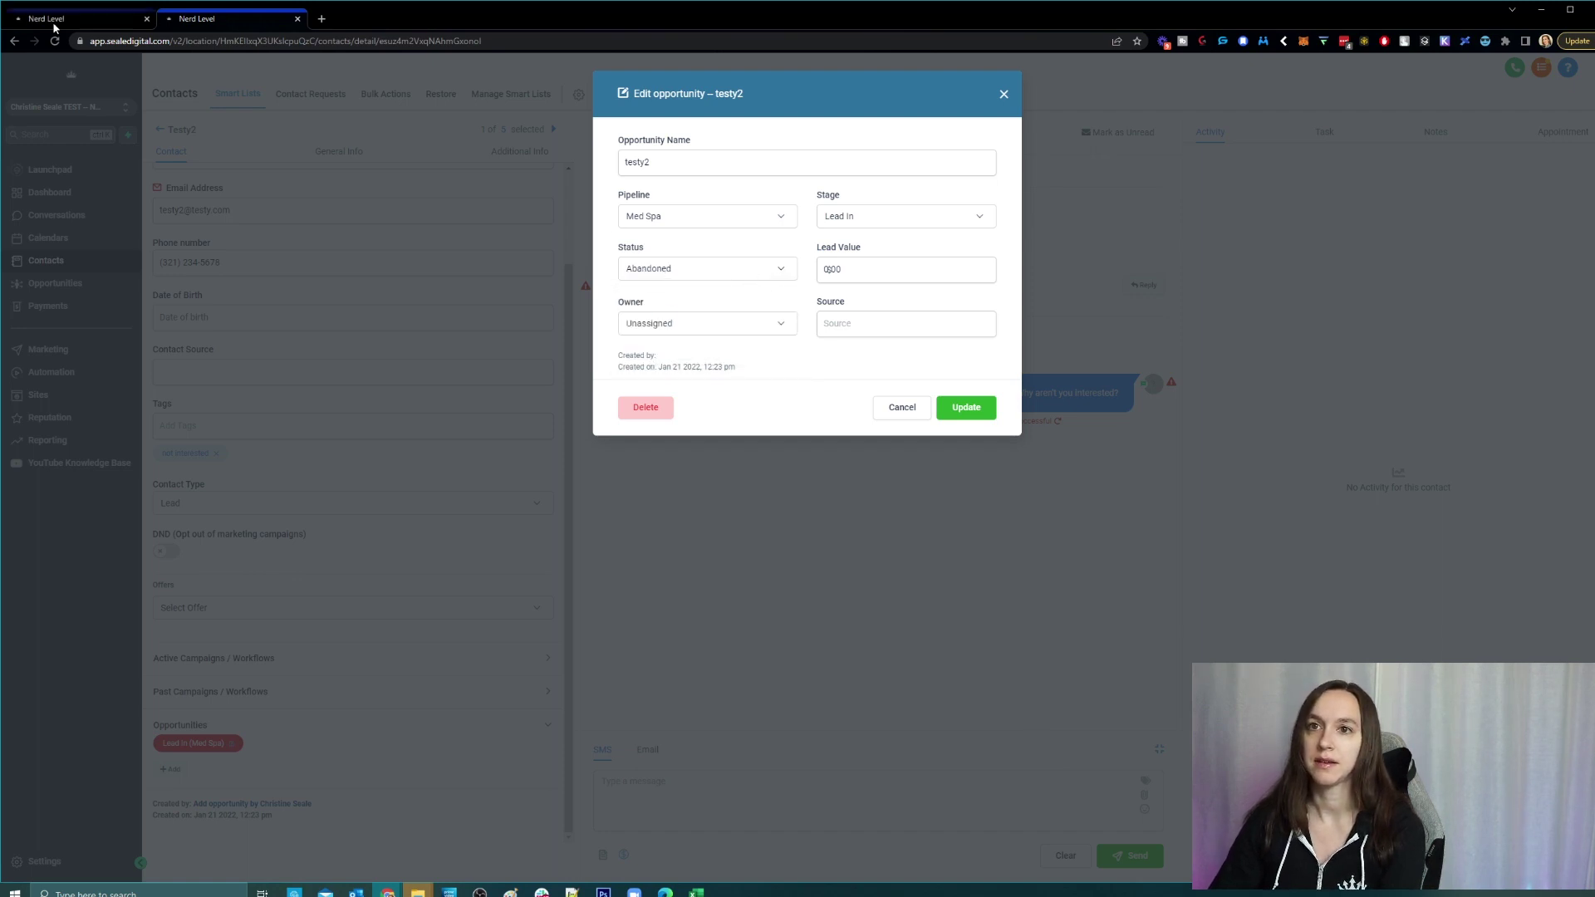
Glance at the workflow tab, then return and update the opportunity.
left_click(77, 17)
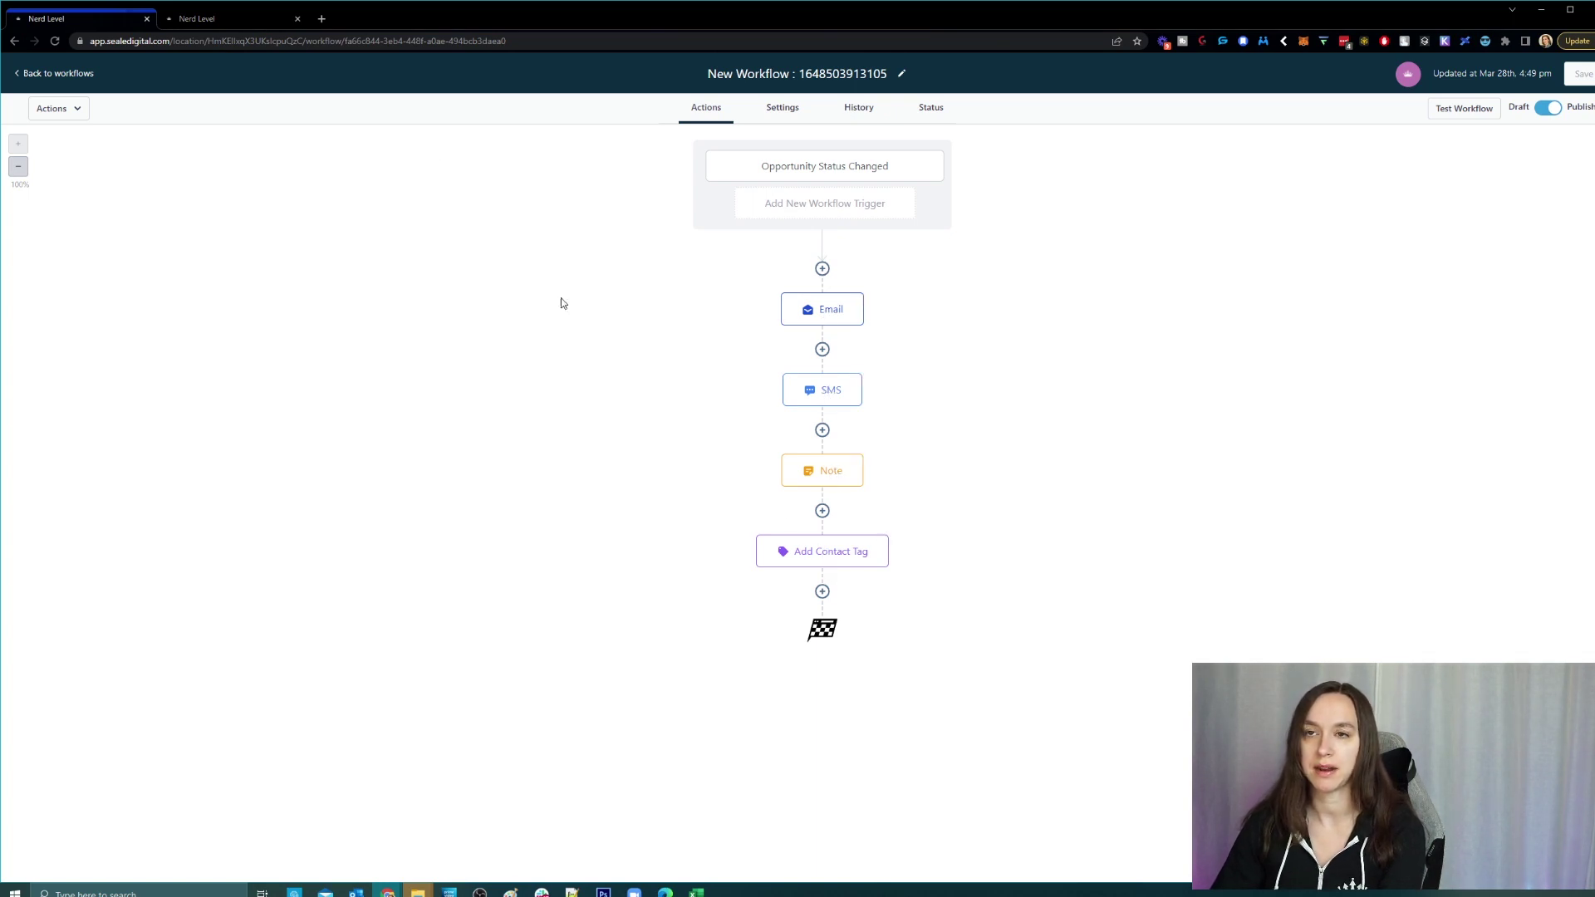
left_click(197, 17)
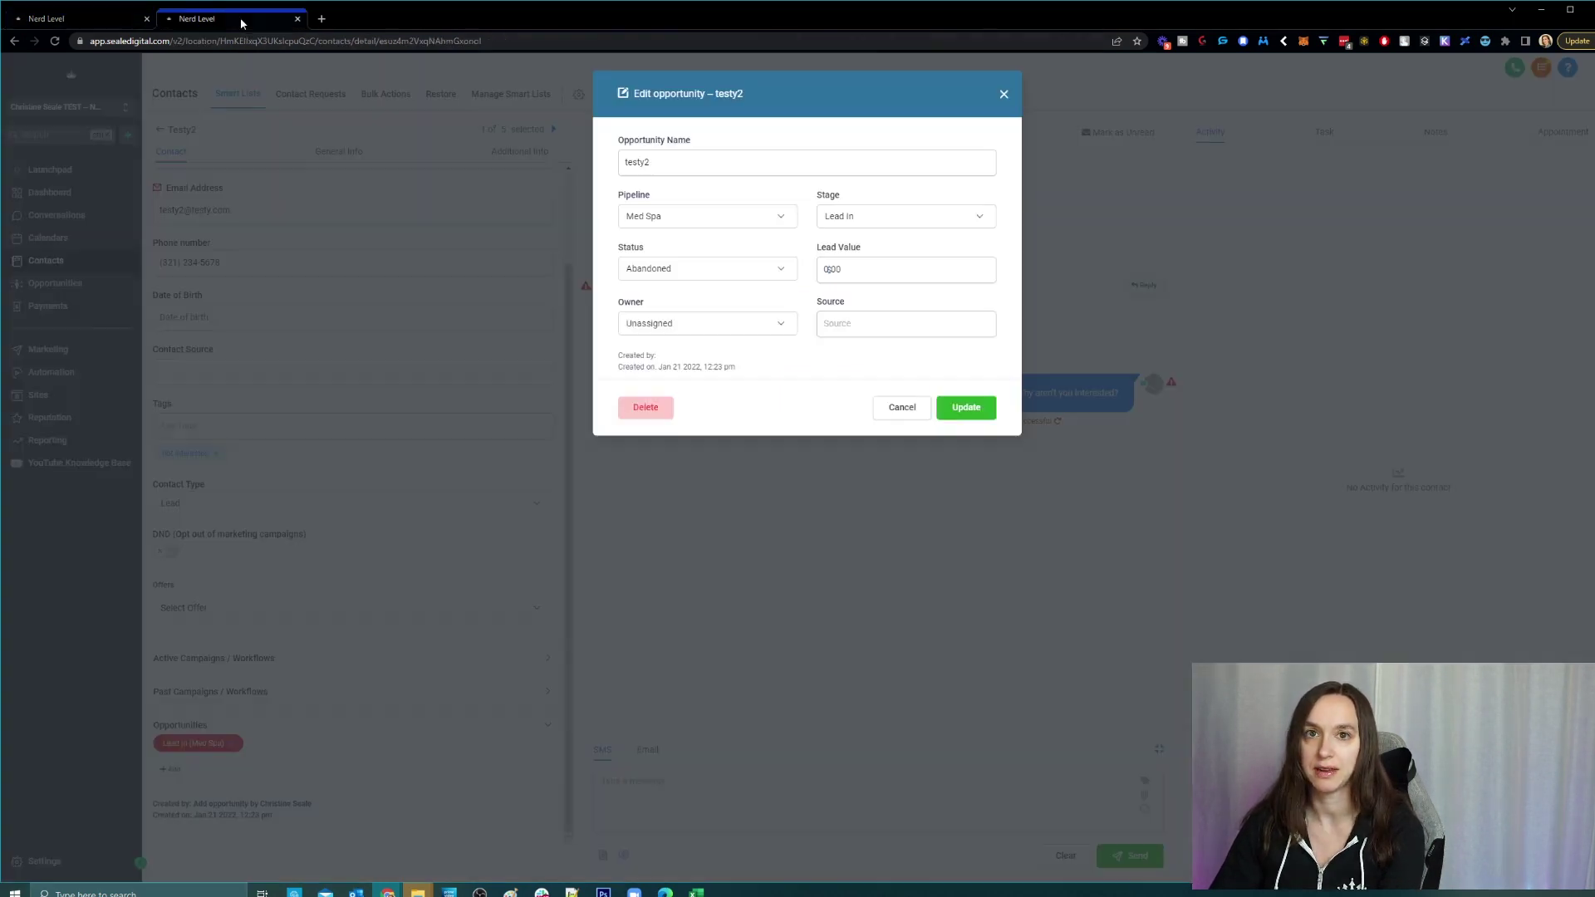
left_click(966, 407)
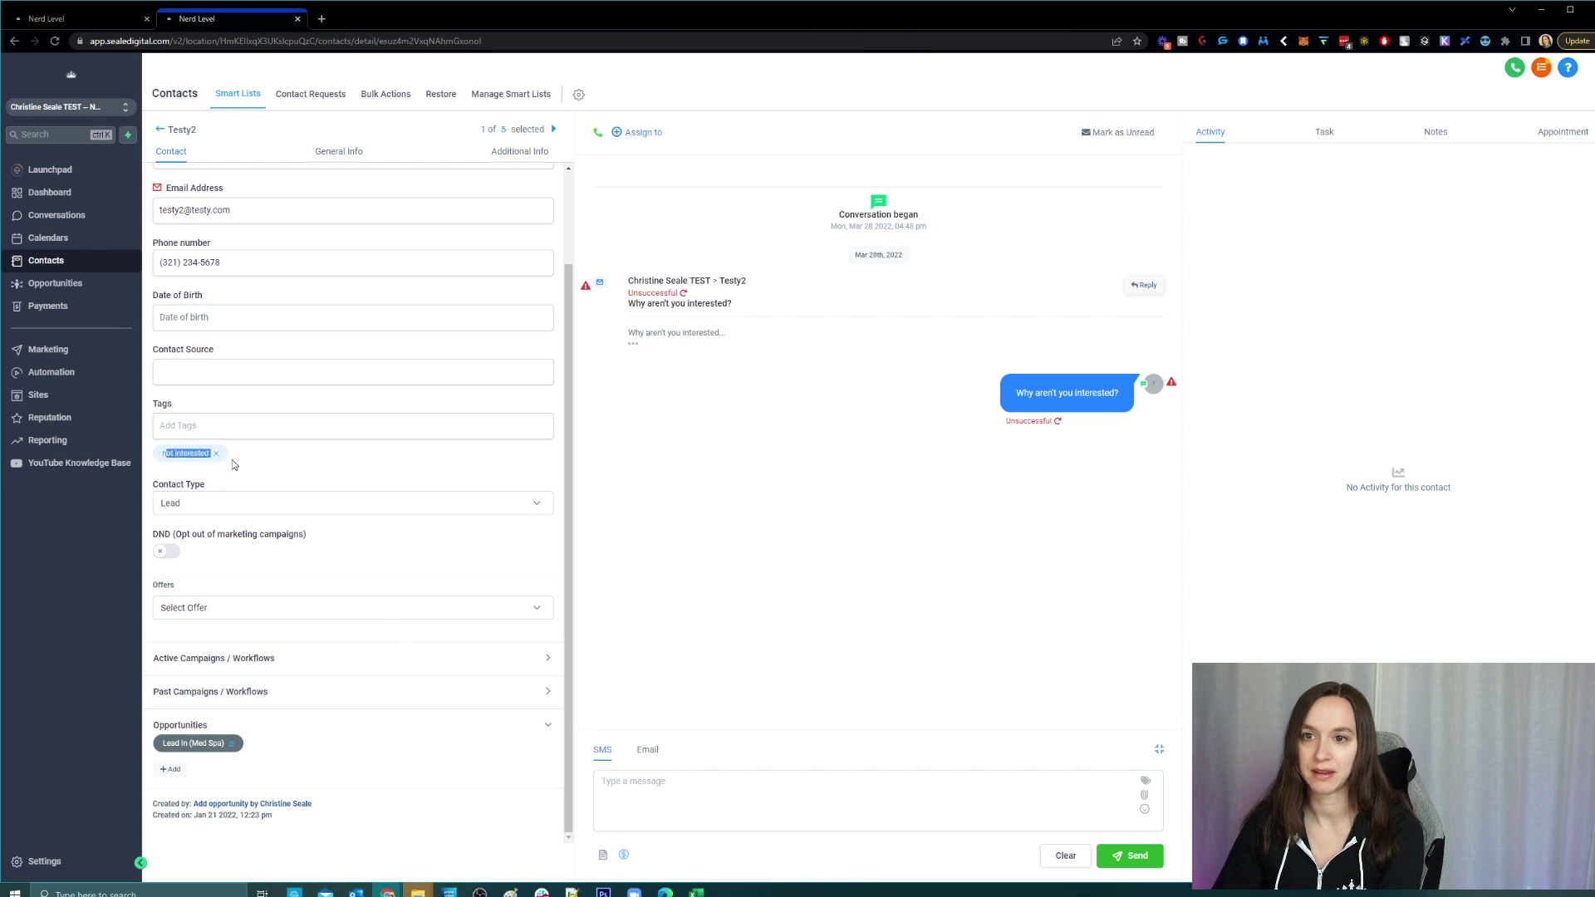
Check Testy2's Notes tab, reload the contact page and confirm there are still no notes.
left_click(252, 467)
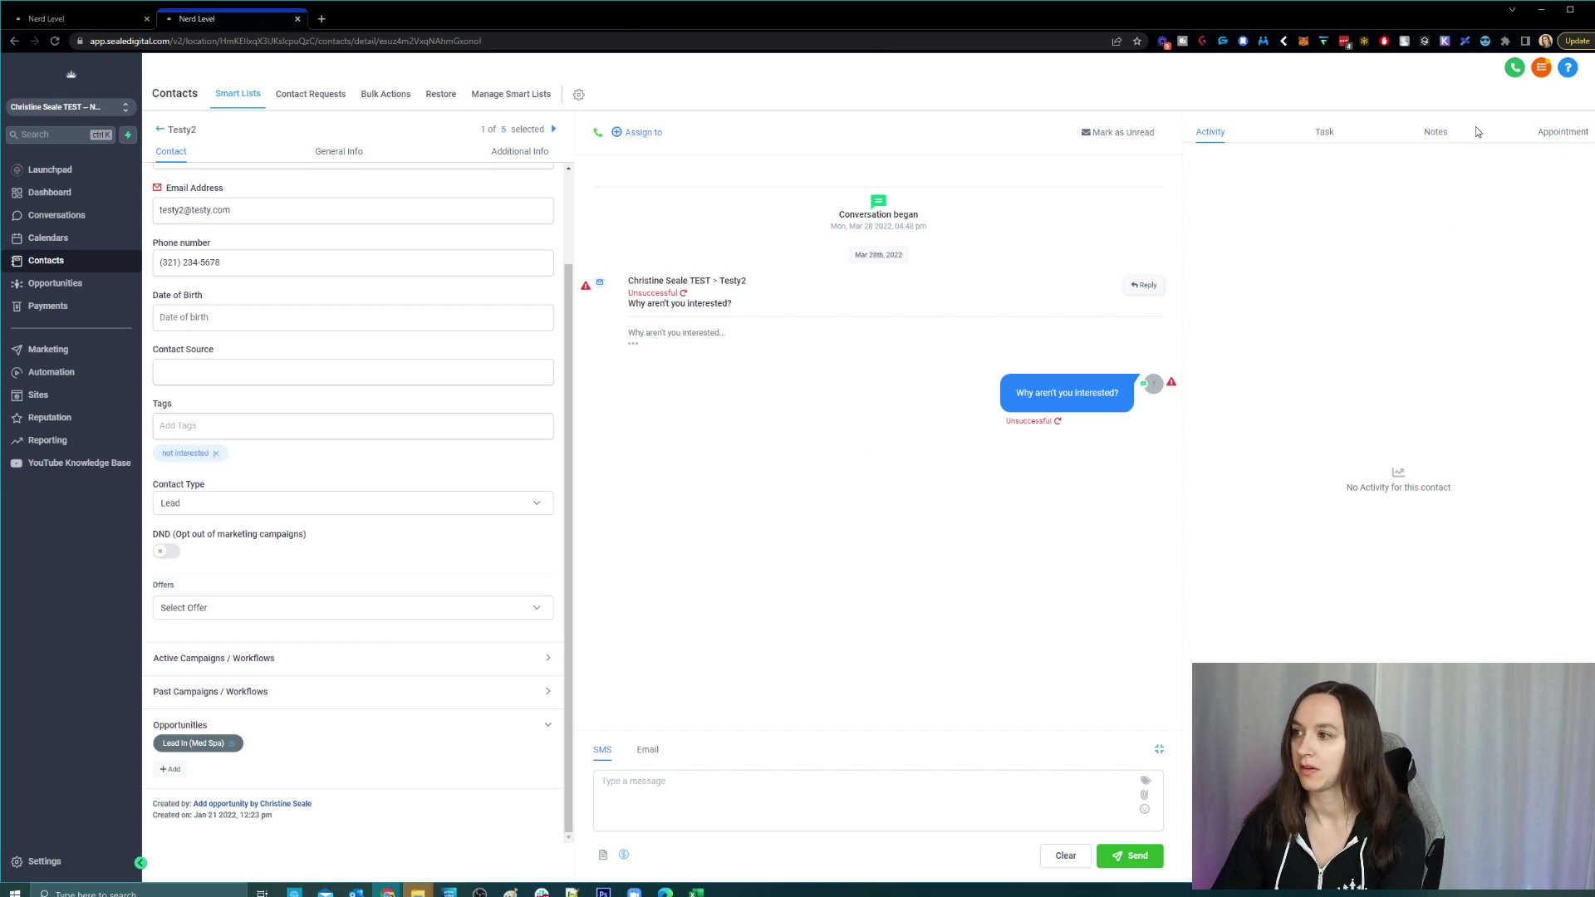
left_click(1440, 132)
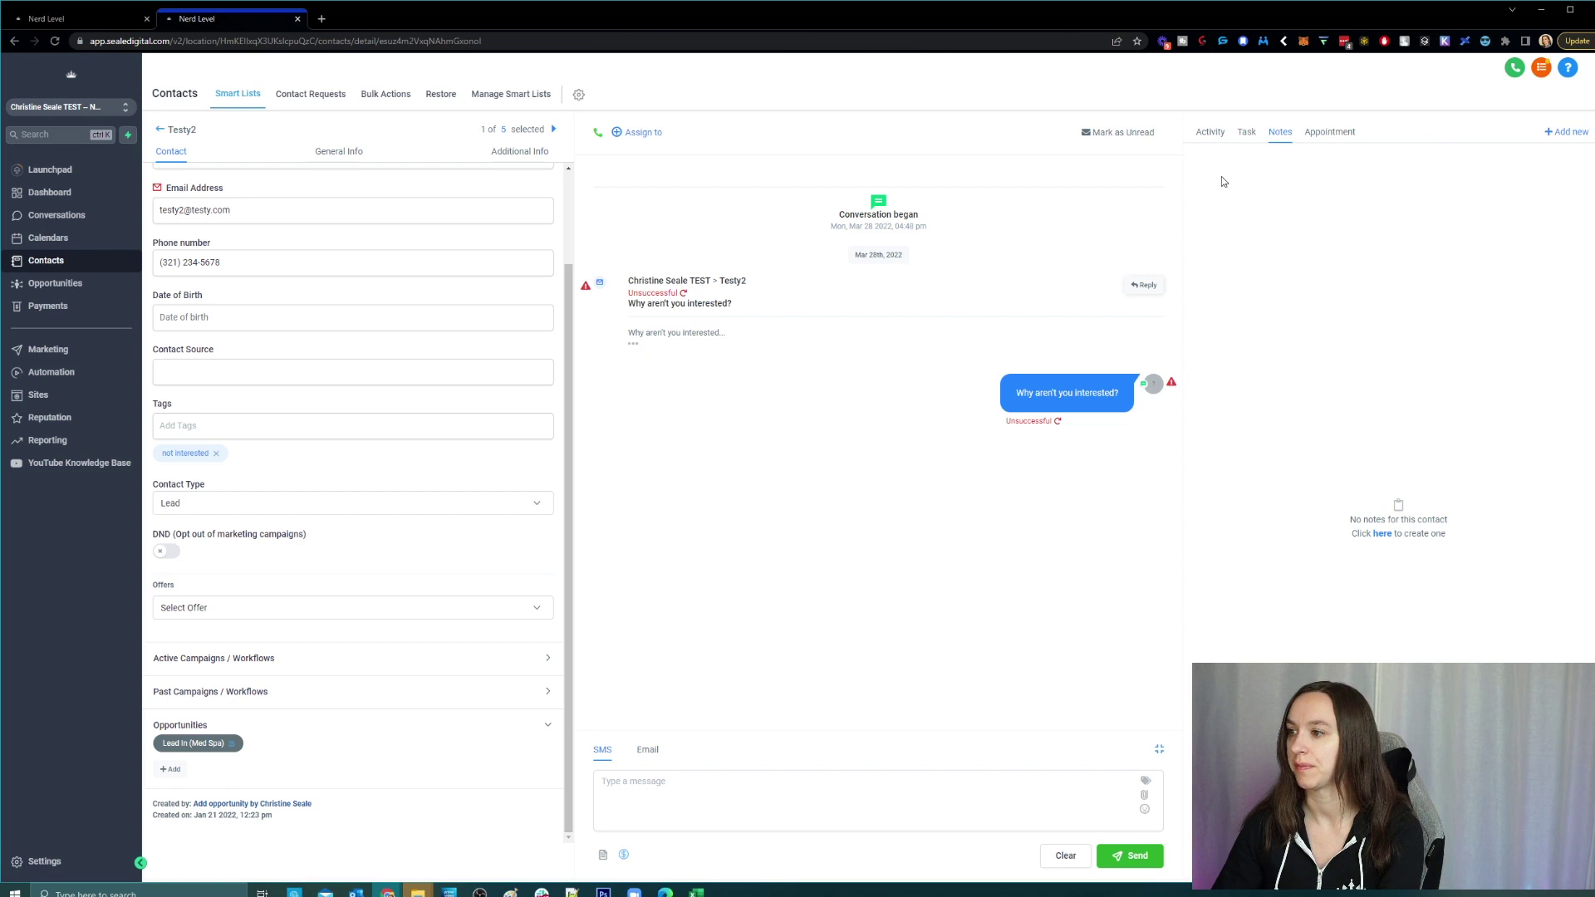
left_click(54, 42)
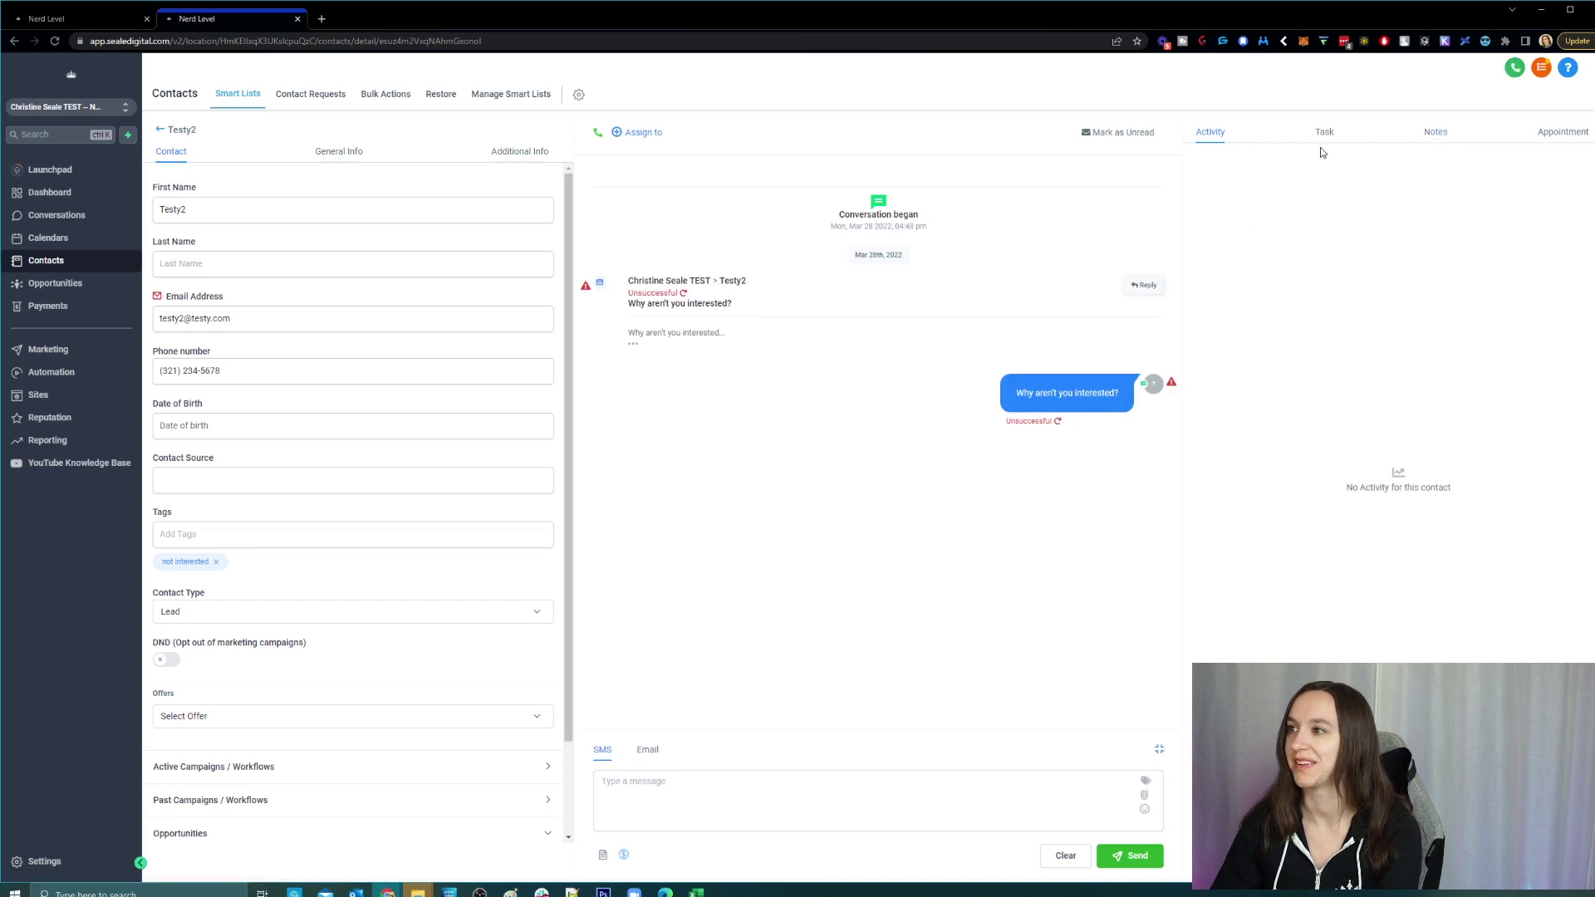
left_click(1439, 132)
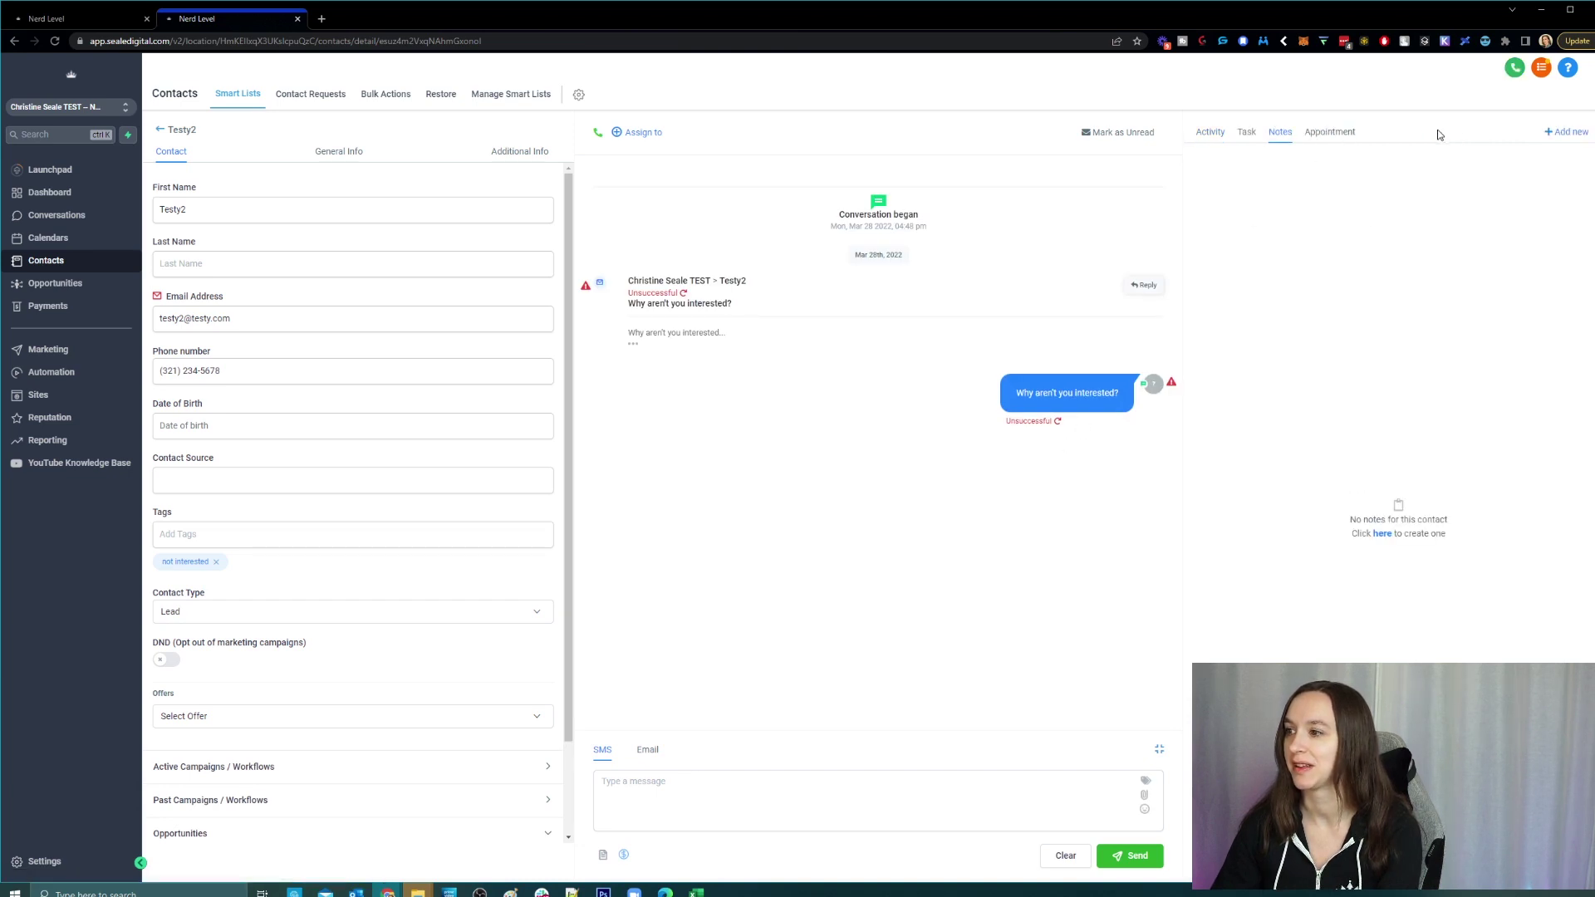
Review the workflow's Not interested note step, revisit the contact tab, and return to the workflow.
left_click(75, 17)
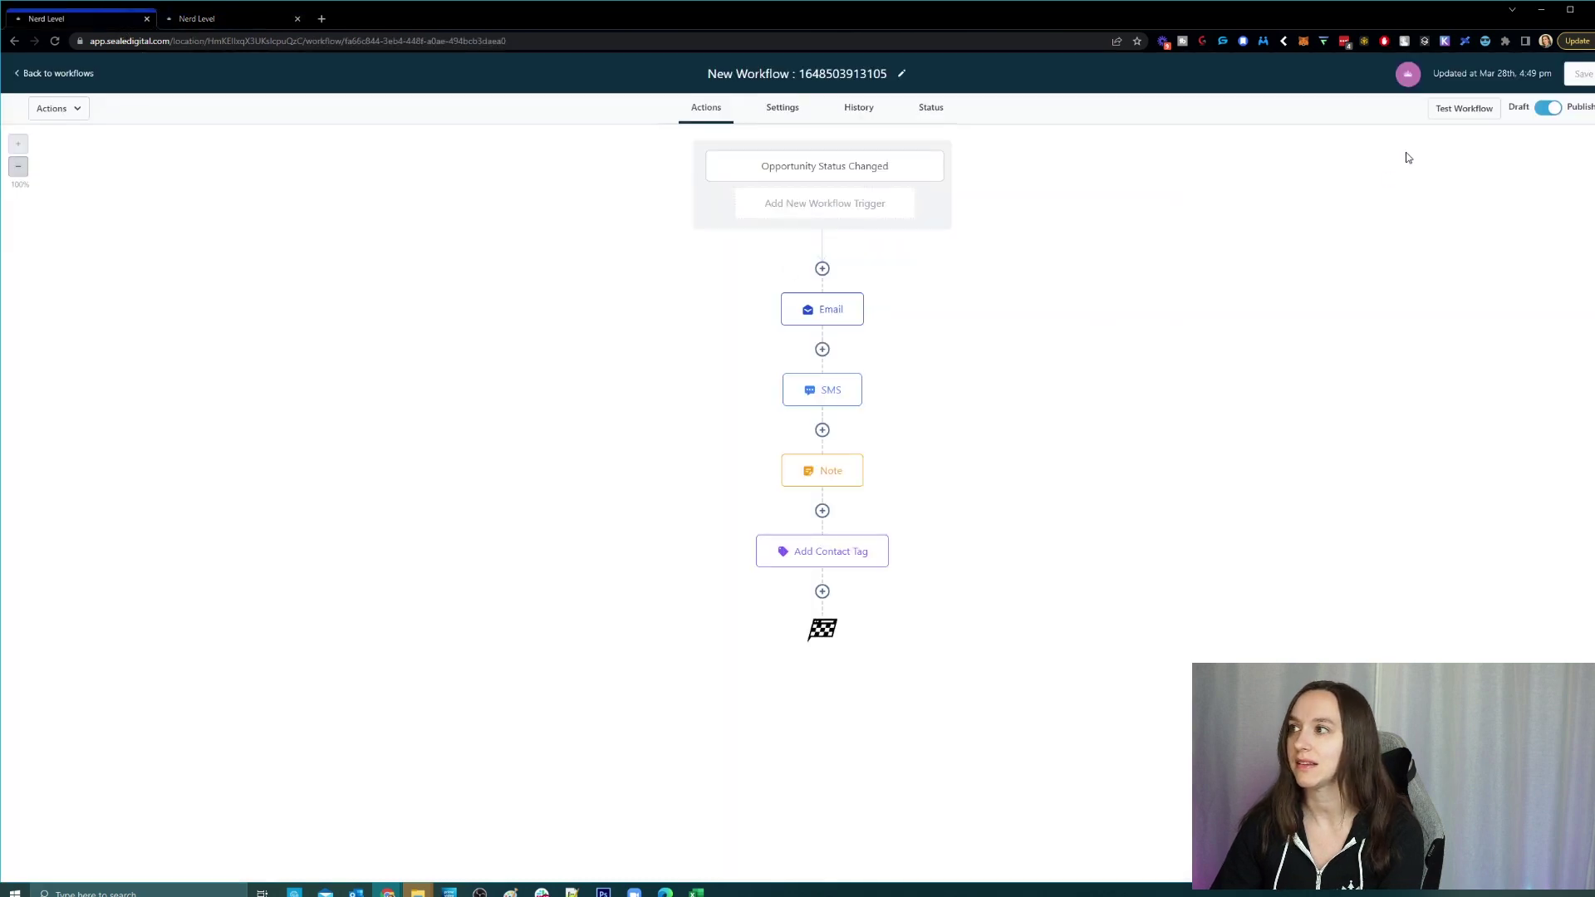
left_click(822, 470)
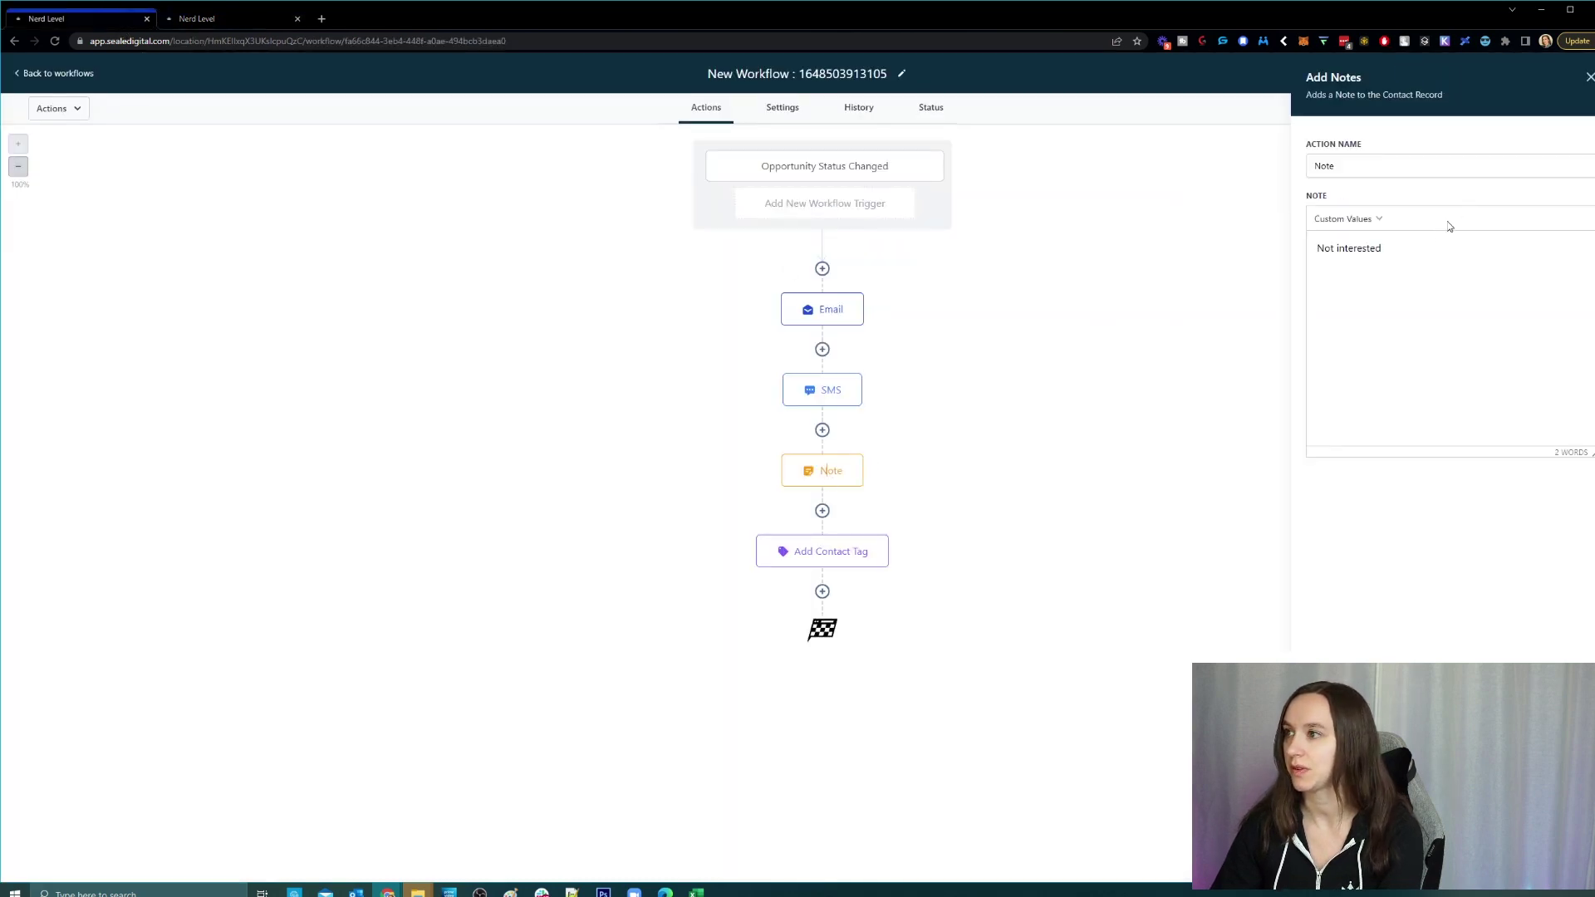
left_click(1589, 78)
left_click(200, 19)
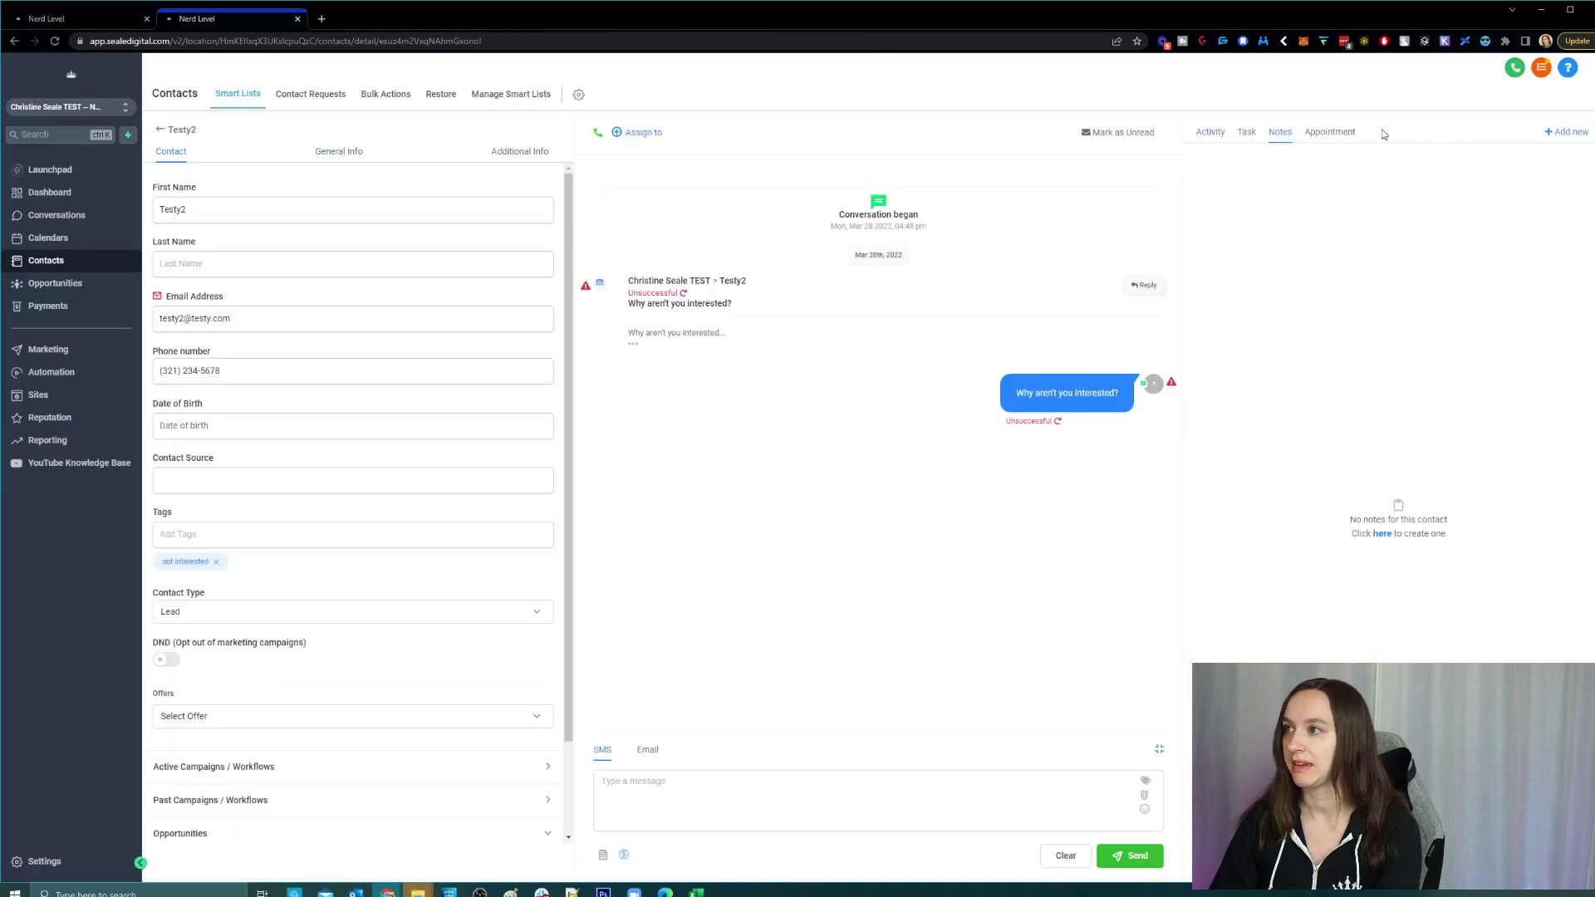
left_click(75, 18)
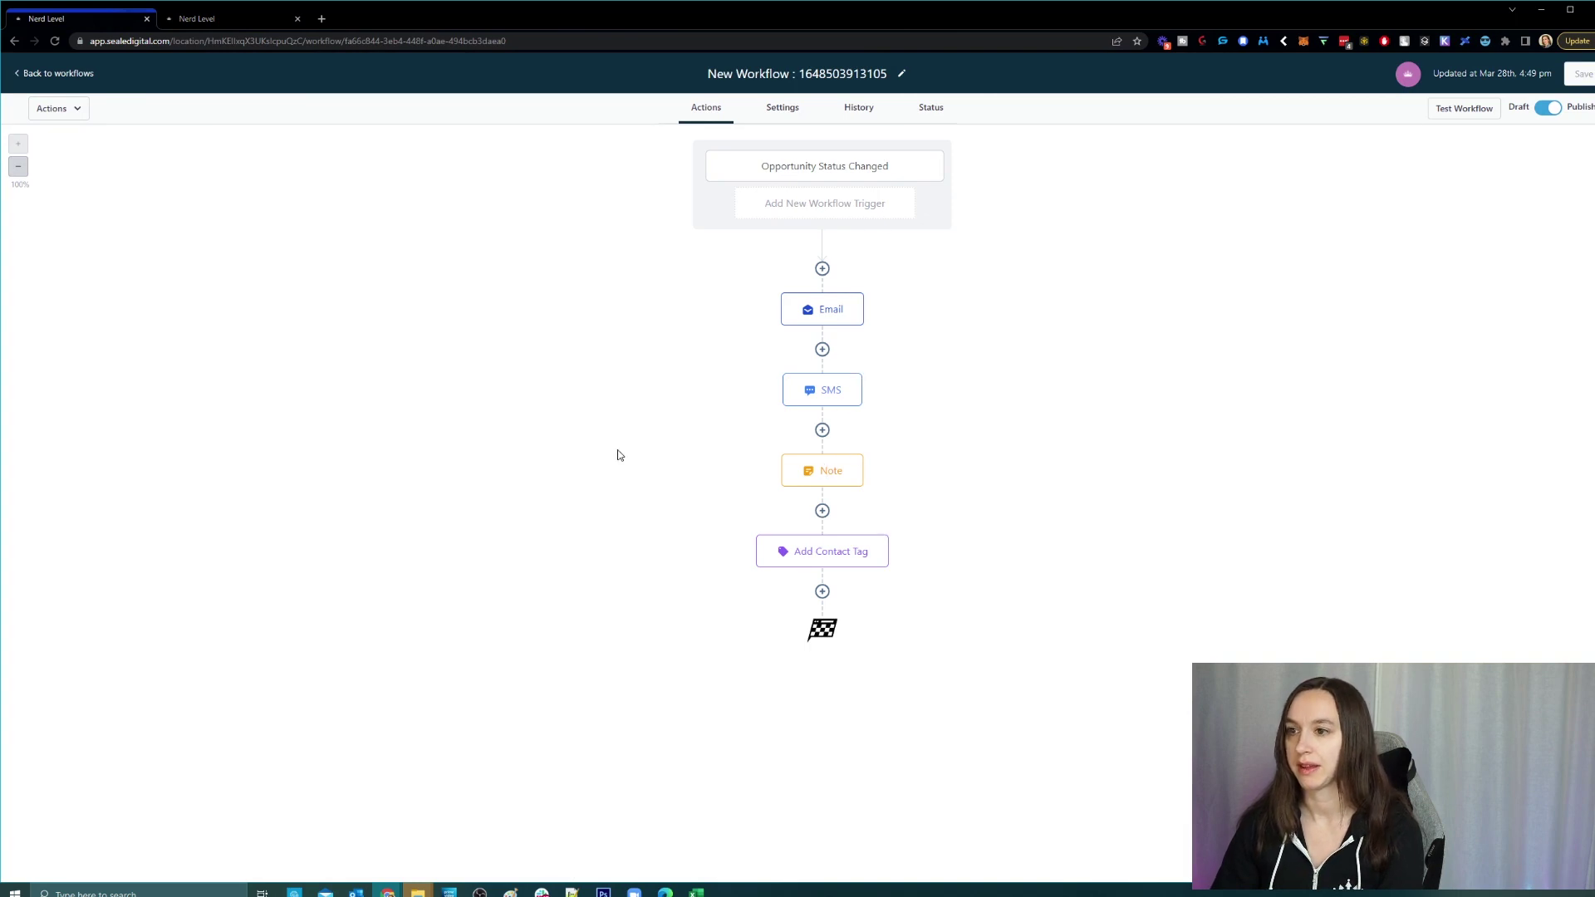
View the workflow History and inspect why Testy2's latest entry is marked Skipped.
left_click(859, 107)
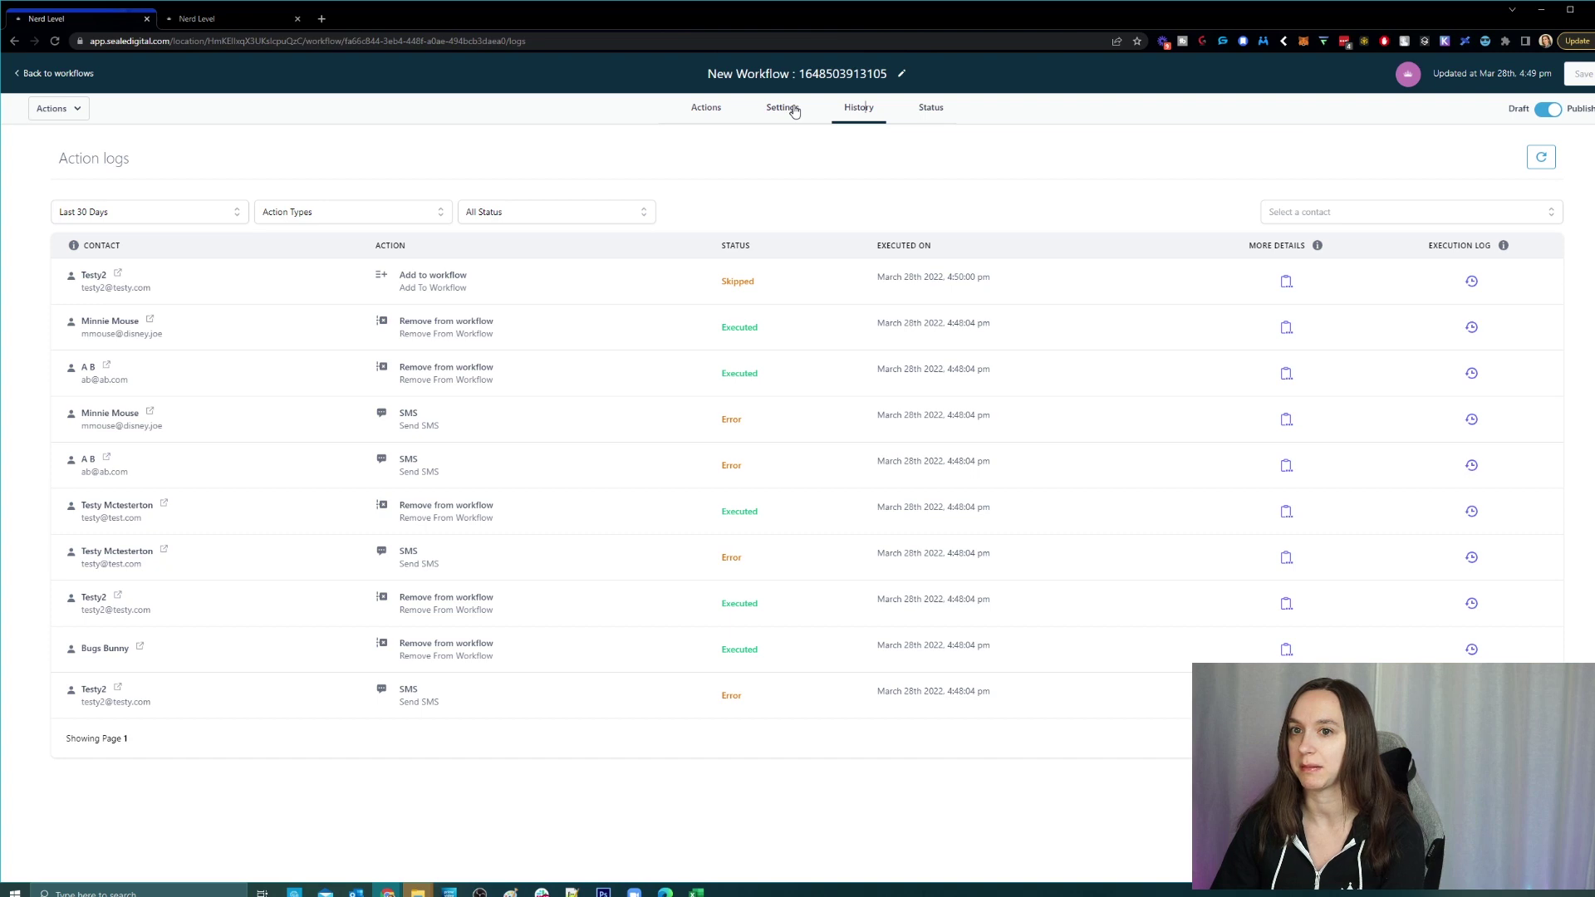
left_click_drag(758, 288, 698, 288)
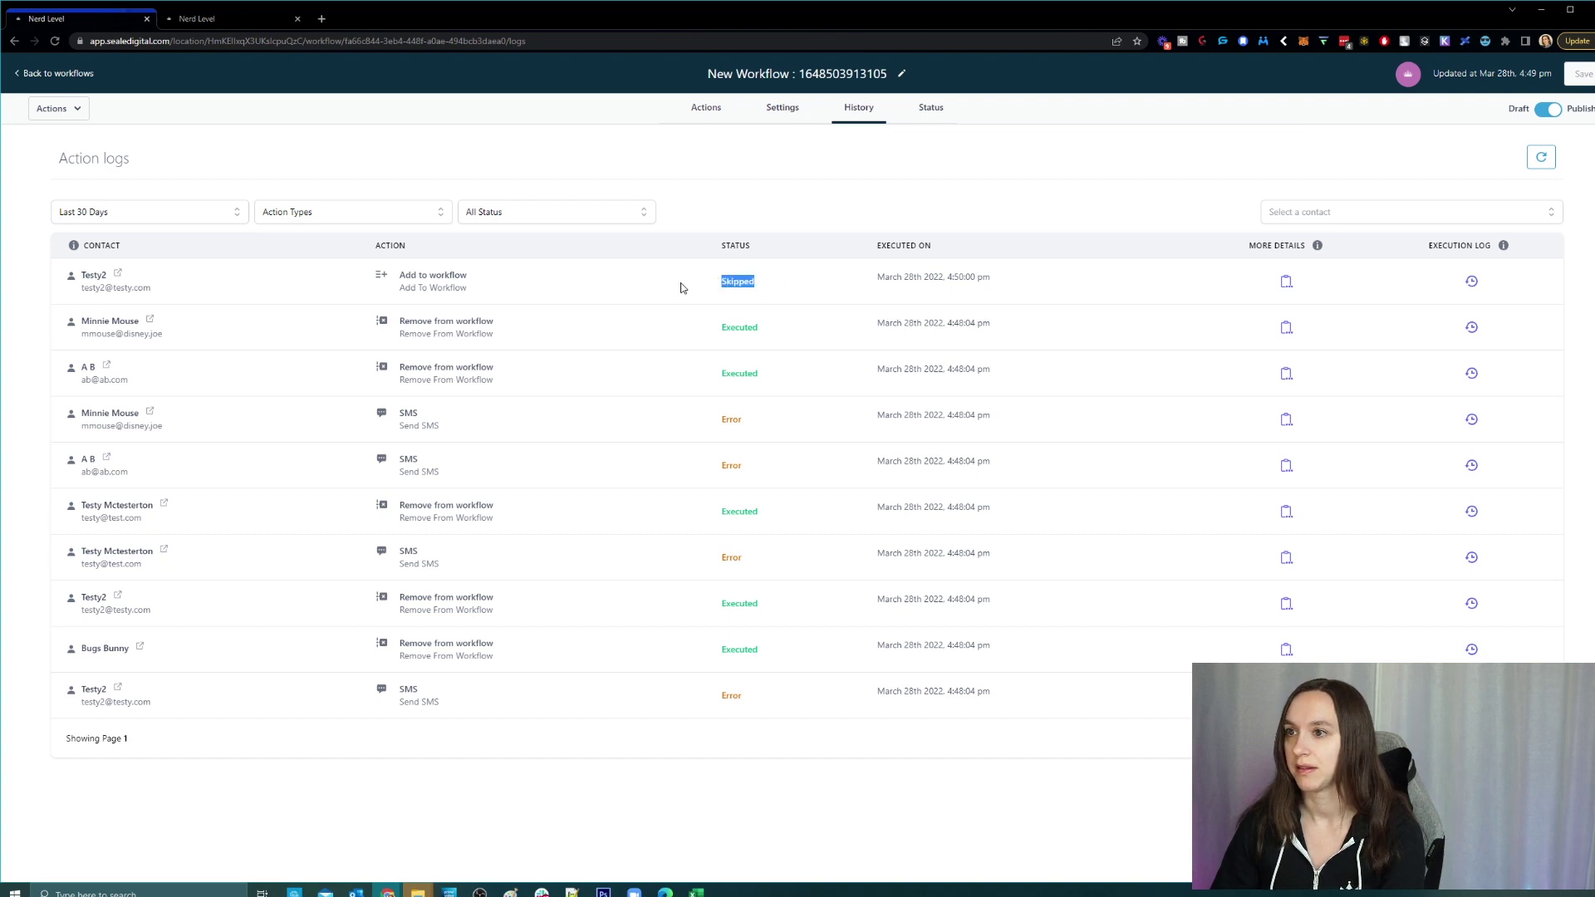
left_click(994, 286)
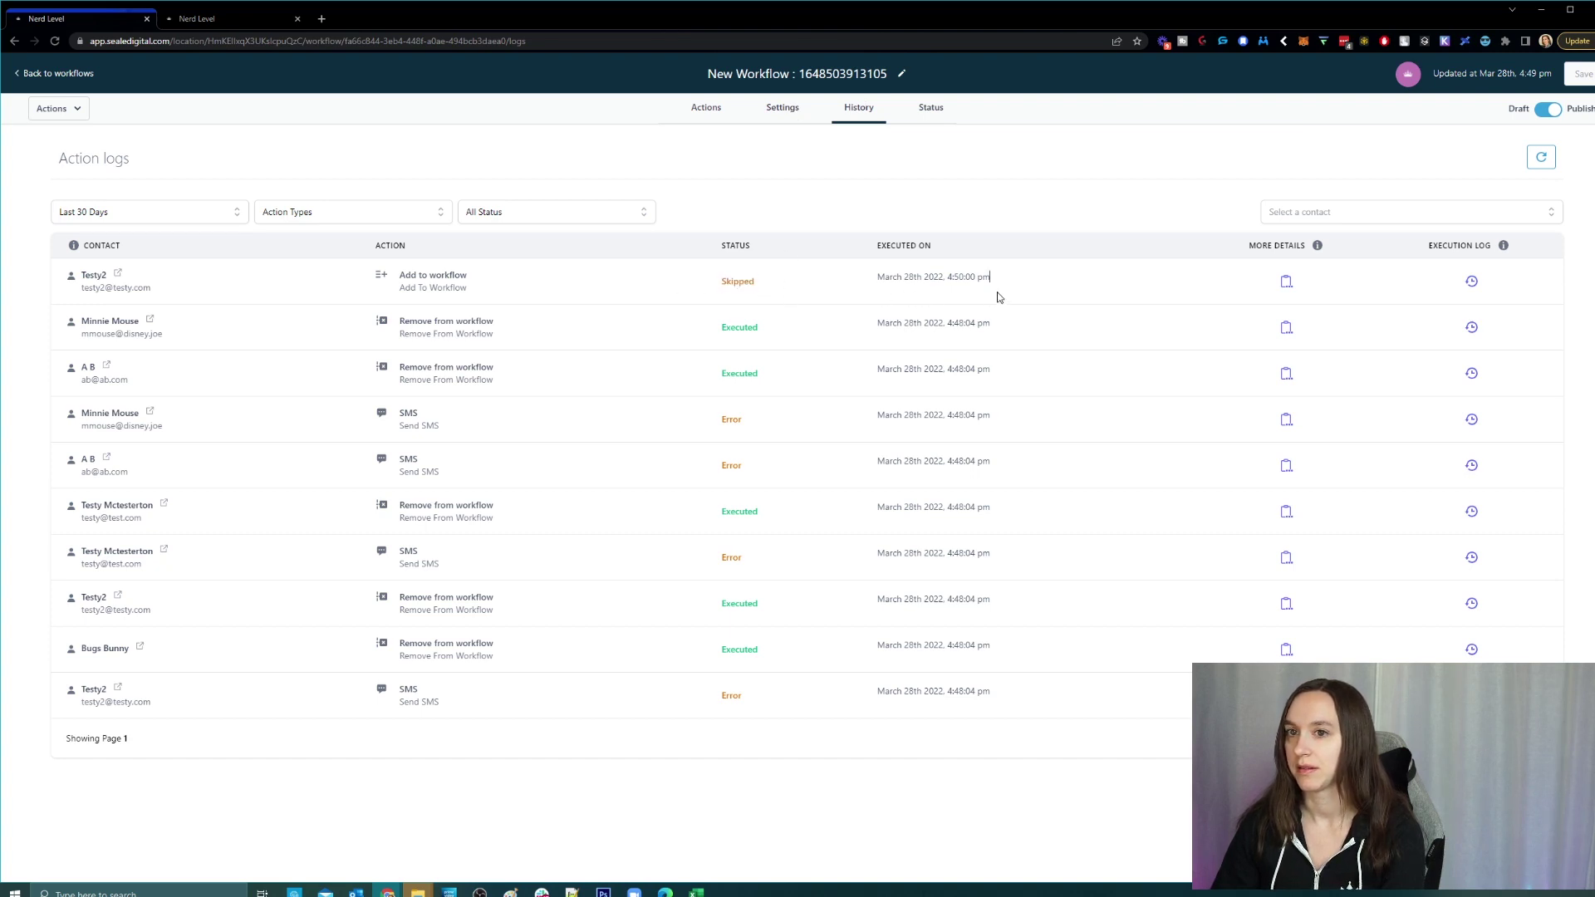
left_click(1286, 283)
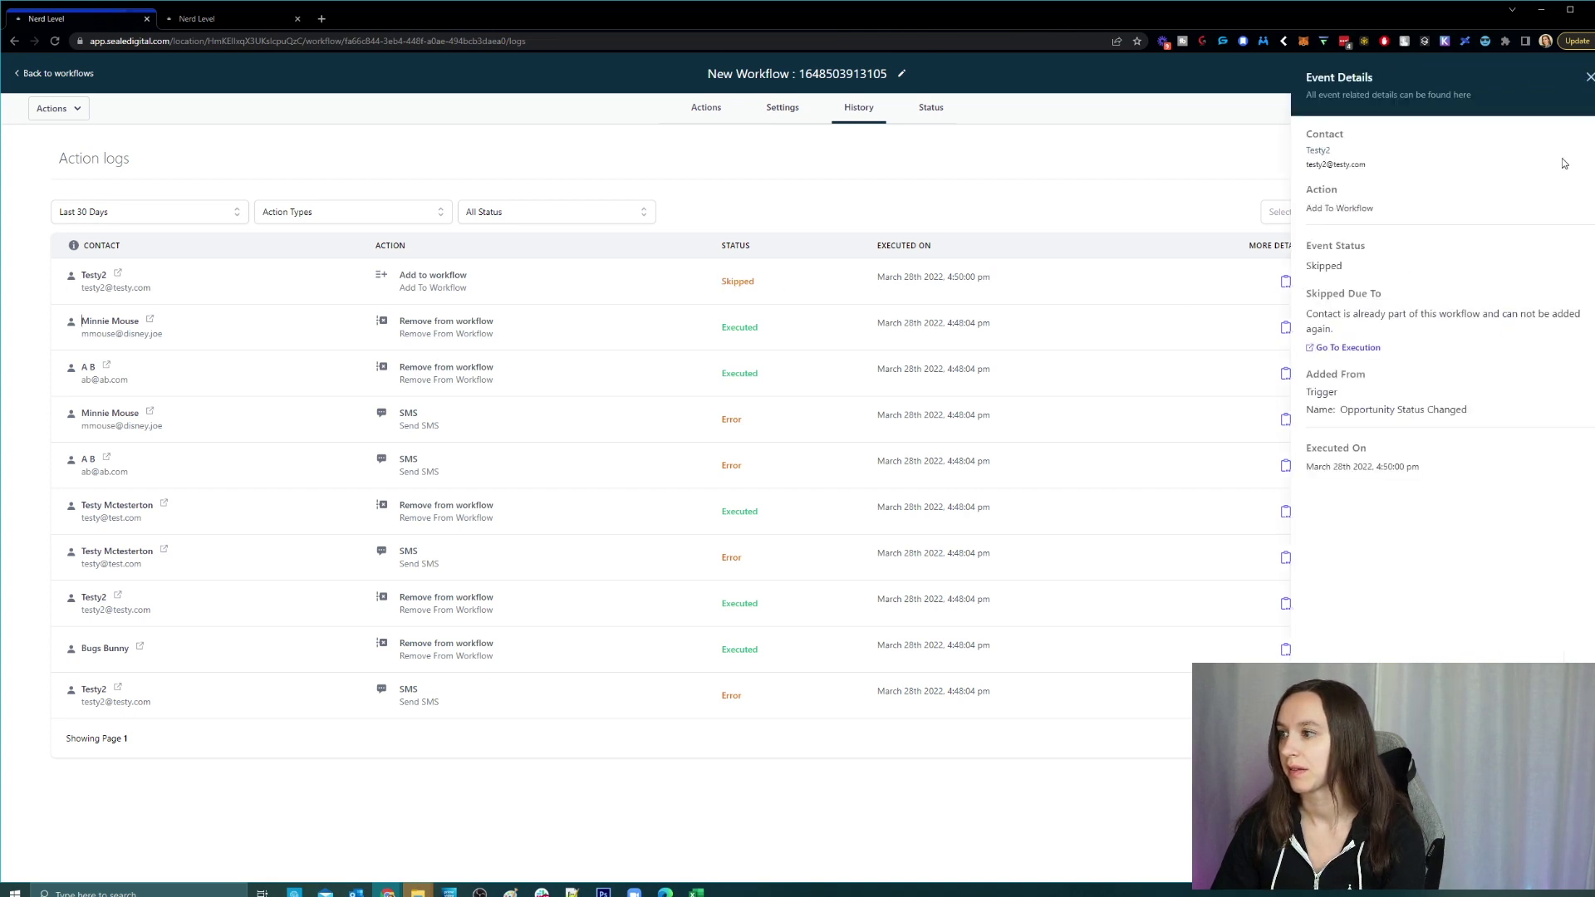
left_click(1588, 76)
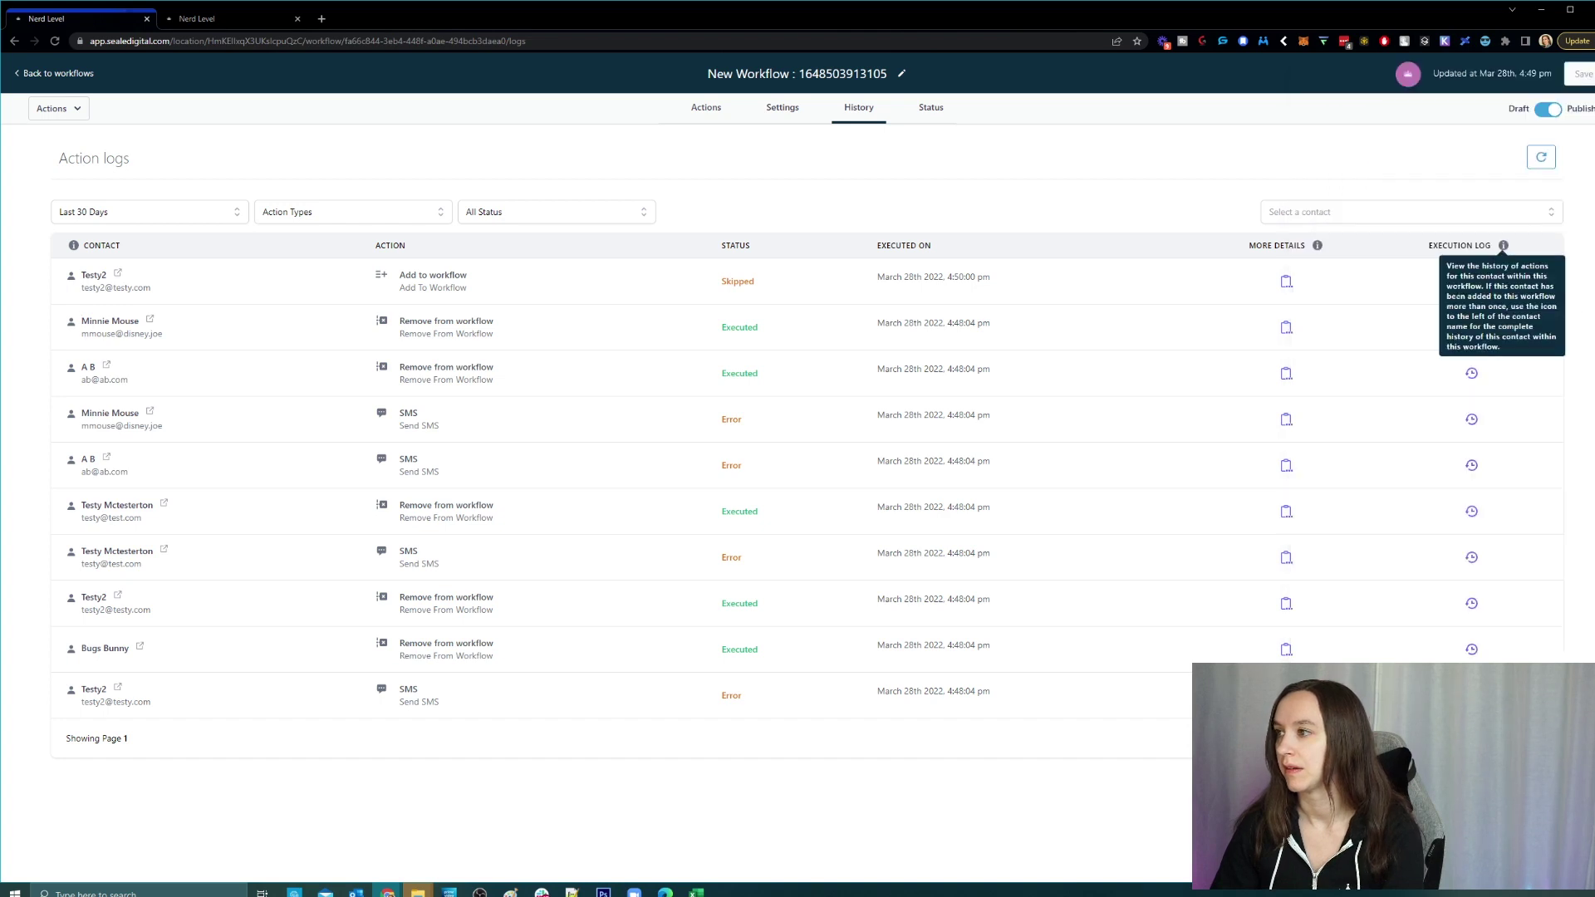
Review Testy2's full execution log, then go back to the workflows list.
left_click(1472, 284)
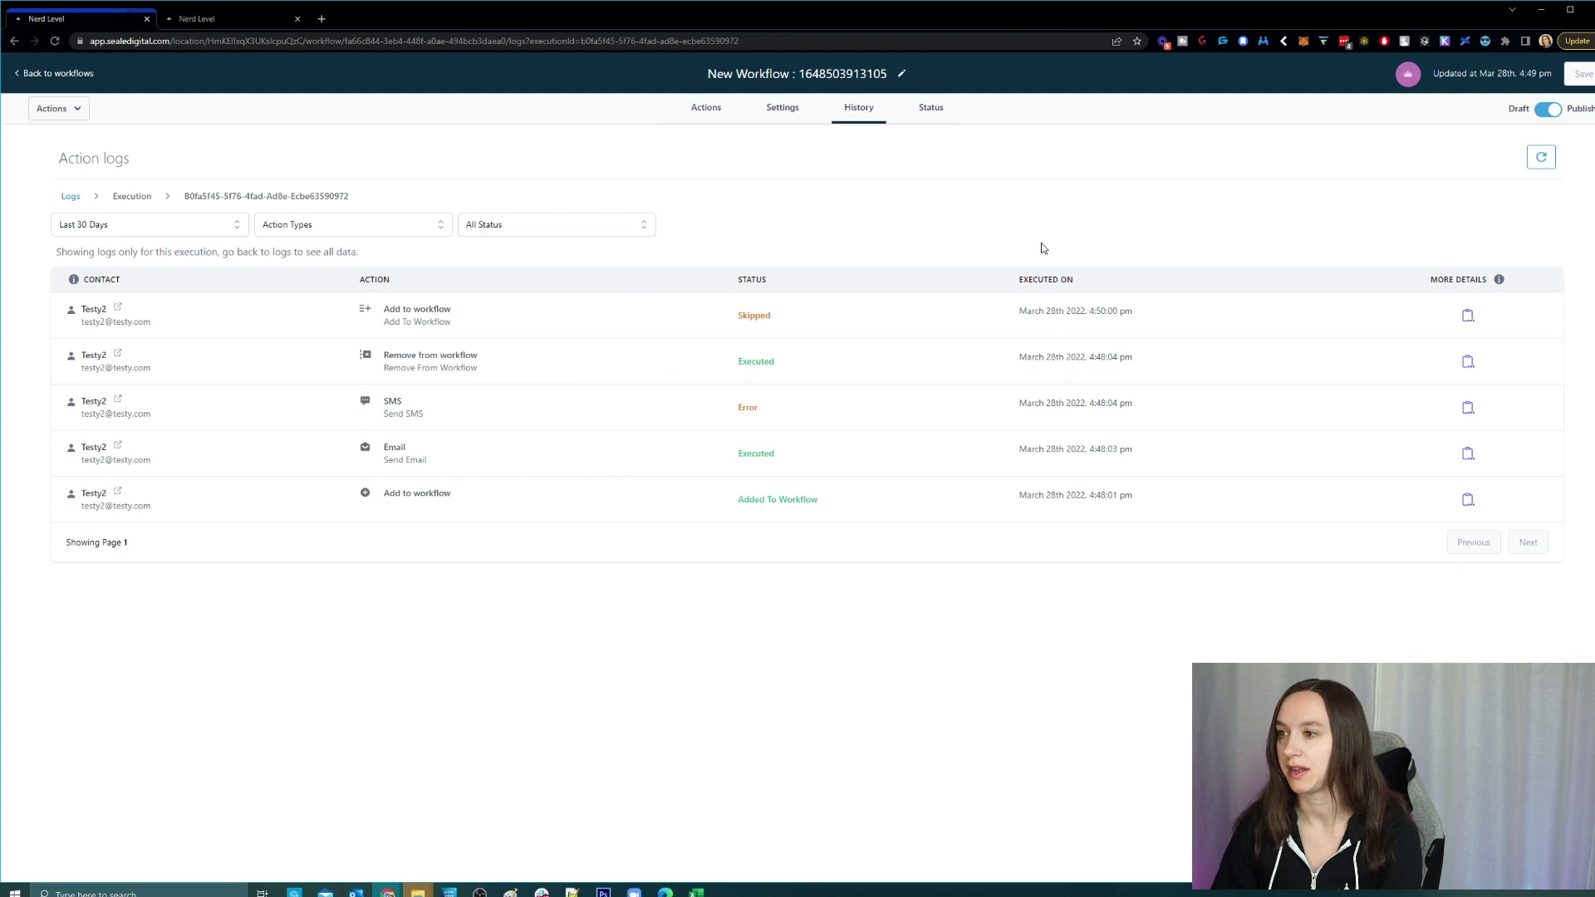
left_click(55, 76)
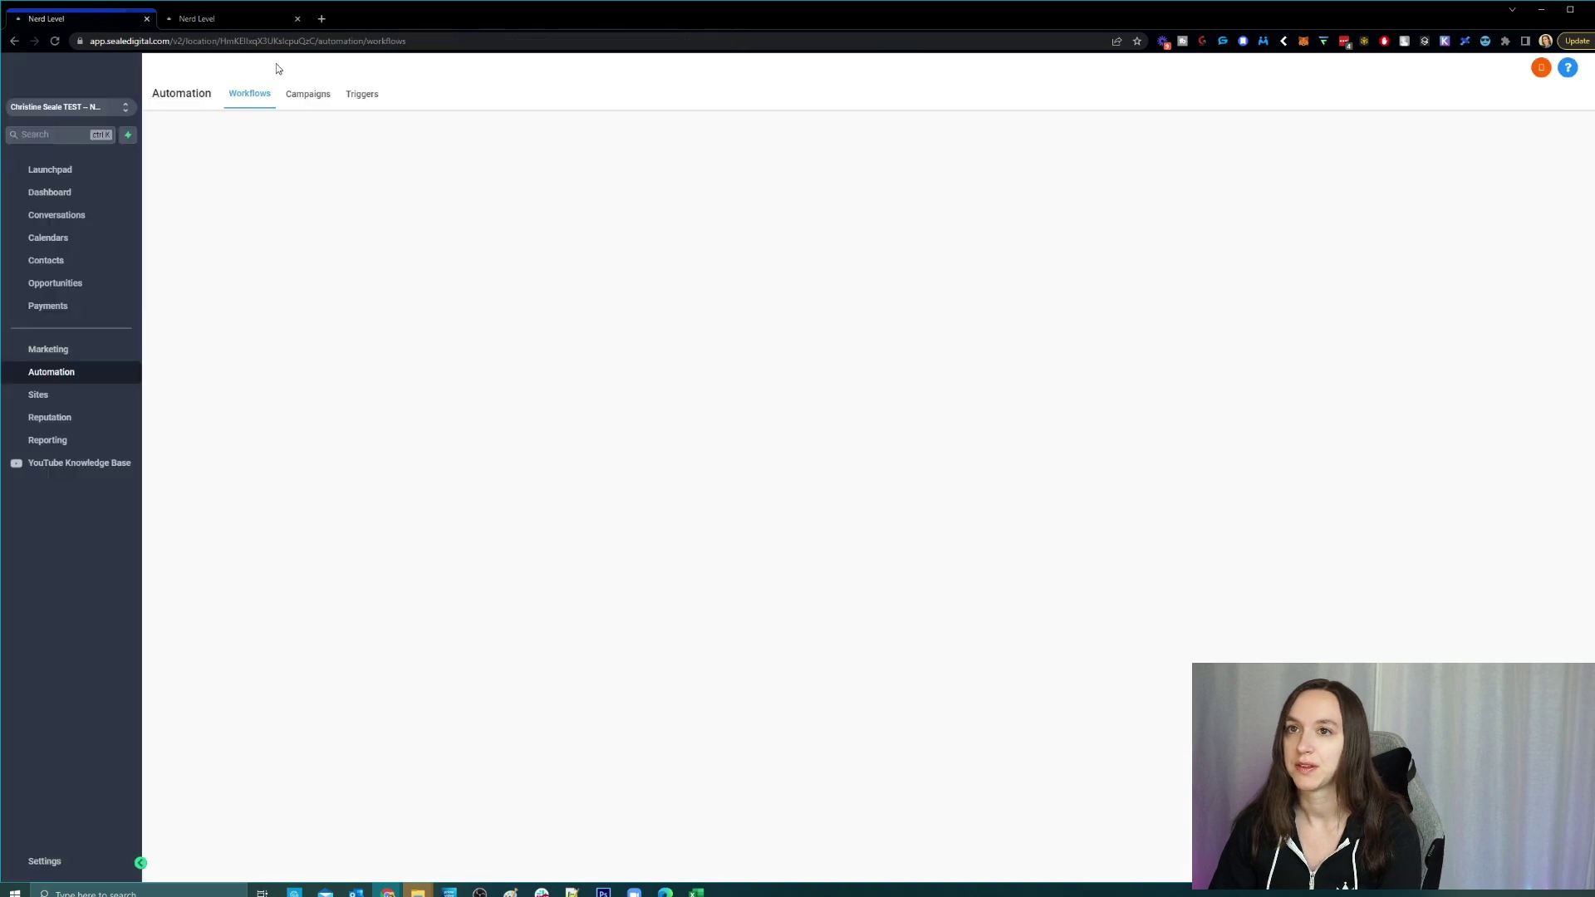
Switch to the browser tab showing Testy2's contact record.
left_click(218, 19)
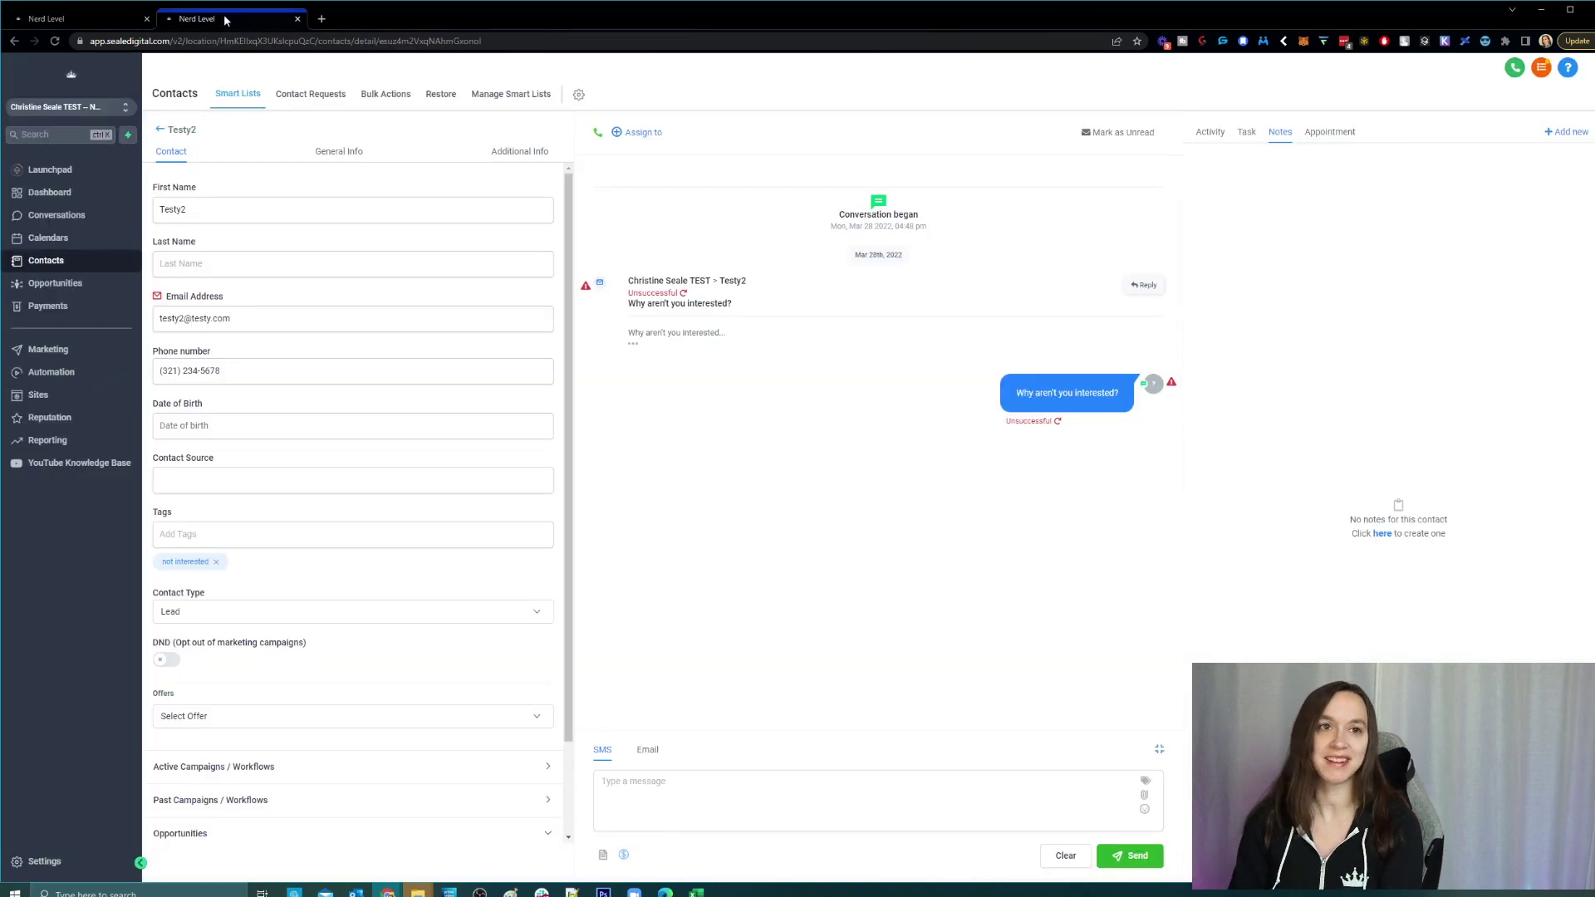